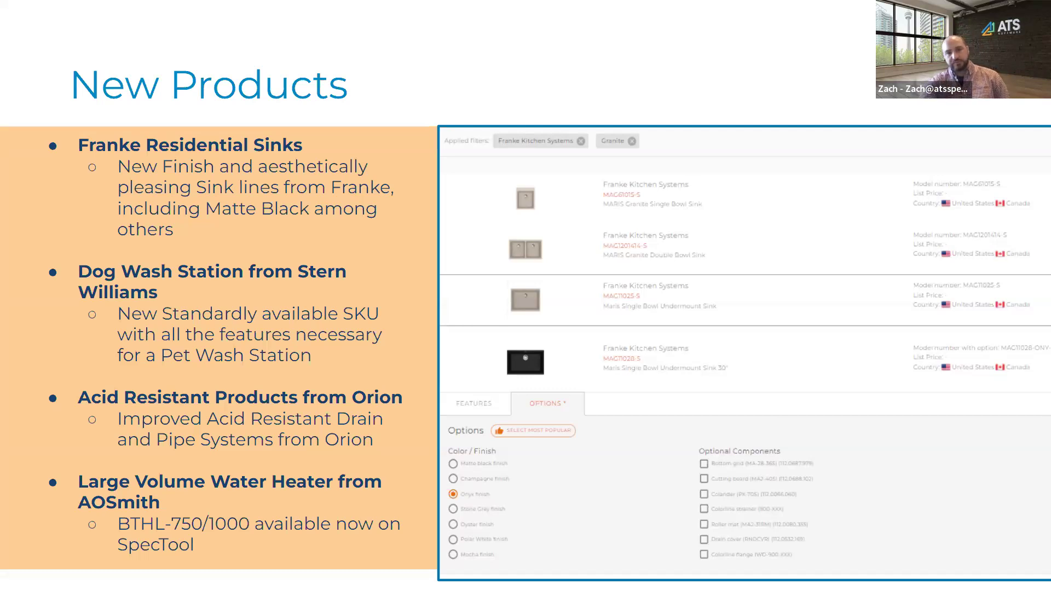
# Leave the slides for Chrome and look over the SpecTool home page and its Architects & Engineers resources
pyautogui.press('Right')
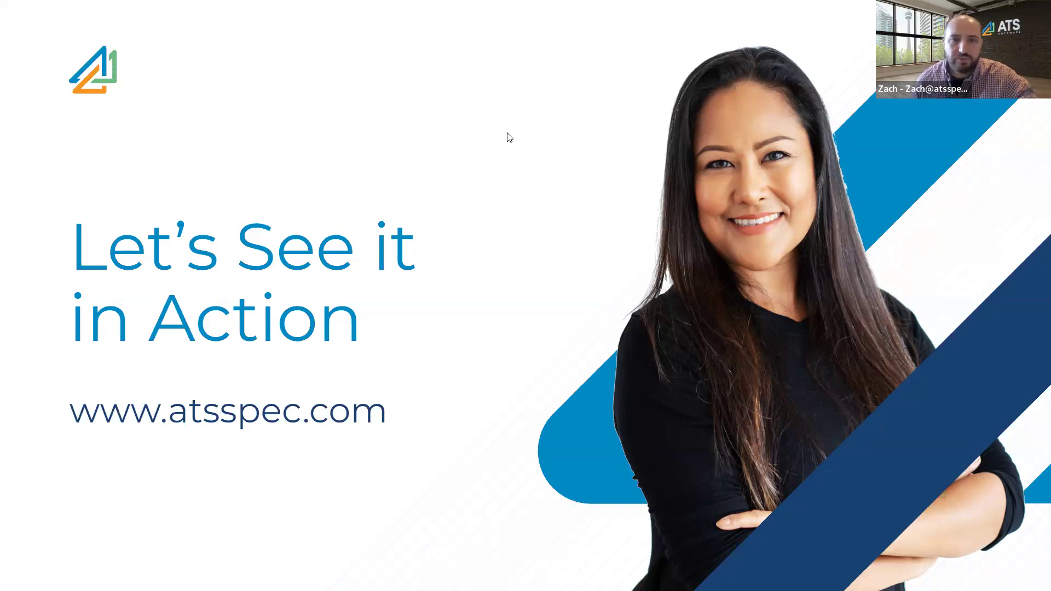
pyautogui.hotkey('alt', 'Tab')
pyautogui.click(108, 13)
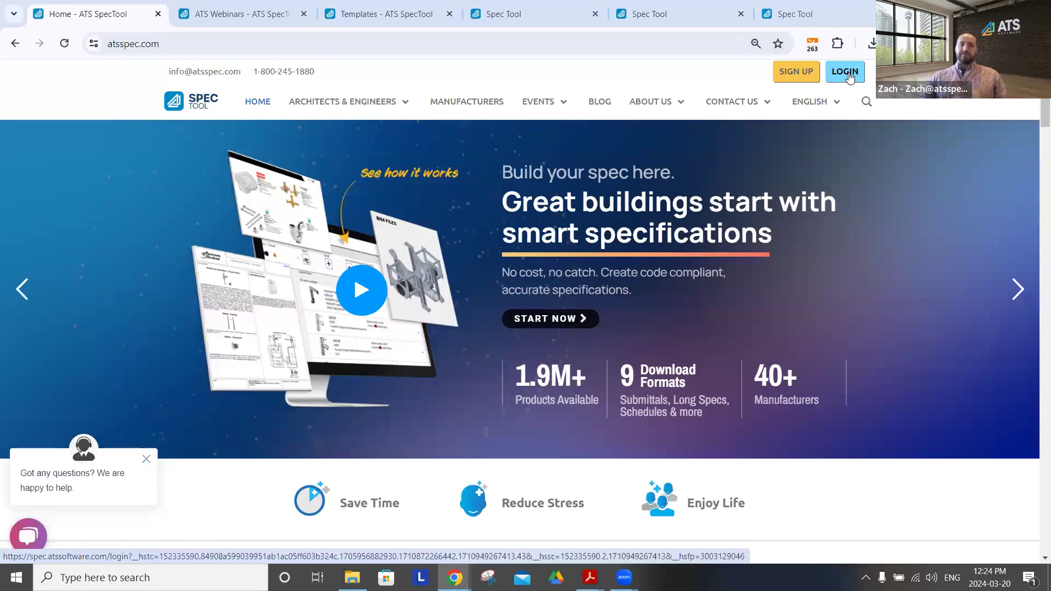
pyautogui.moveTo(830, 111)
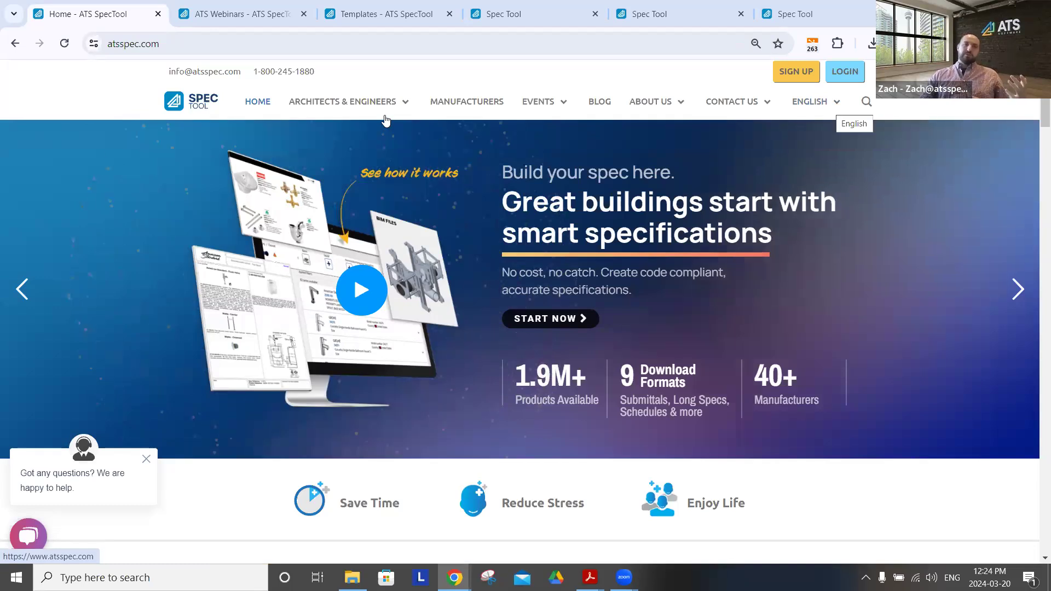
pyautogui.moveTo(399, 109)
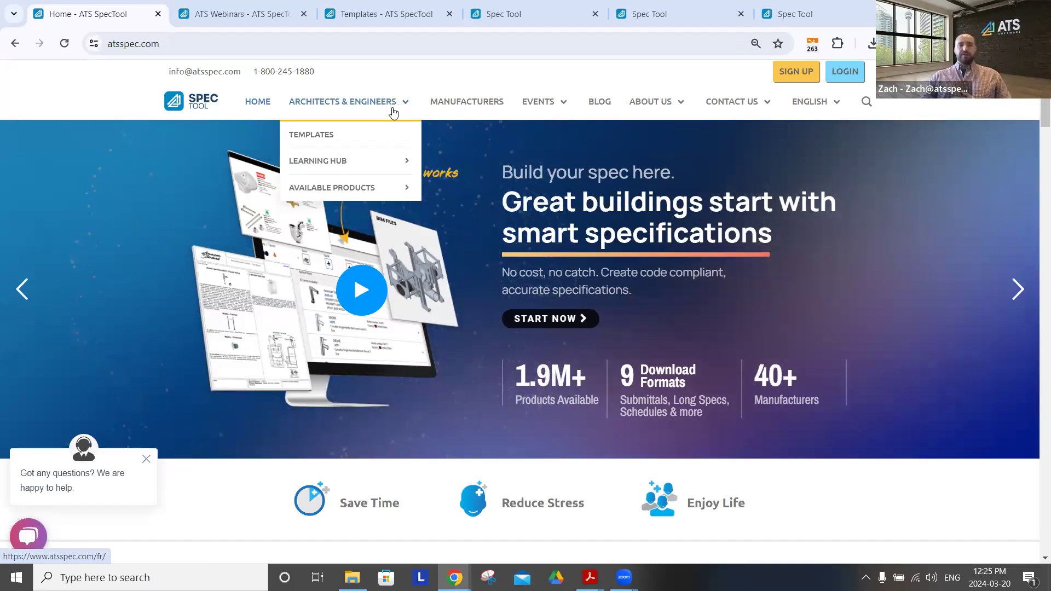
pyautogui.moveTo(404, 167)
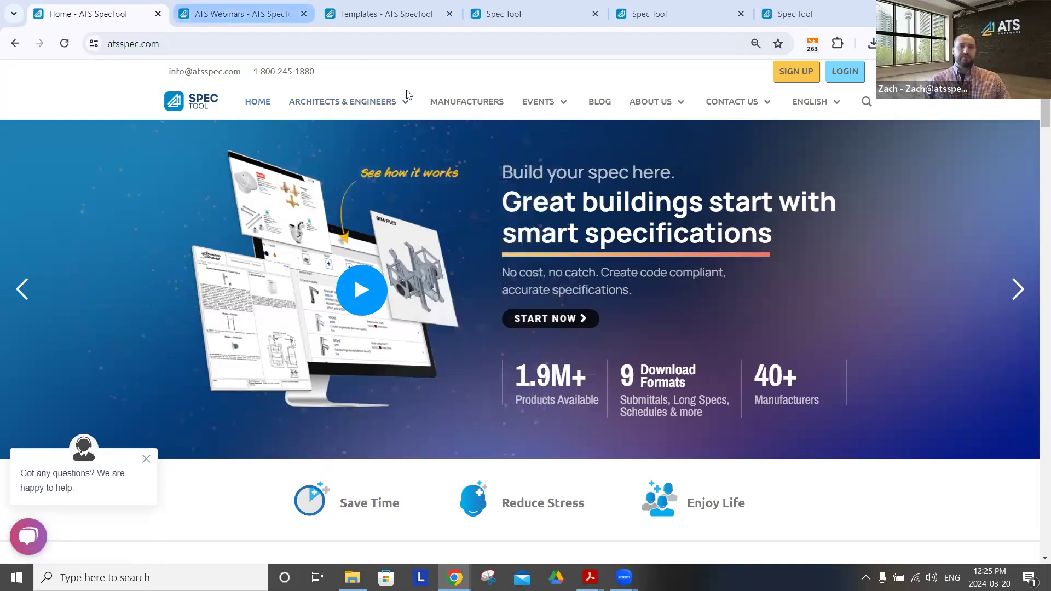
# Look through the on-demand training webinars on the ATS Webinars page
pyautogui.hotkey('ctrl', 'Tab')
pyautogui.scroll(-1, 512, 236)
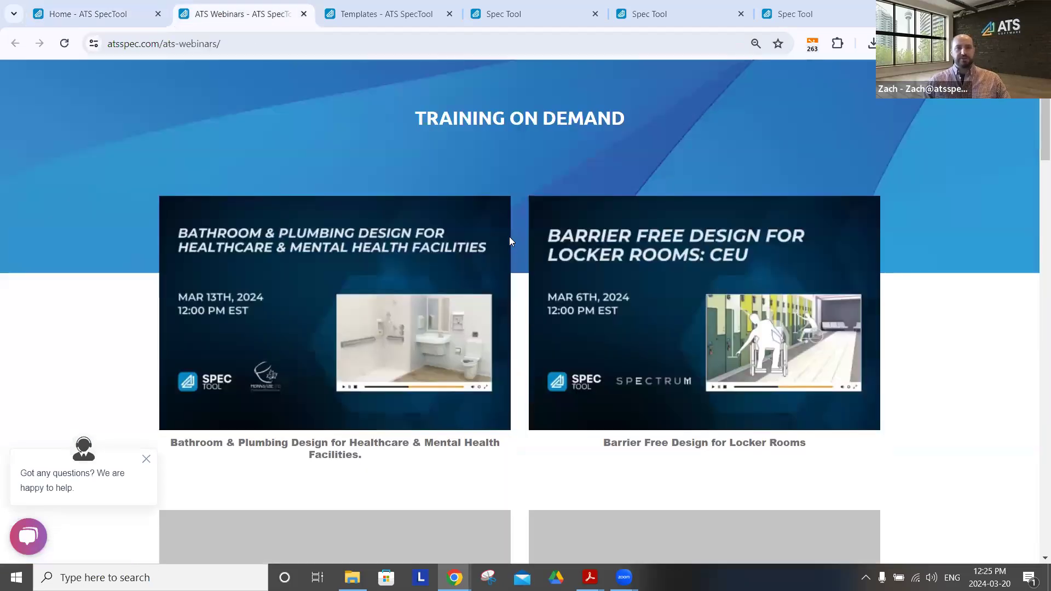
pyautogui.scroll(-1, 509, 237)
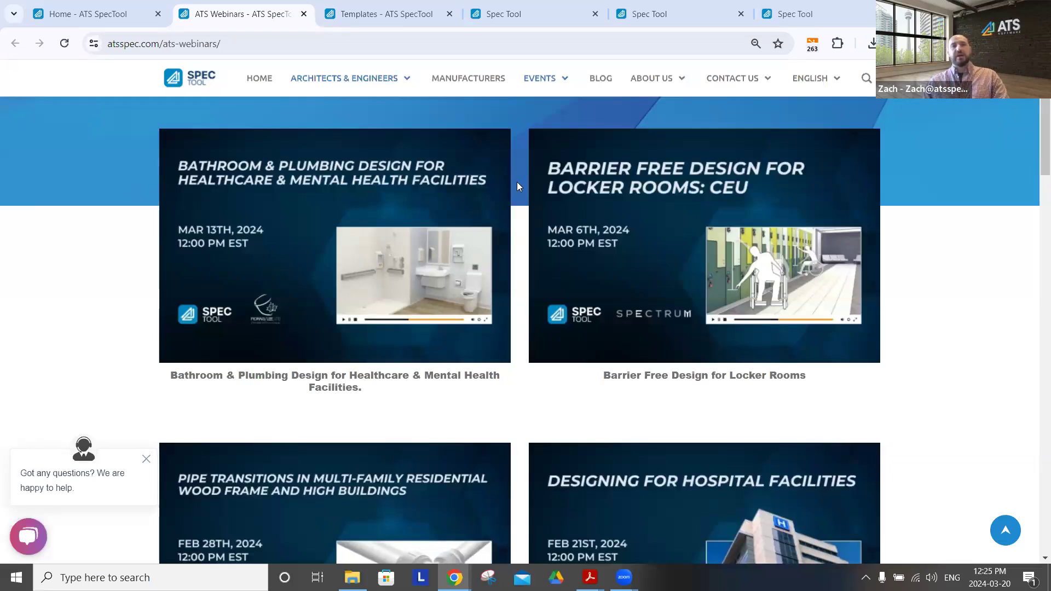
pyautogui.scroll(-5, 521, 268)
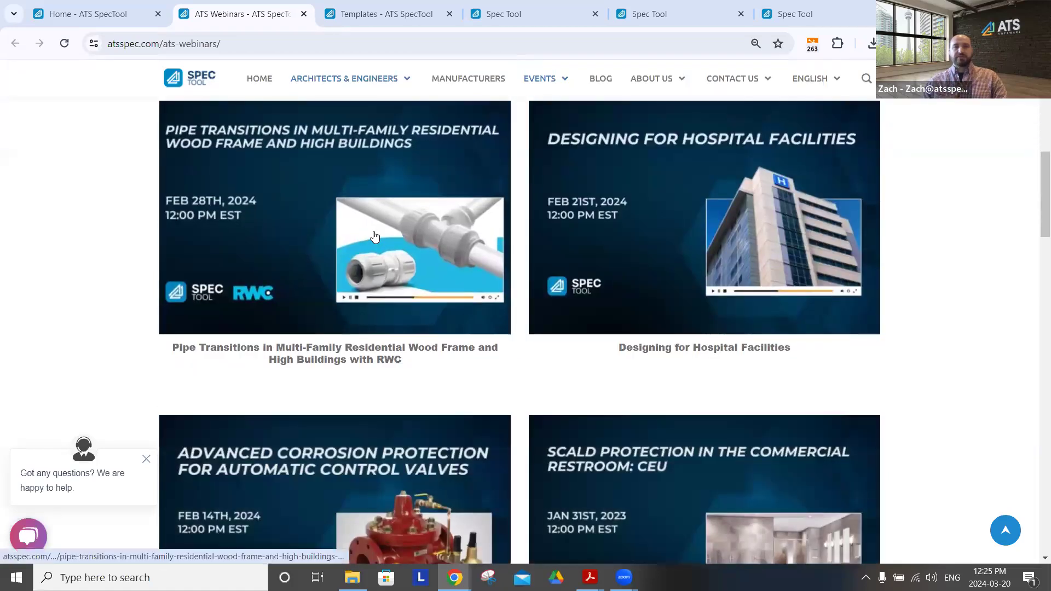
pyautogui.scroll(-4, 528, 290)
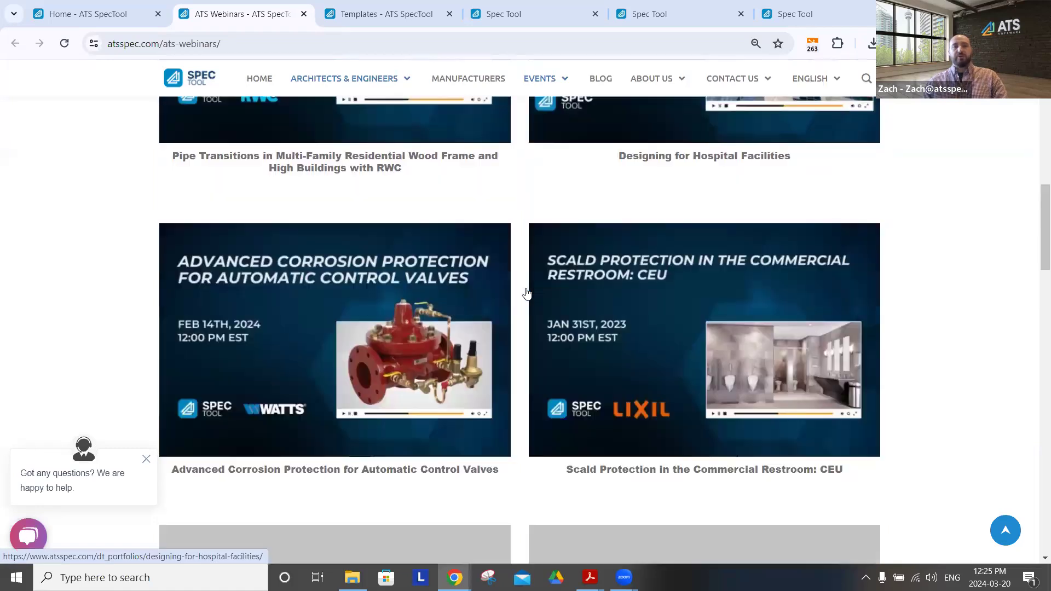
pyautogui.scroll(-1, 517, 267)
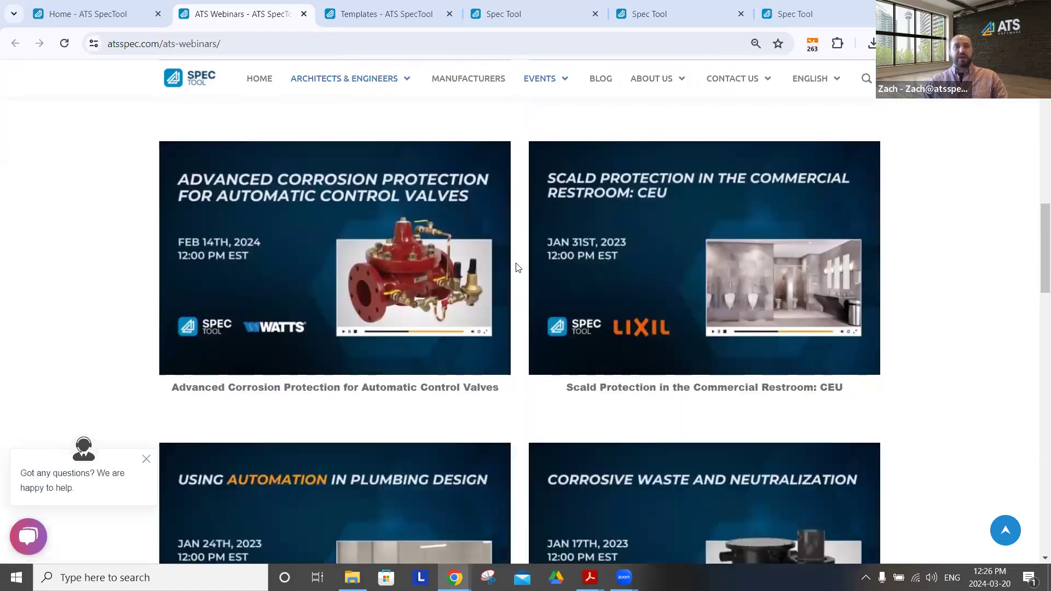
pyautogui.scroll(-1, 517, 267)
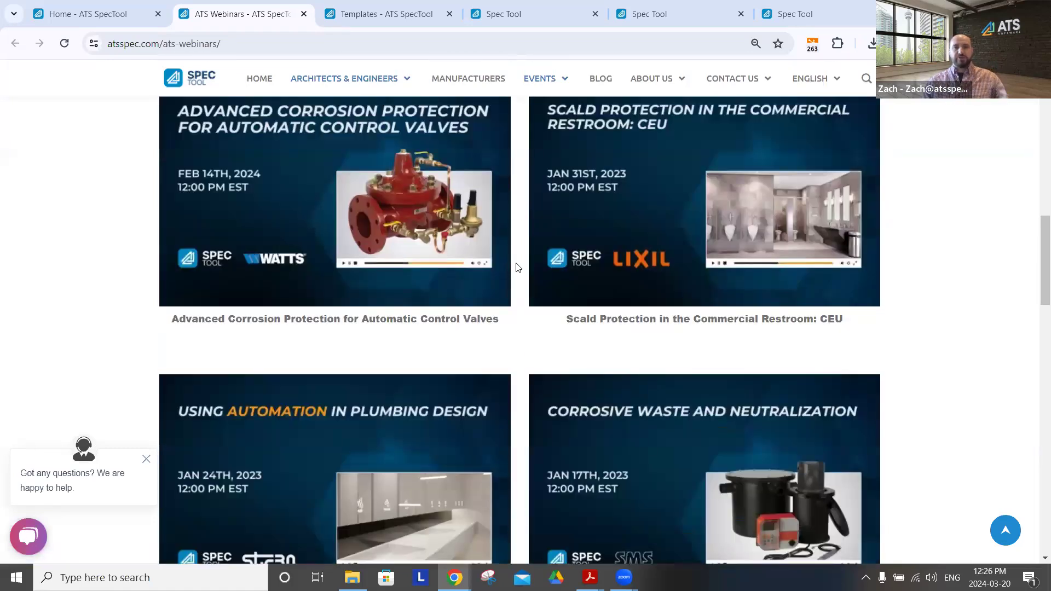
pyautogui.scroll(-1, 518, 267)
pyautogui.scroll(12, 517, 265)
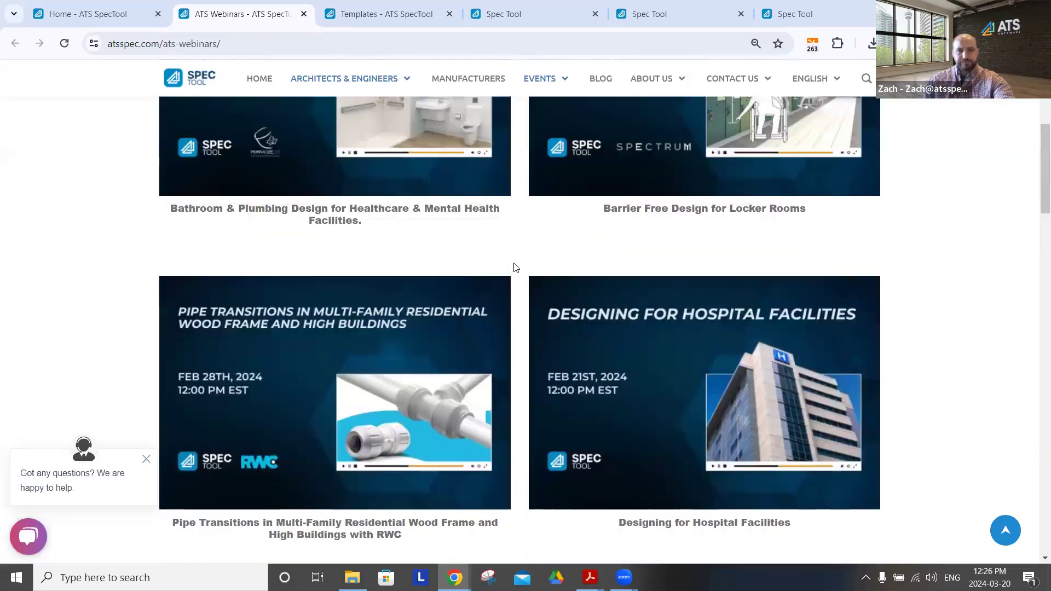
# Look through the ready-to-use specification templates on the Templates page
pyautogui.click(393, 15)
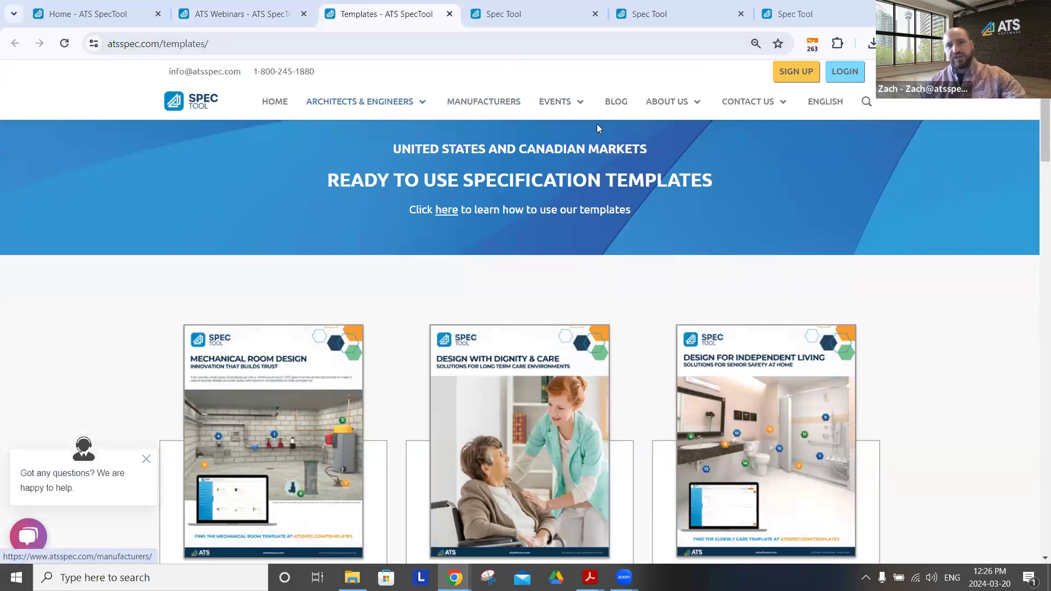
pyautogui.scroll(-5, 644, 290)
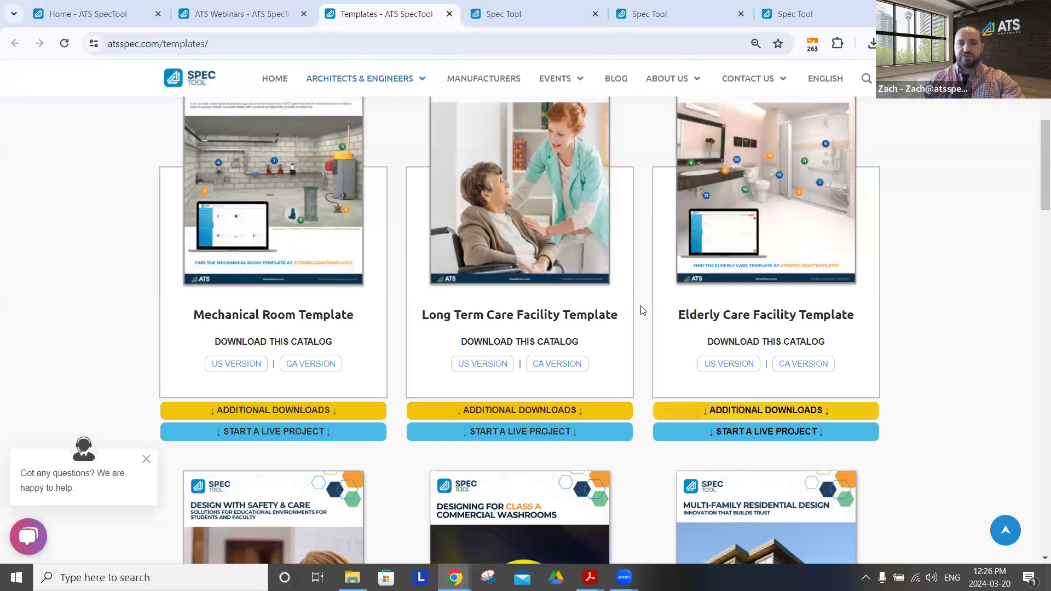
pyautogui.scroll(-3, 640, 311)
pyautogui.scroll(-5, 641, 311)
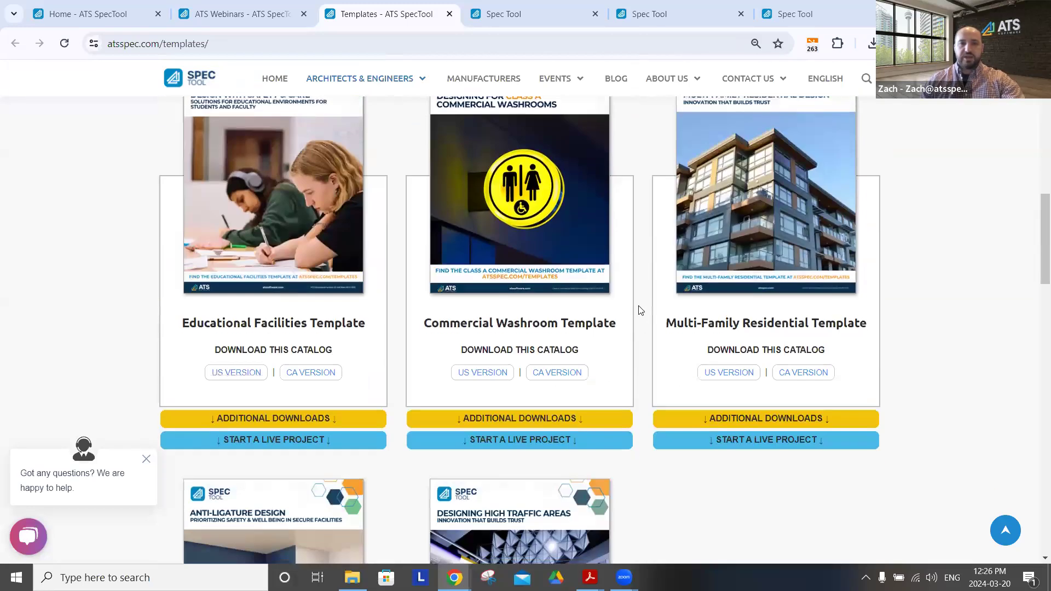
pyautogui.scroll(-5, 641, 311)
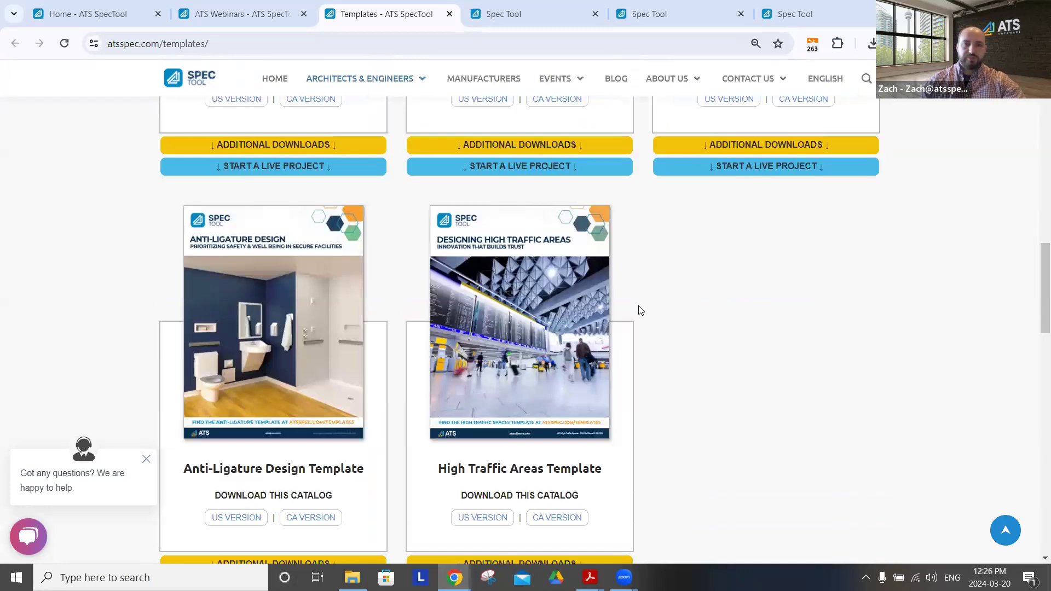
pyautogui.scroll(-3, 641, 311)
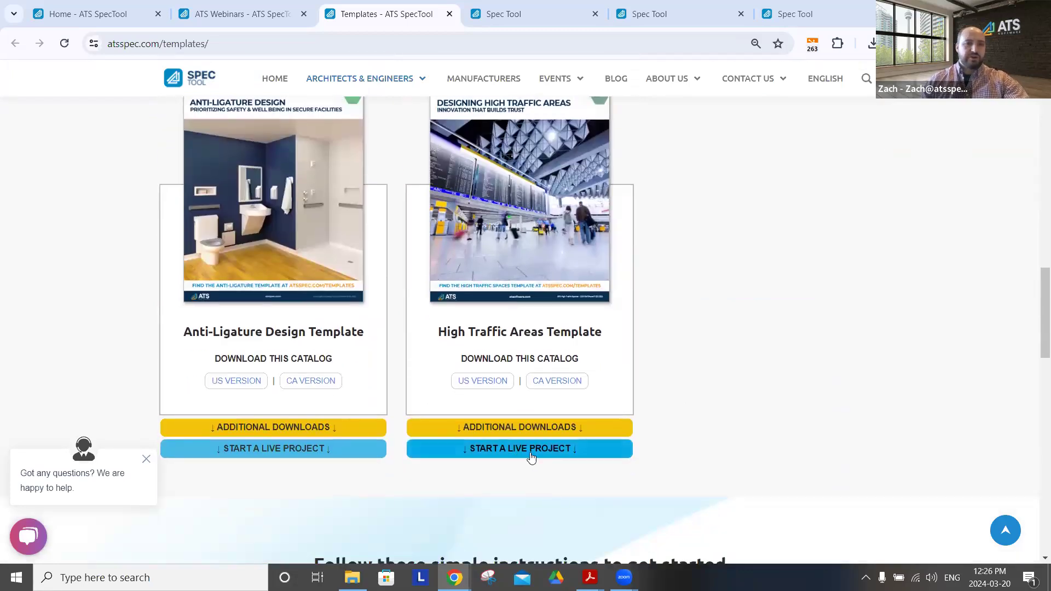
# View the Team Organization settings in the Spec Tool application and return to the dashboard
pyautogui.click(530, 15)
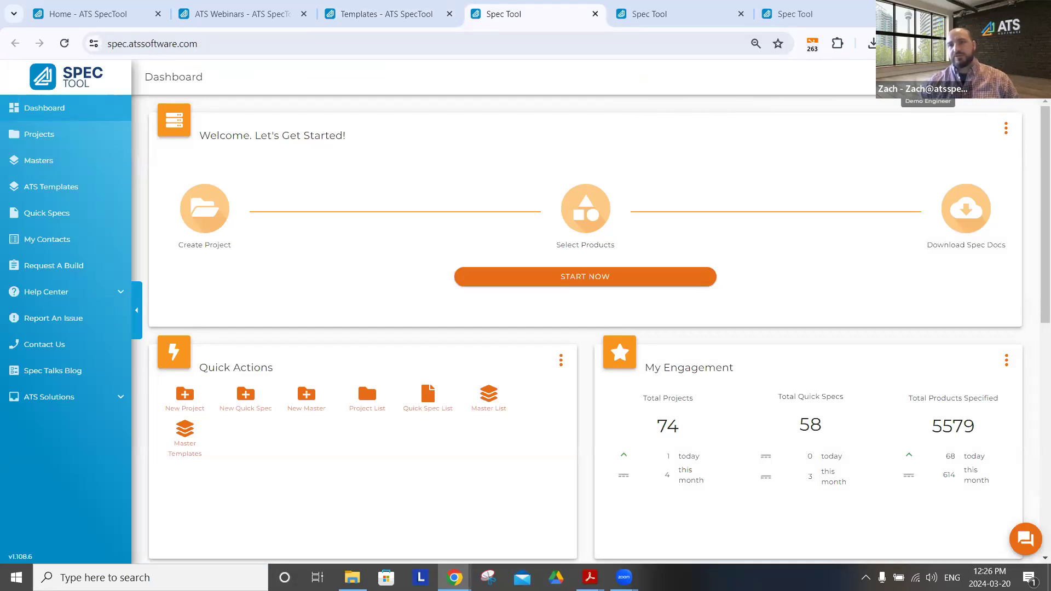
pyautogui.click(1016, 77)
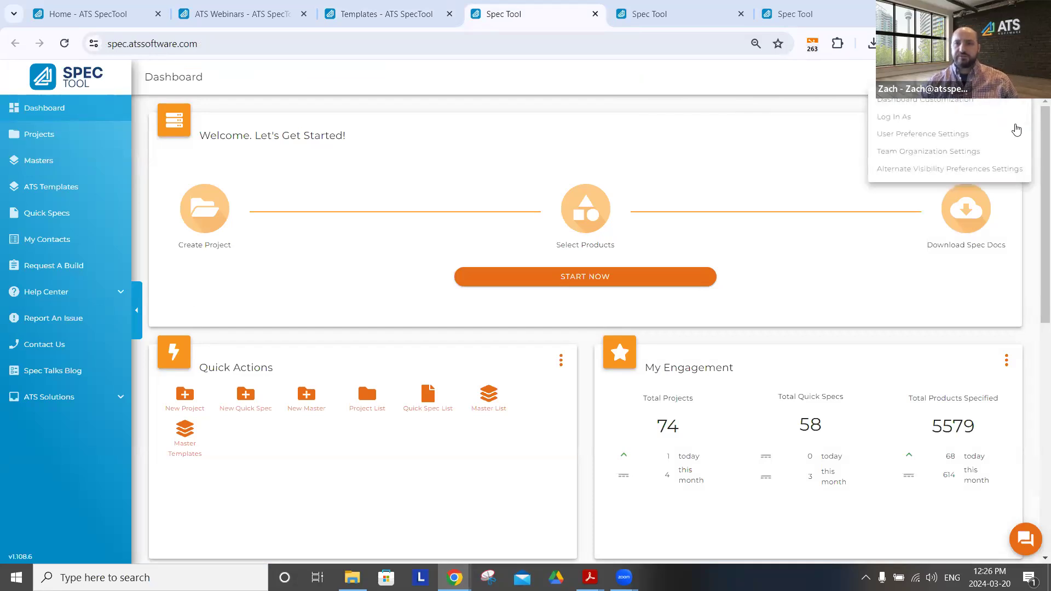
pyautogui.click(906, 153)
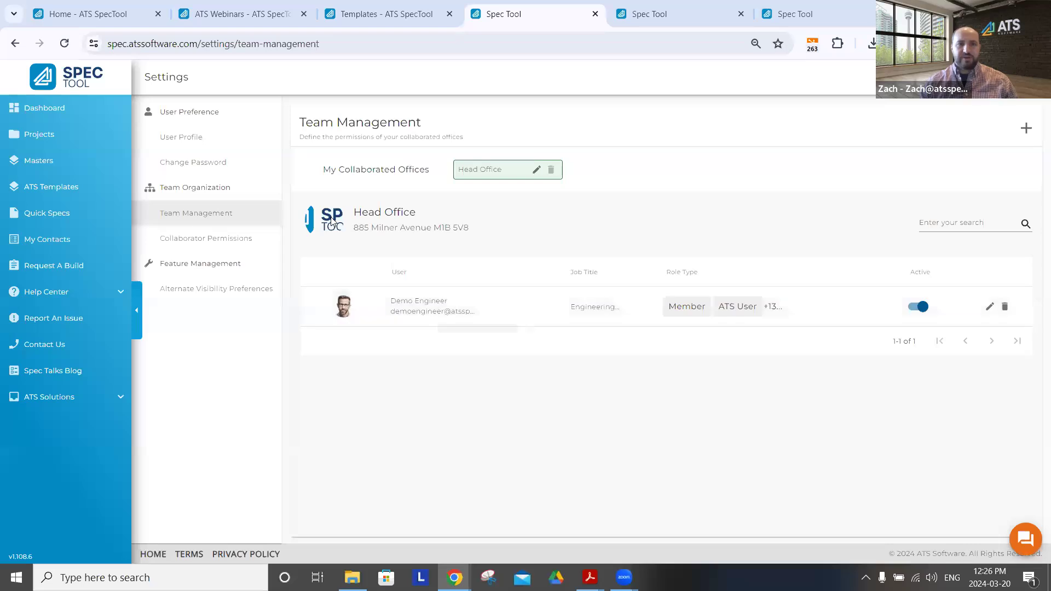
pyautogui.click(43, 111)
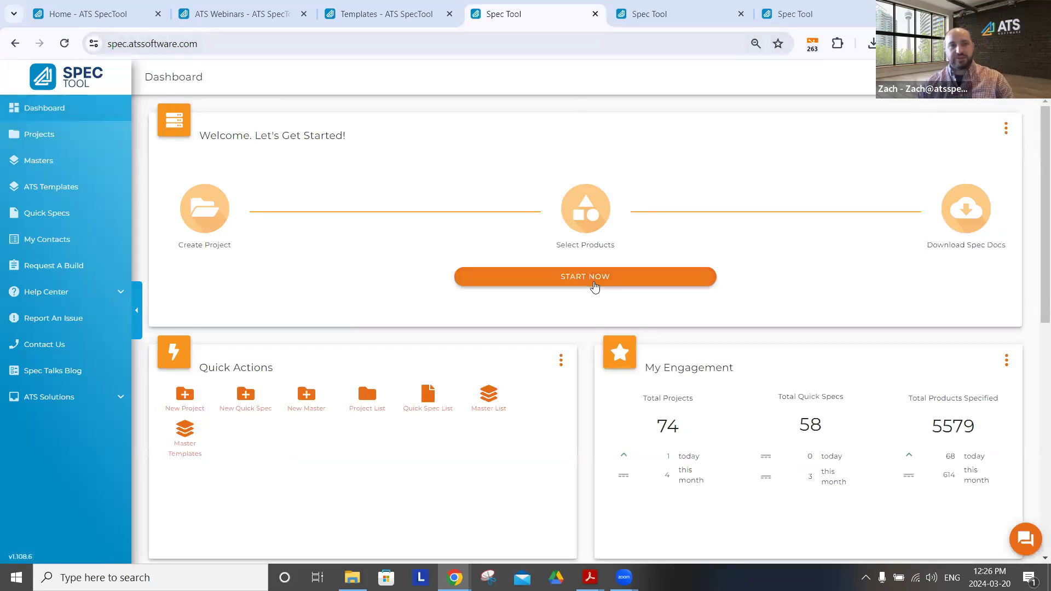
pyautogui.click(595, 284)
pyautogui.click(459, 218)
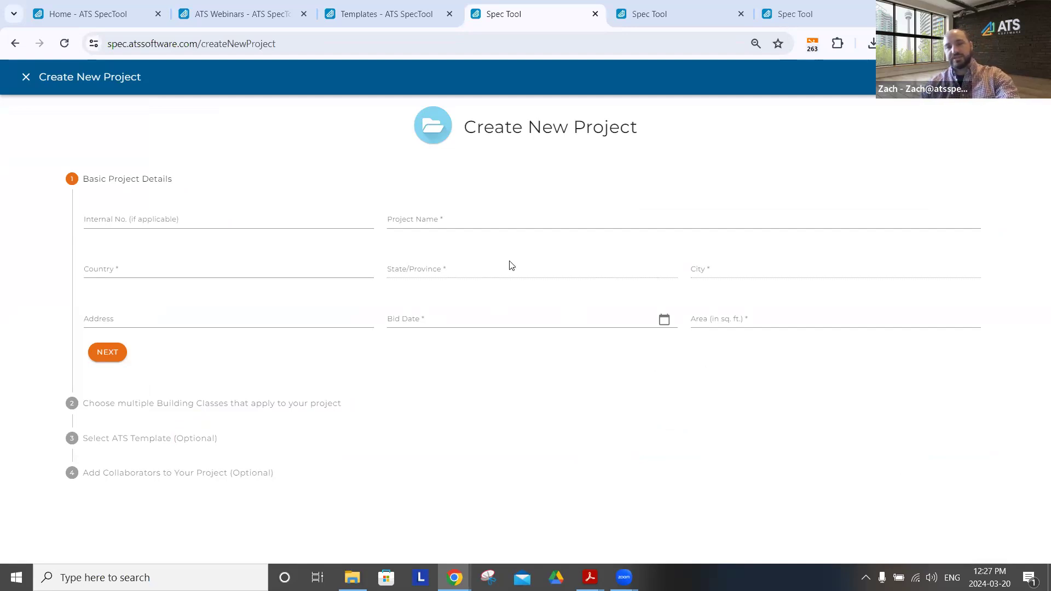
pyautogui.press('Escape')
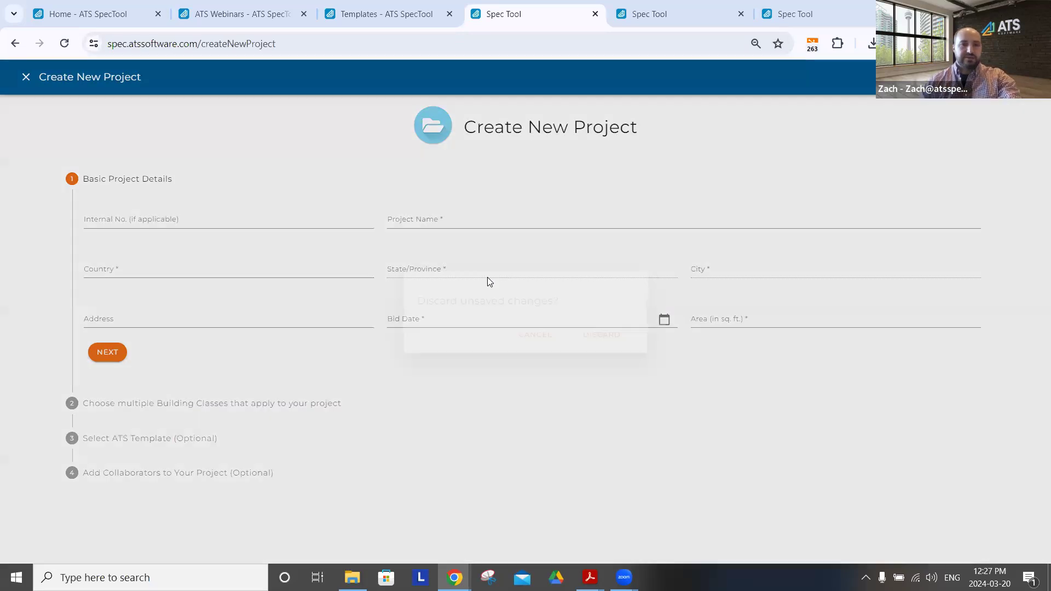
pyautogui.click(609, 340)
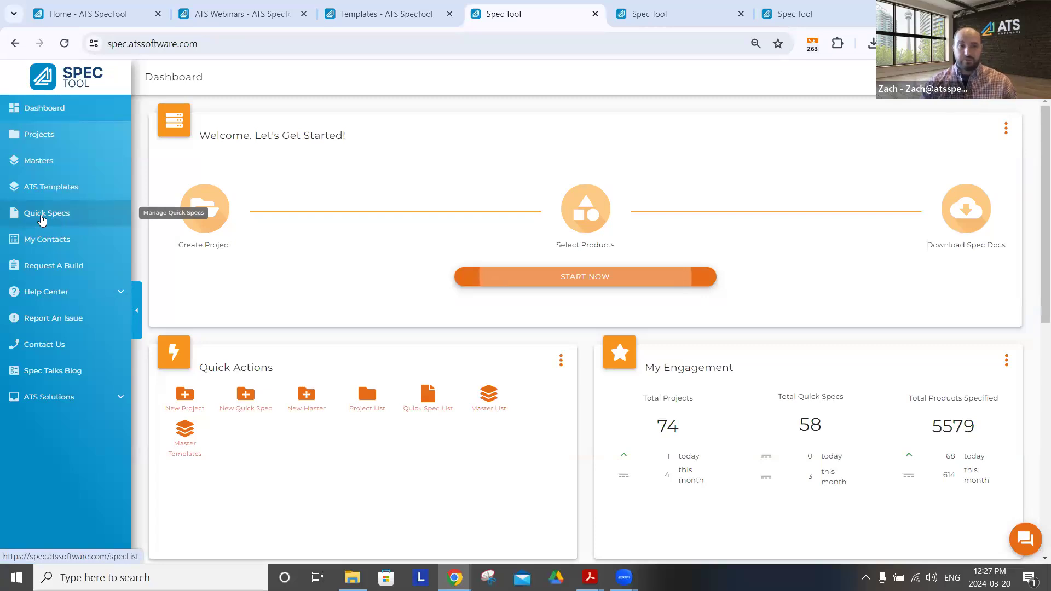
# Create a new quick spec titled "Floor Drain" and proceed to its product category selection
pyautogui.click(246, 395)
pyautogui.click(461, 192)
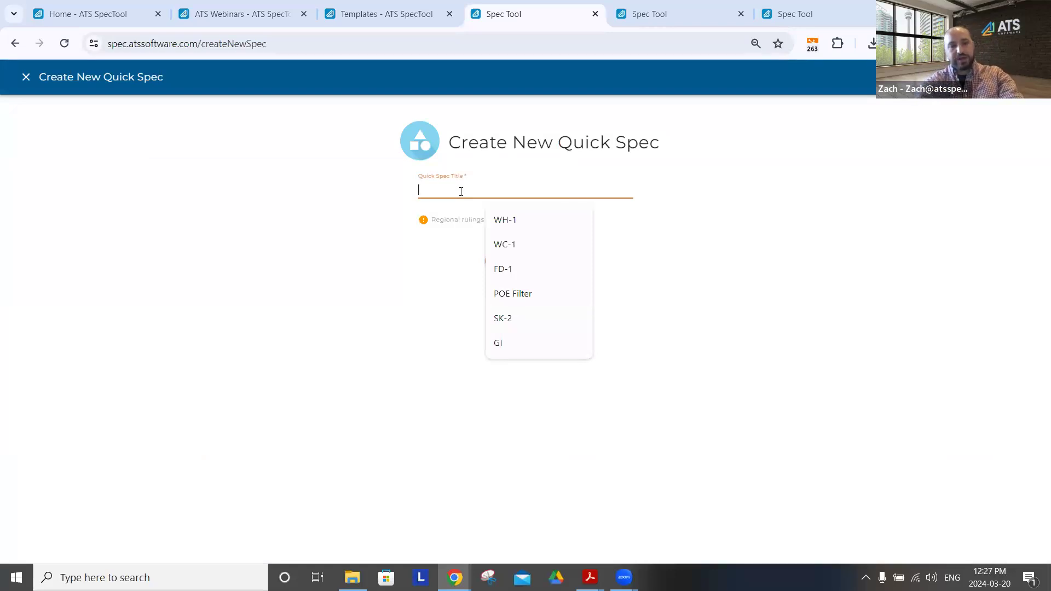
pyautogui.write('Floor ')
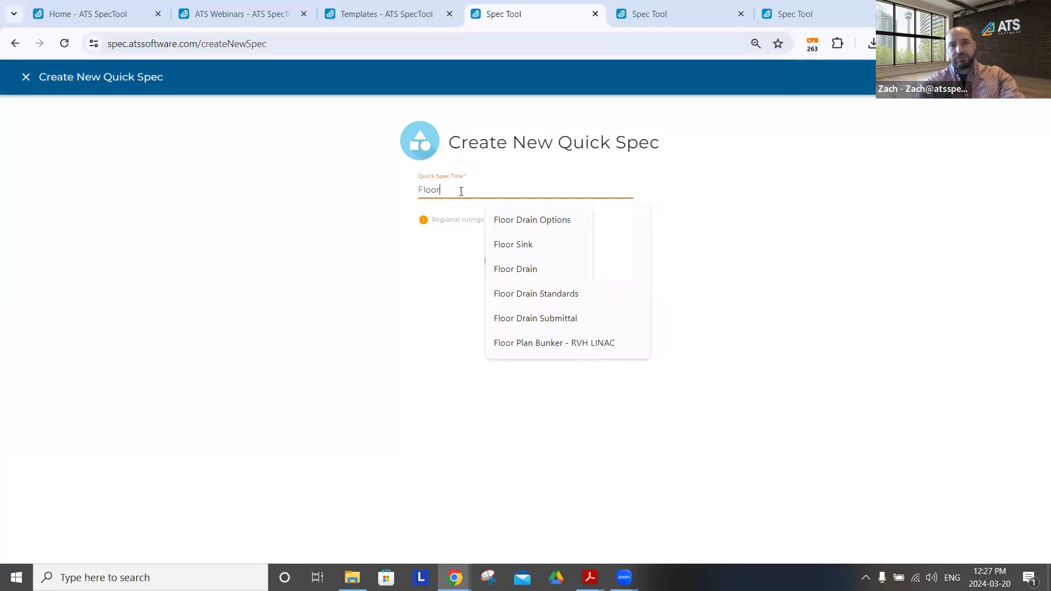
pyautogui.write('Drain')
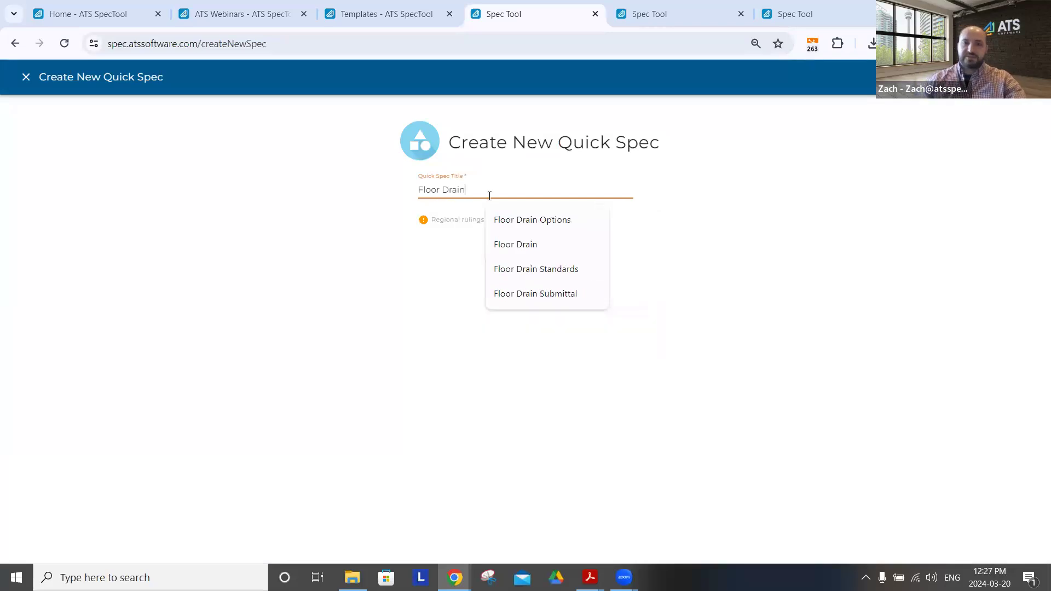
pyautogui.click(493, 261)
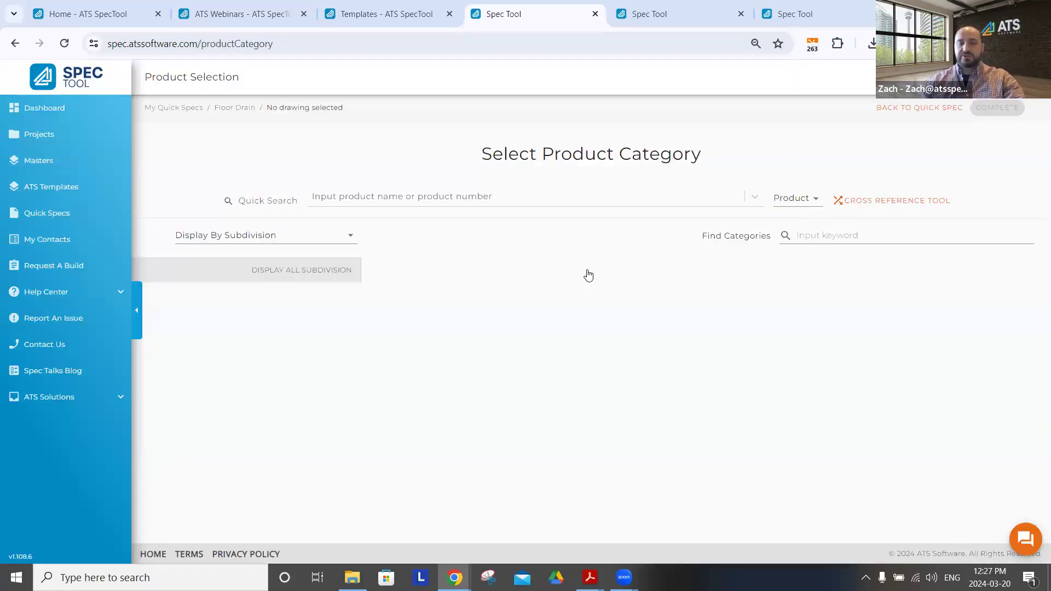
# Search for the product number fd-320 with Quick Search
pyautogui.click(420, 199)
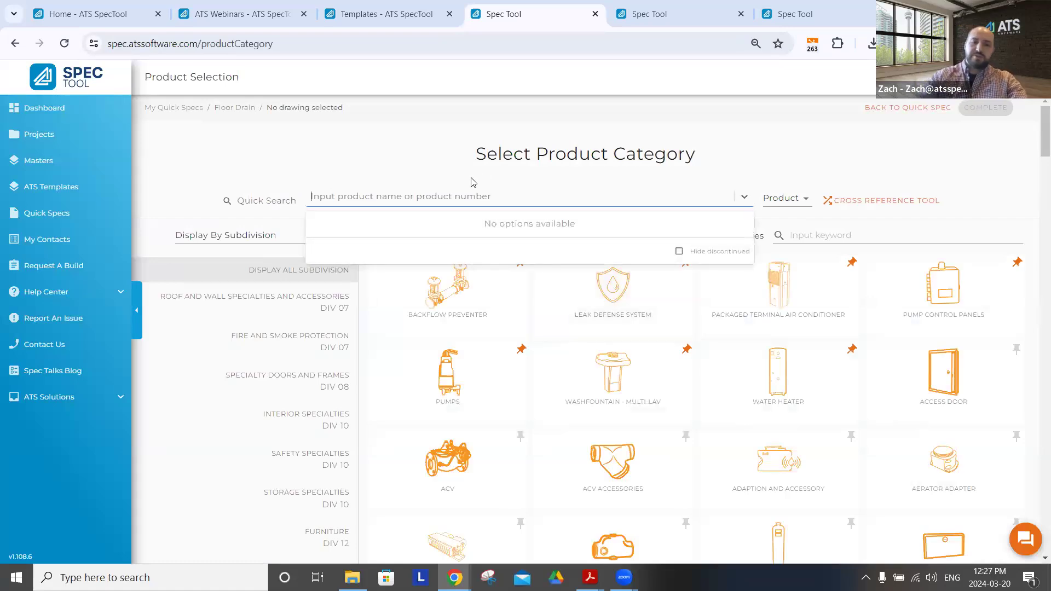
pyautogui.write('fd-320')
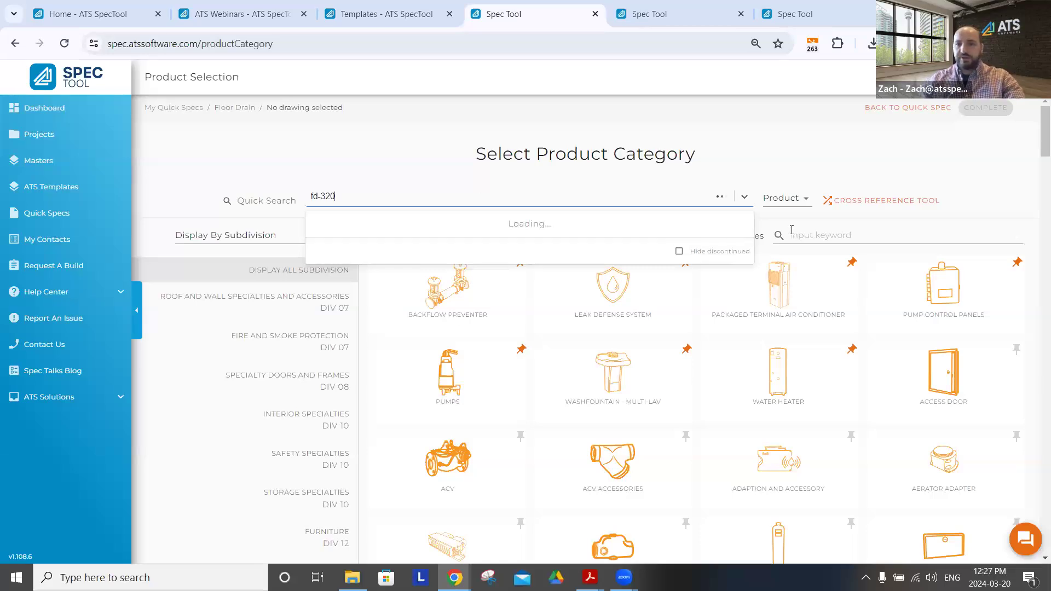
pyautogui.click(941, 160)
# Filter the product categories by "floor", pin the Floor Drain category and open its products
pyautogui.click(862, 238)
pyautogui.write('floor')
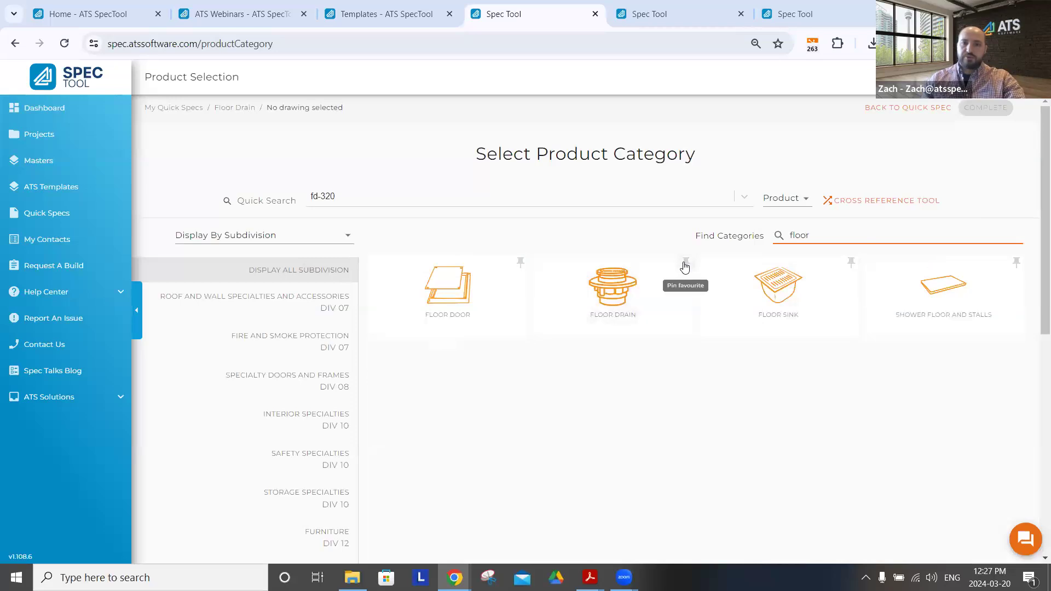
pyautogui.click(684, 265)
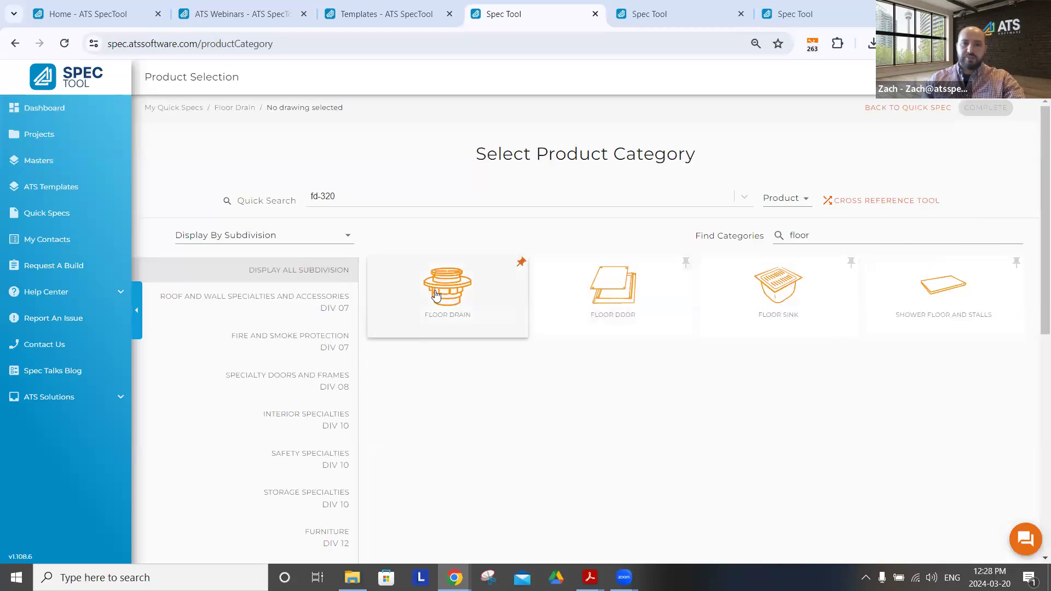
pyautogui.click(481, 273)
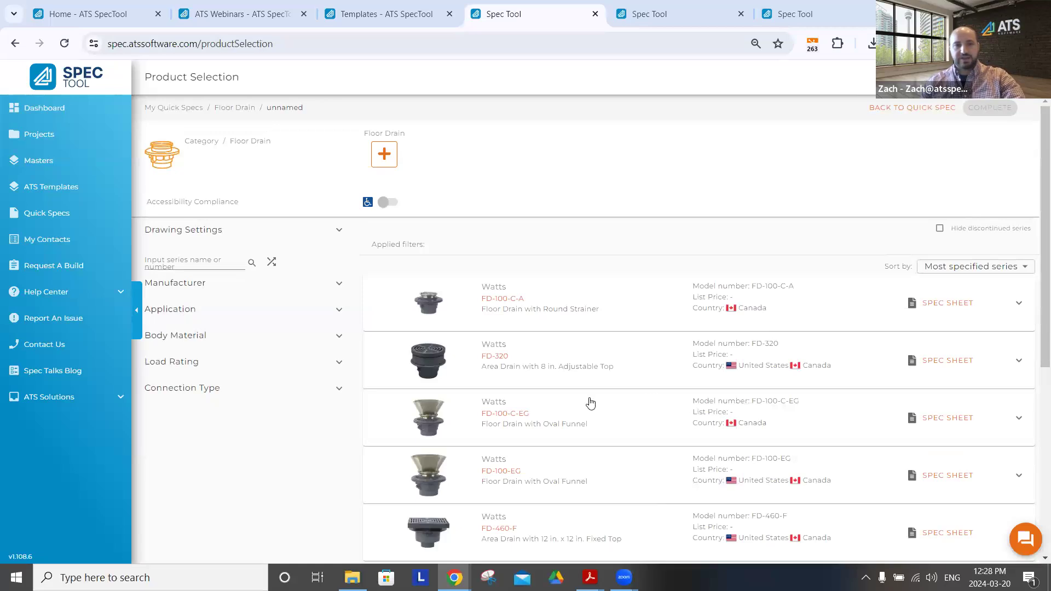
pyautogui.click(213, 266)
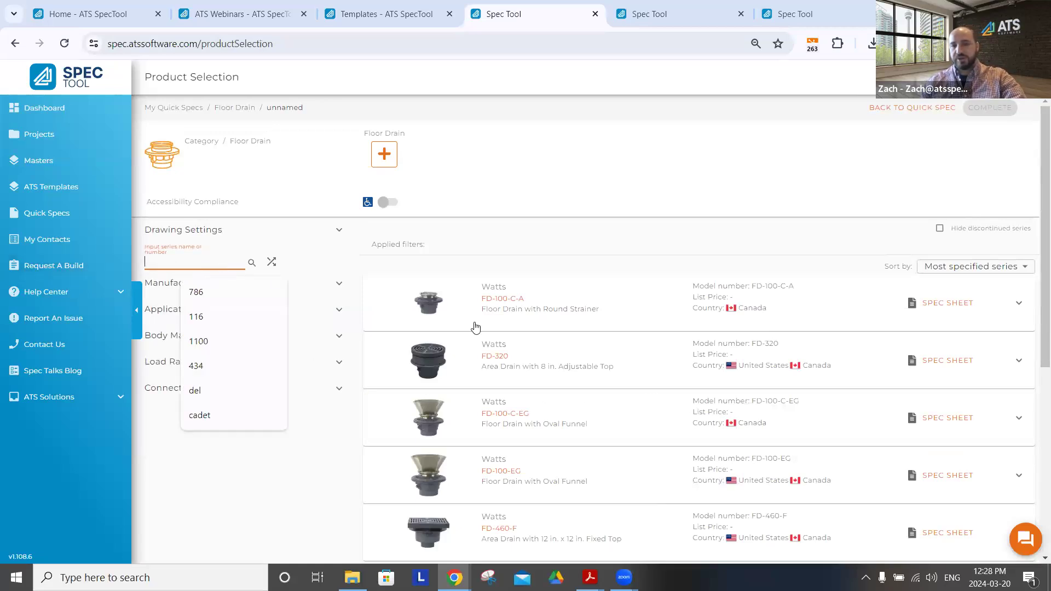
pyautogui.click(648, 239)
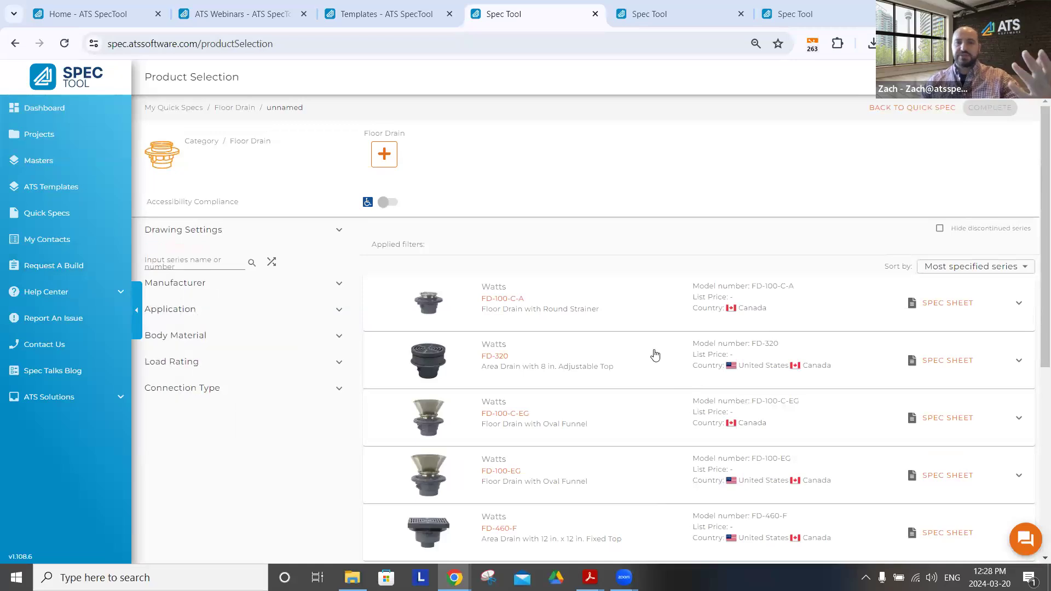
# View the FD-320 area drain's spec sheet from the product list and return to the product selection page
pyautogui.scroll(-1, 520, 345)
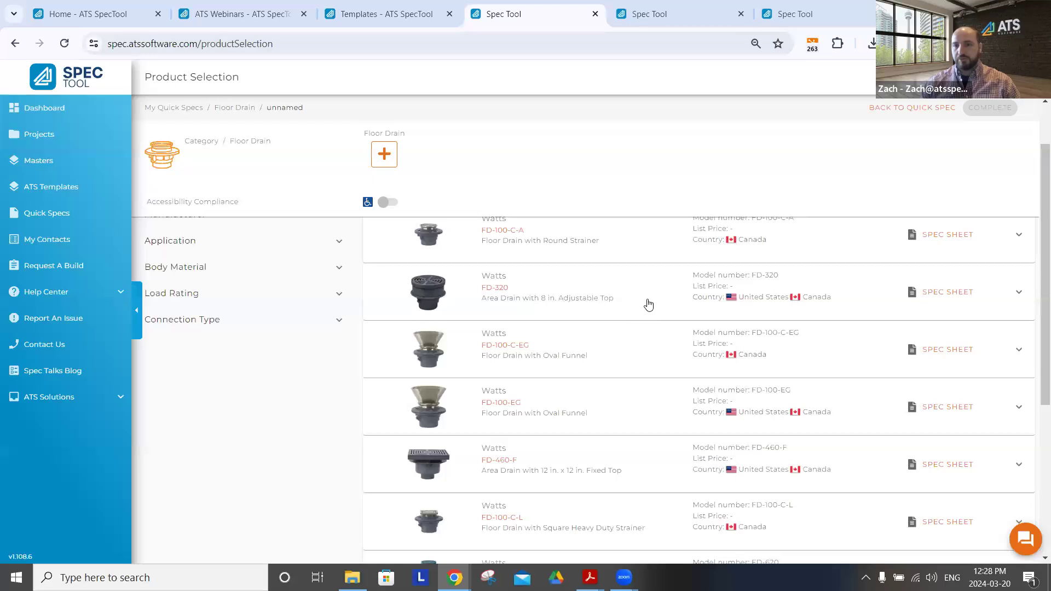
pyautogui.click(950, 297)
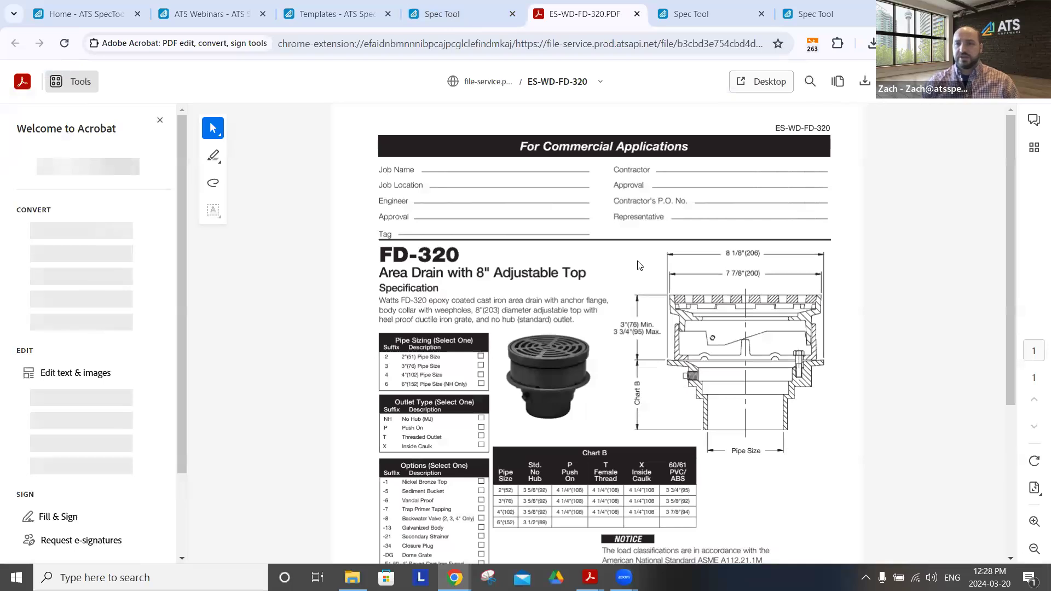
pyautogui.scroll(-1, 637, 267)
pyautogui.scroll(-1, 629, 270)
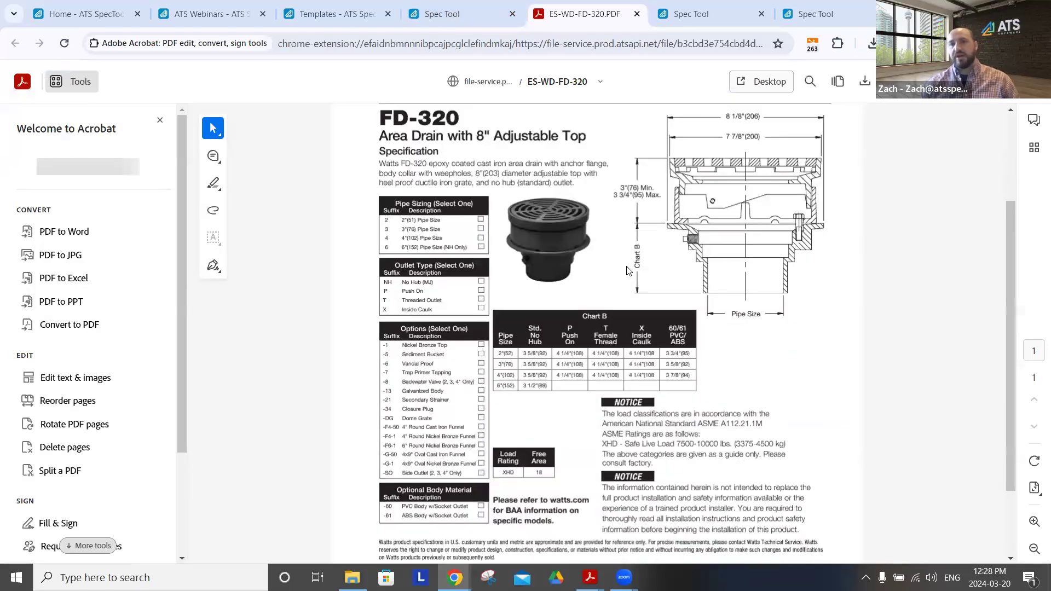
pyautogui.click(451, 16)
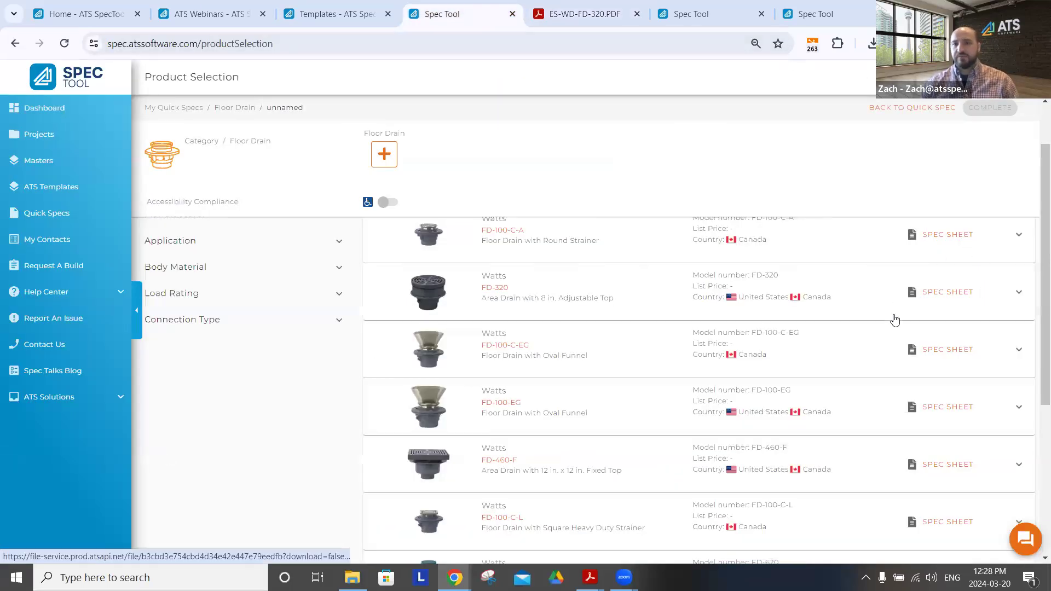
# View the spec sheet of the FD-100-C-A floor drain, return to the product list and expand the FD-320 options
pyautogui.scroll(2, 895, 320)
pyautogui.click(940, 303)
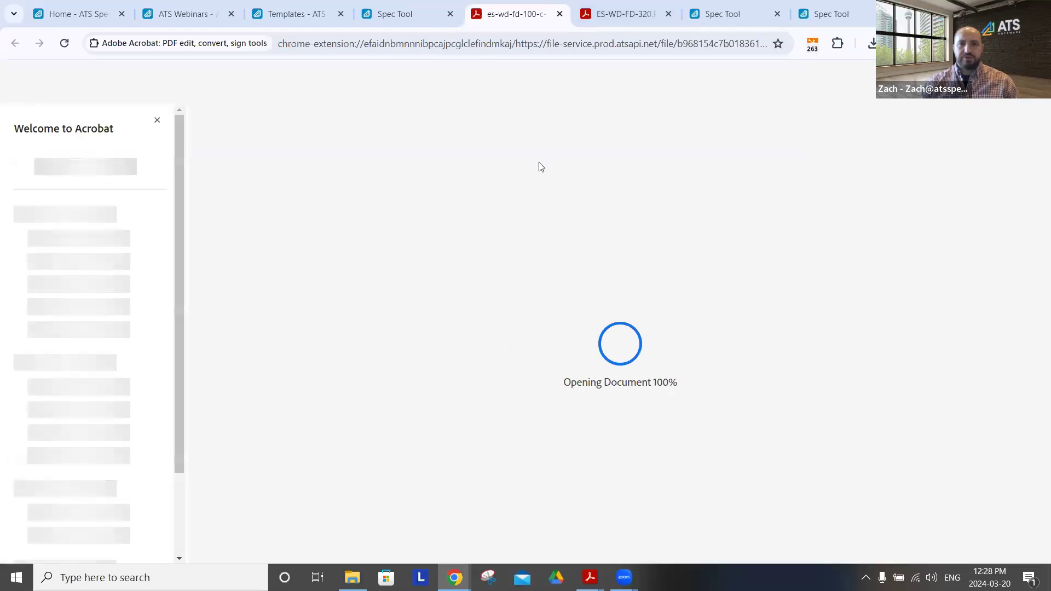
pyautogui.scroll(-3, 548, 213)
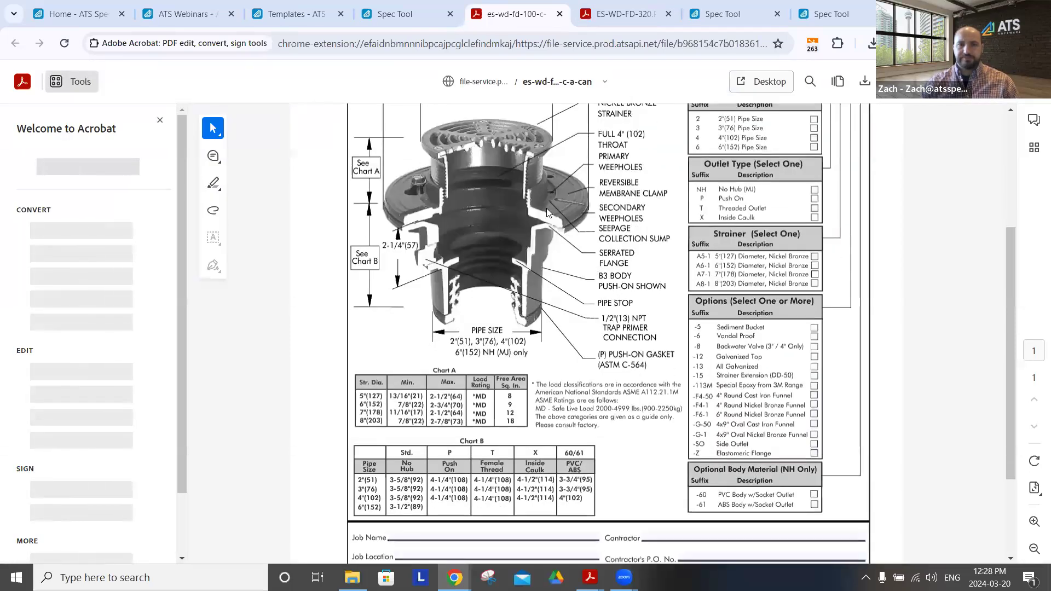
pyautogui.click(397, 12)
pyautogui.click(570, 368)
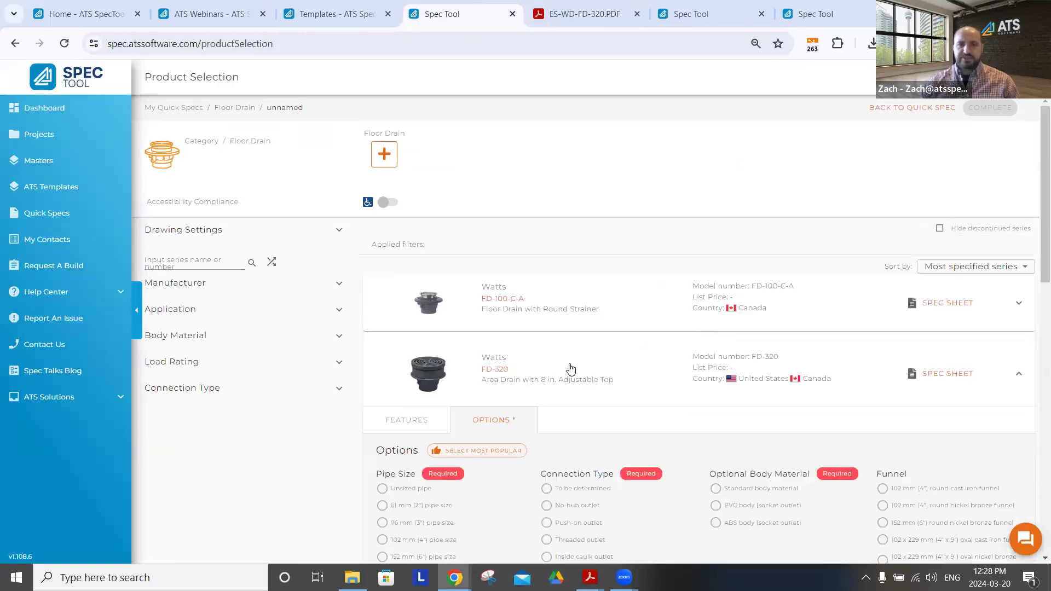
# Try FD-320 with 102 mm (4") pipe, no-hub outlet, standard body, vandal-proof and sediment bucket options, and reset the selections
pyautogui.scroll(-4, 626, 356)
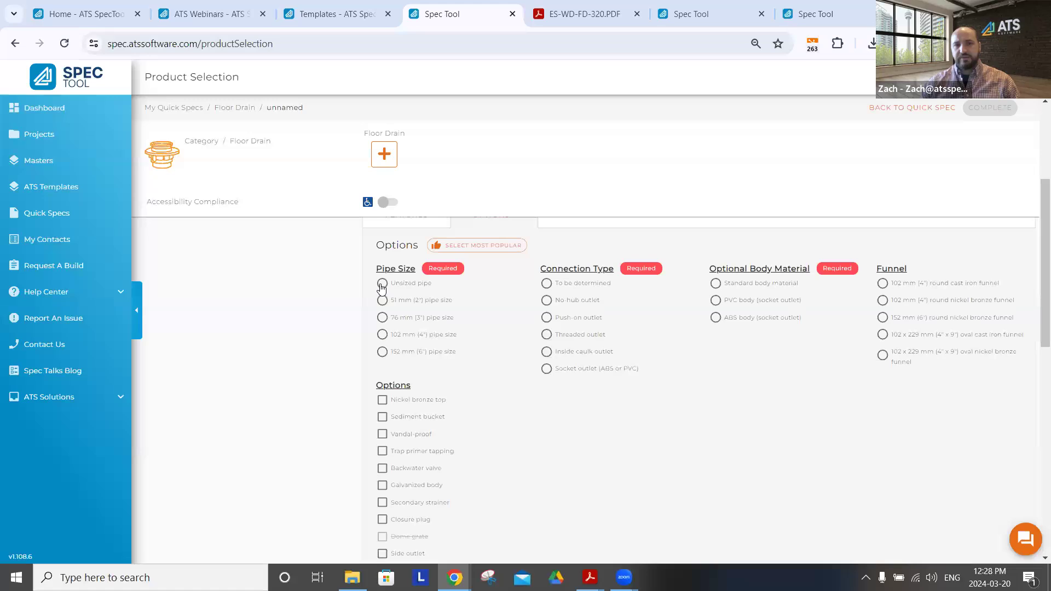
pyautogui.click(382, 334)
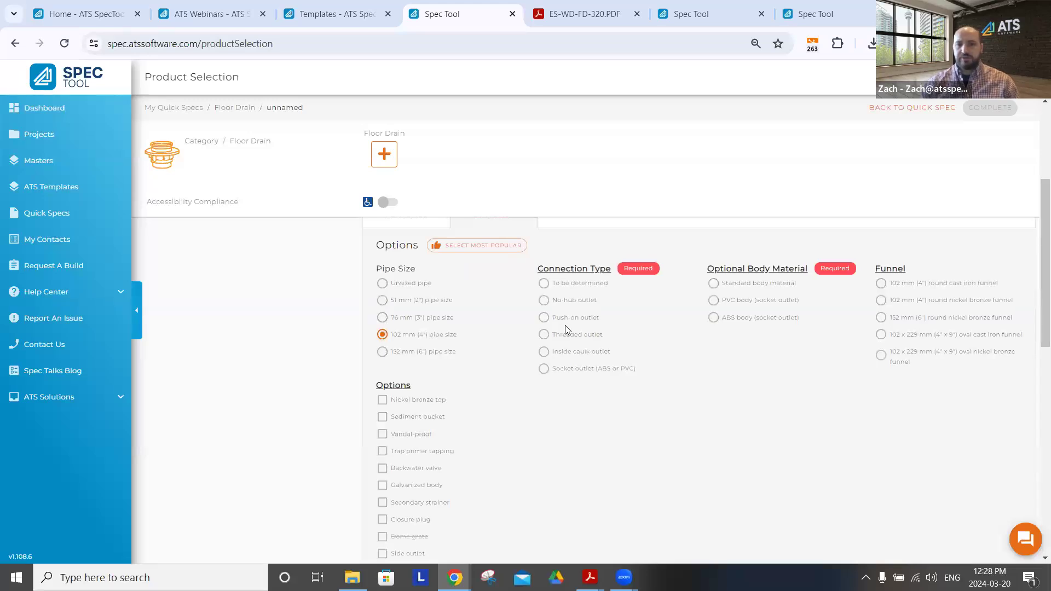
pyautogui.click(544, 302)
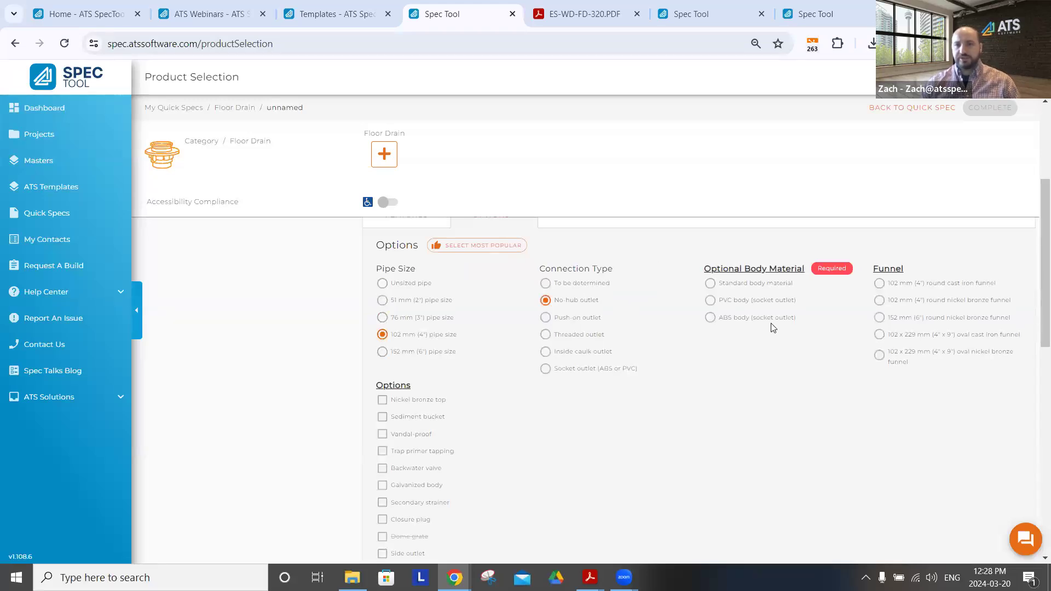
pyautogui.click(711, 285)
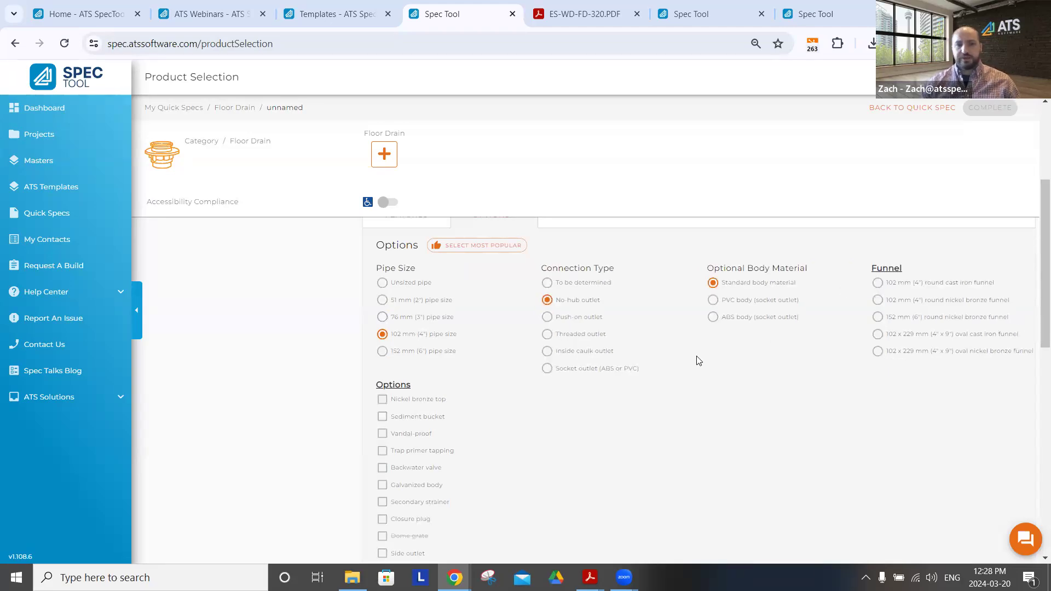
pyautogui.scroll(-1, 378, 367)
pyautogui.click(382, 364)
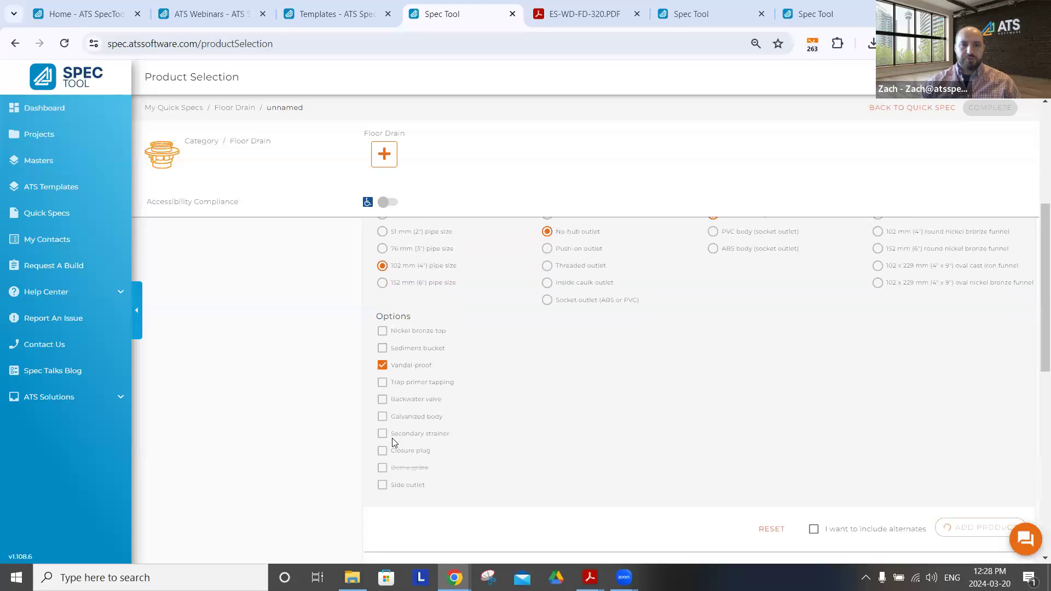
pyautogui.click(382, 348)
pyautogui.scroll(-1, 434, 373)
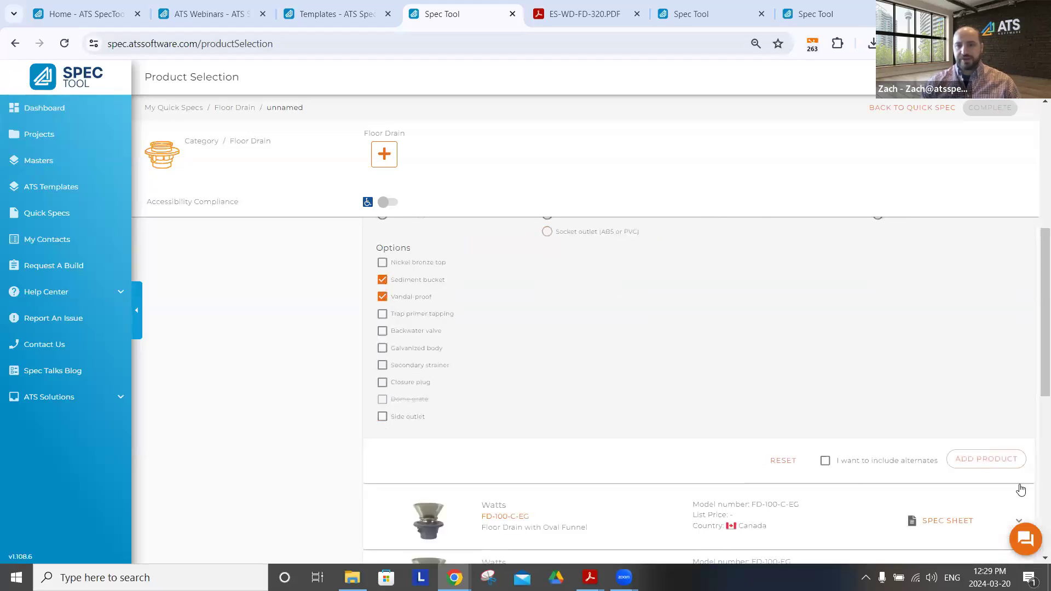
pyautogui.click(784, 462)
# Apply the most popular option selections to FD-320, add the product and complete the drawing
pyautogui.scroll(3, 582, 375)
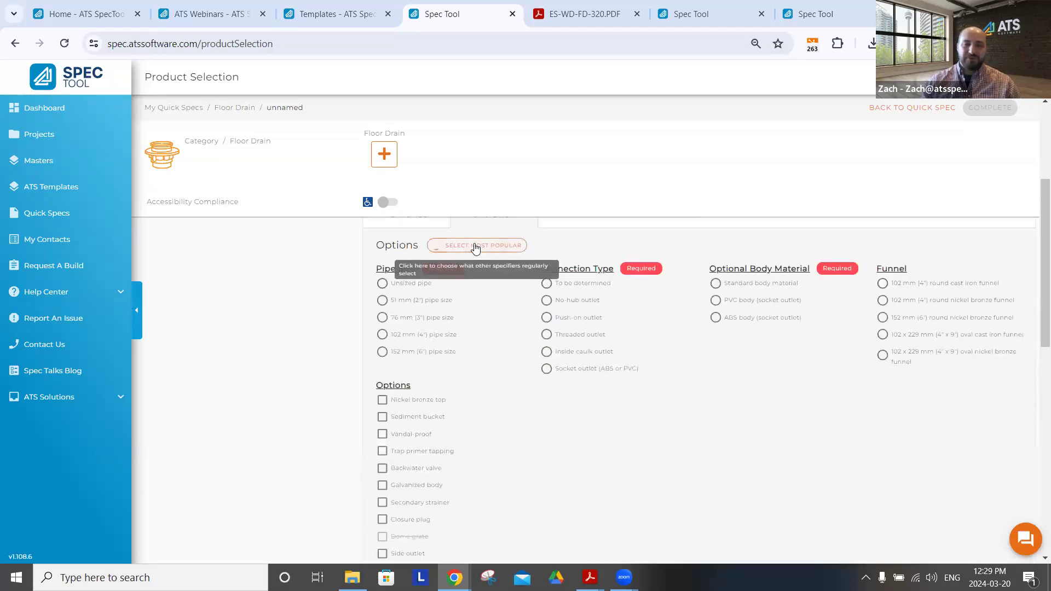
pyautogui.click(475, 248)
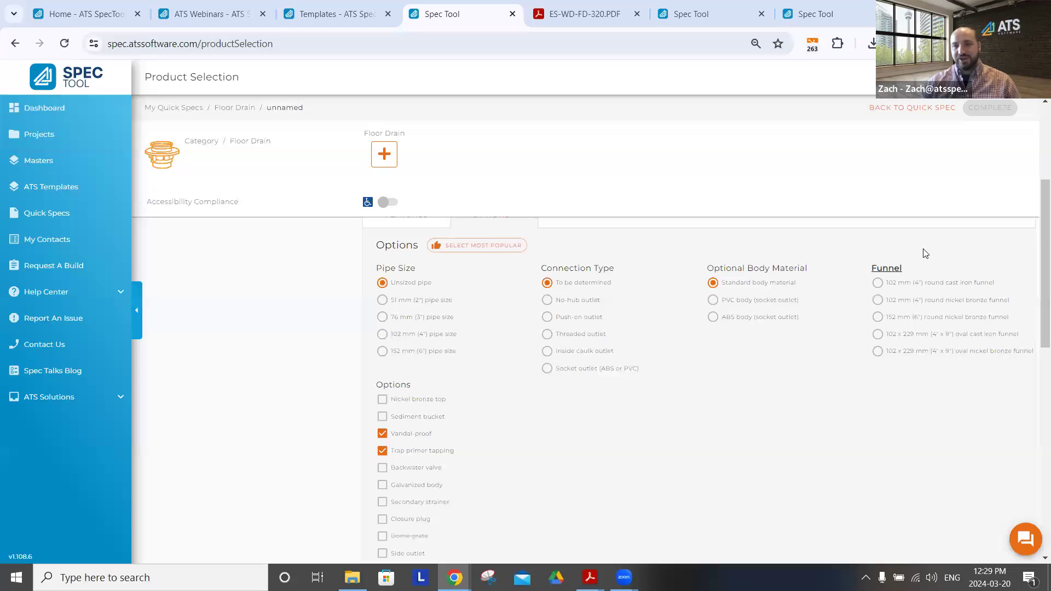
pyautogui.scroll(-4, 693, 359)
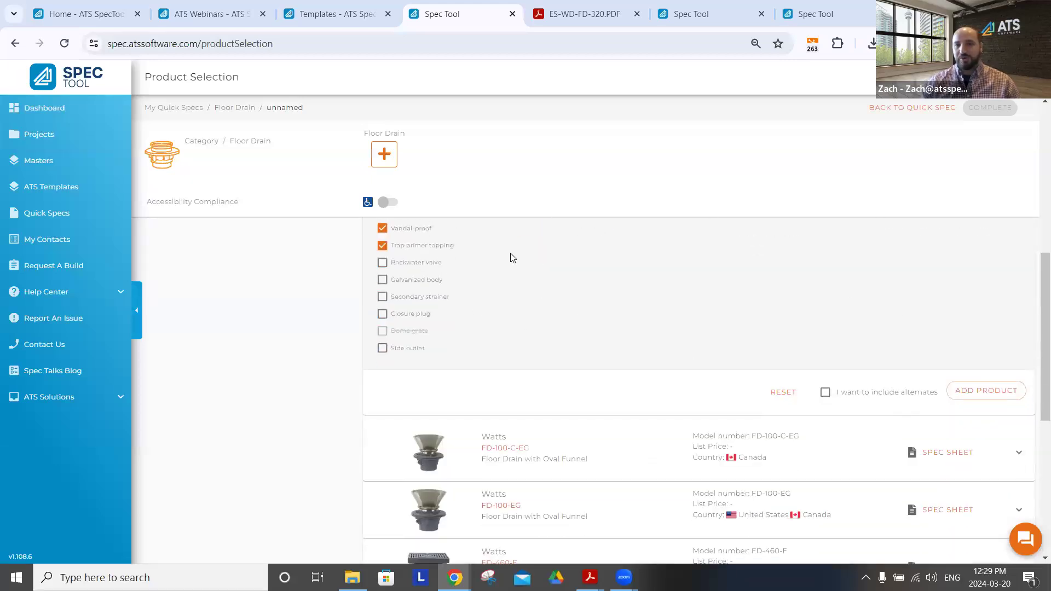
pyautogui.click(988, 393)
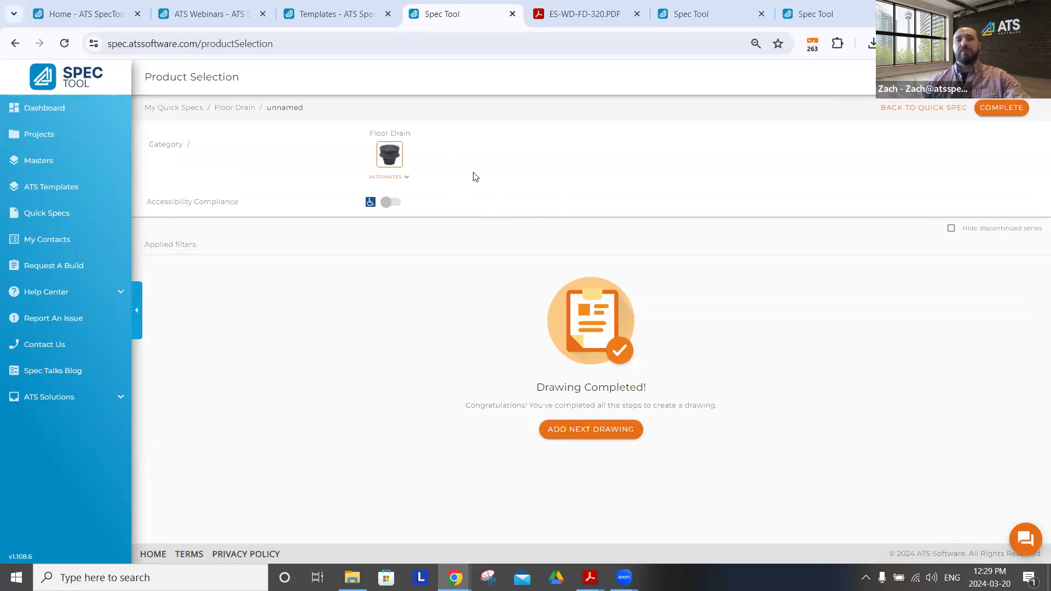
pyautogui.click(994, 108)
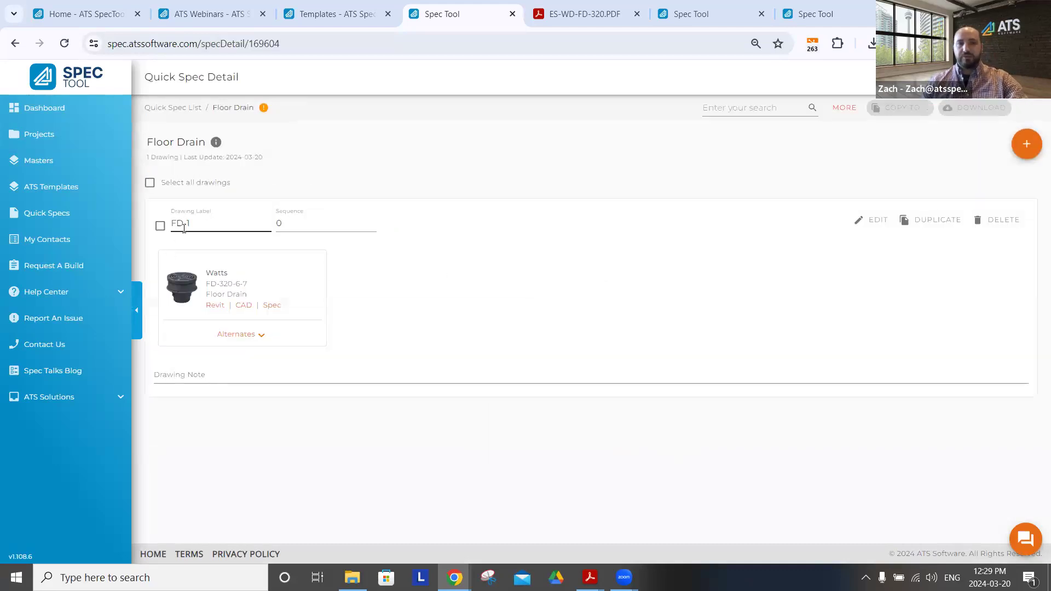
# Change the floor drain's drawing label to FD-2
pyautogui.moveTo(198, 222); pyautogui.dragTo(163, 226)
pyautogui.click(195, 223)
pyautogui.write('2')
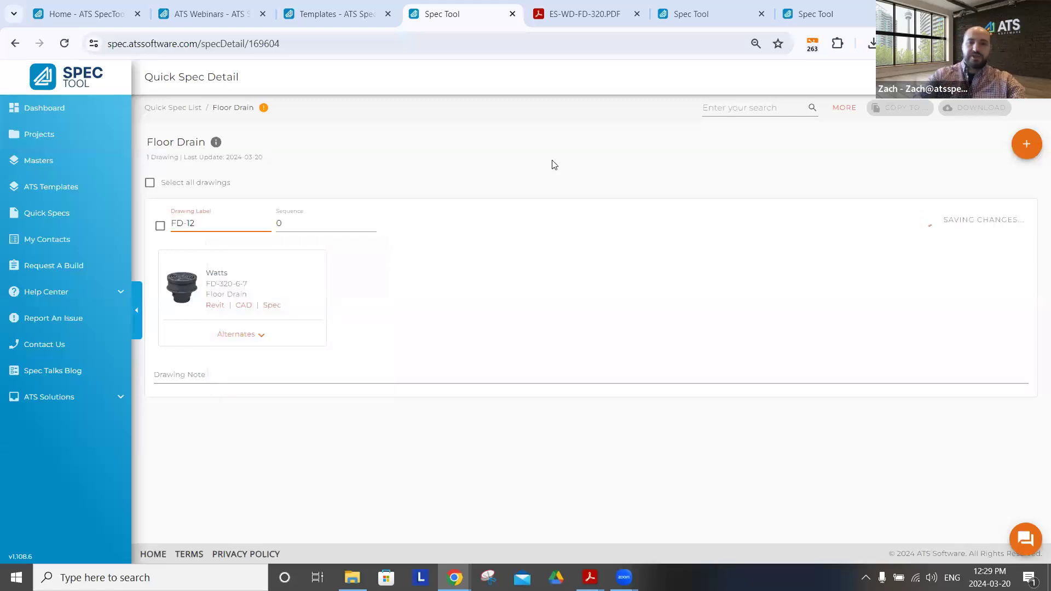
pyautogui.press('BackSpace')
pyautogui.press('BackSpace')
pyautogui.write('2')
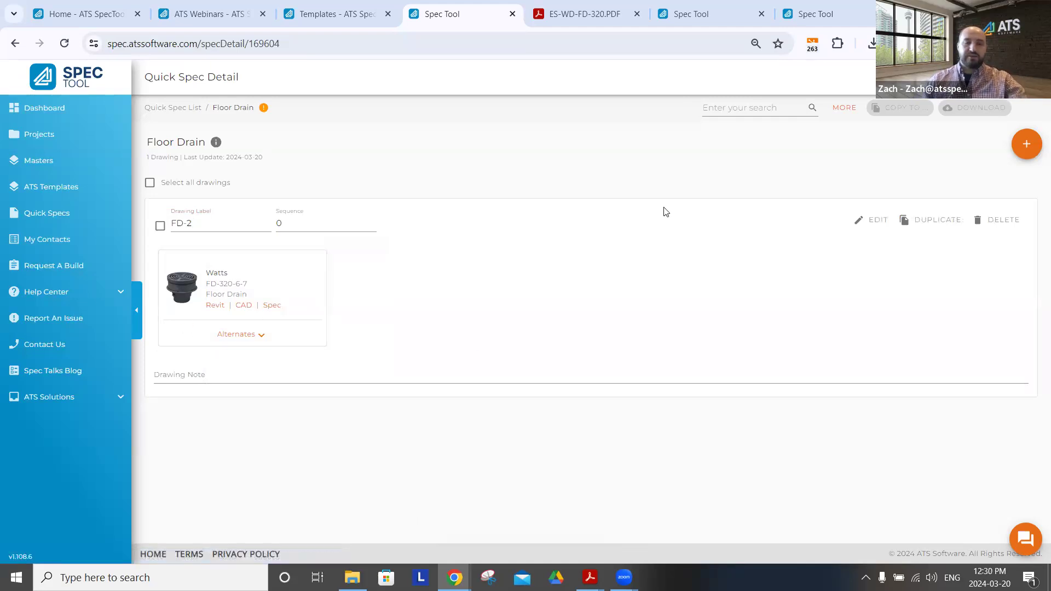
# Generate the Submittal, Schedule, Long Spec, Manufacturer Spec, Revit and CSI 3 Part Spec documents for all drawings in the quick spec
pyautogui.click(150, 183)
pyautogui.click(975, 108)
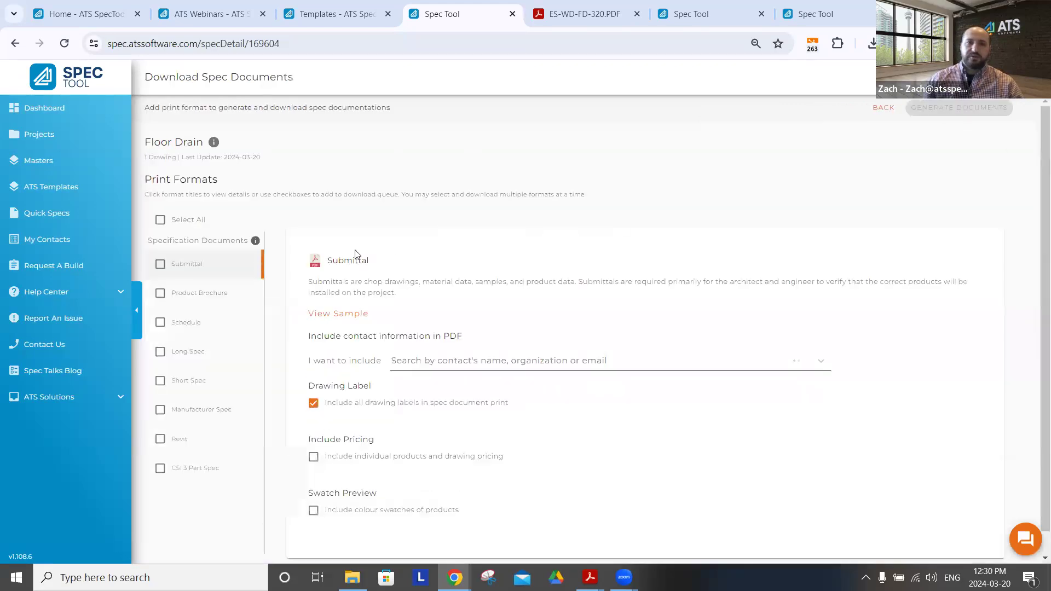
pyautogui.click(160, 263)
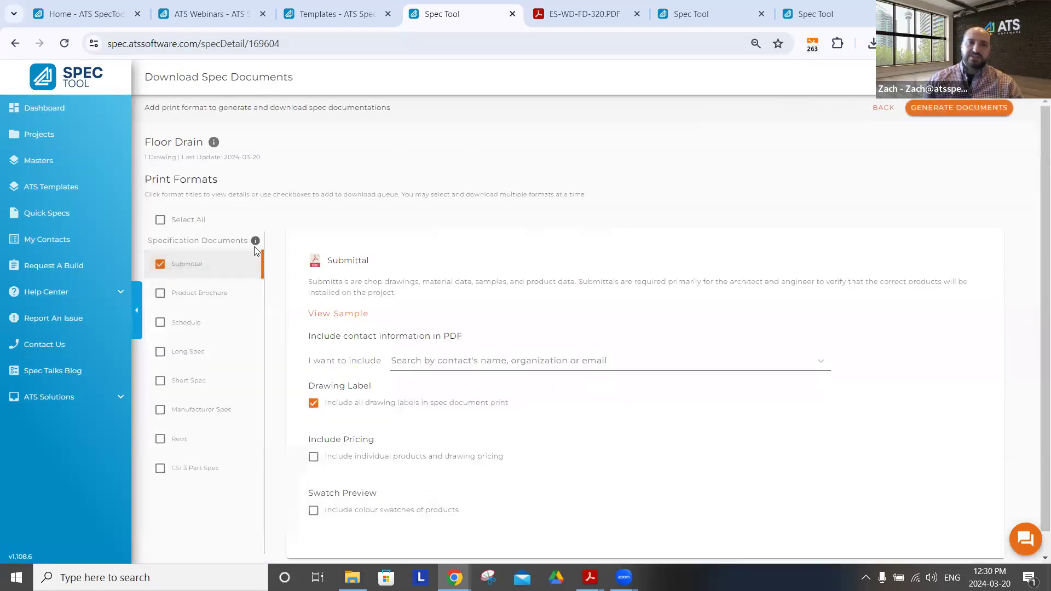
pyautogui.scroll(-1, 162, 291)
pyautogui.click(161, 301)
pyautogui.click(160, 330)
pyautogui.click(159, 388)
pyautogui.click(160, 415)
pyautogui.click(160, 445)
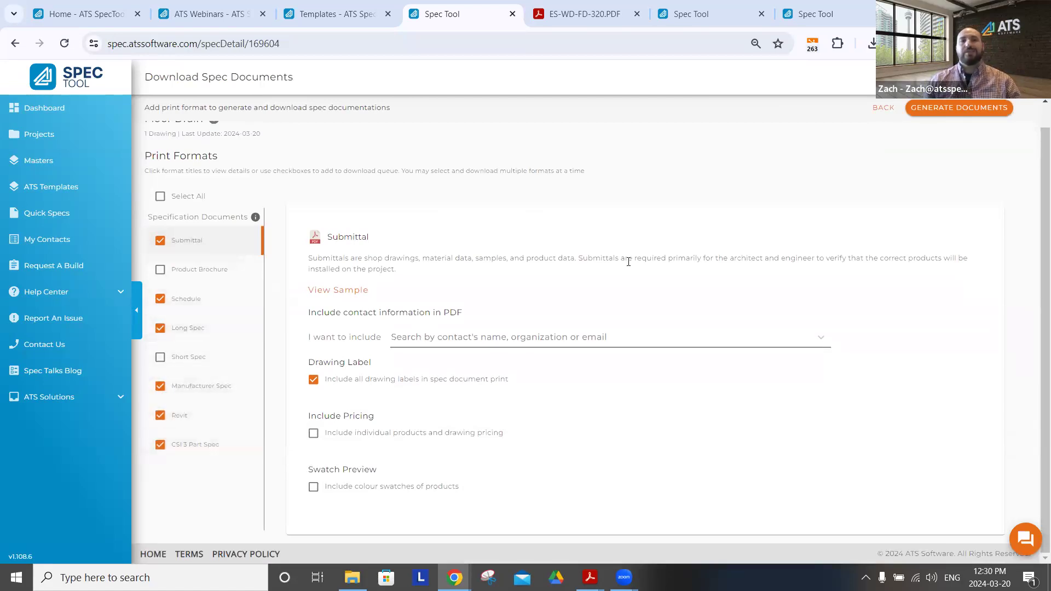
pyautogui.click(976, 108)
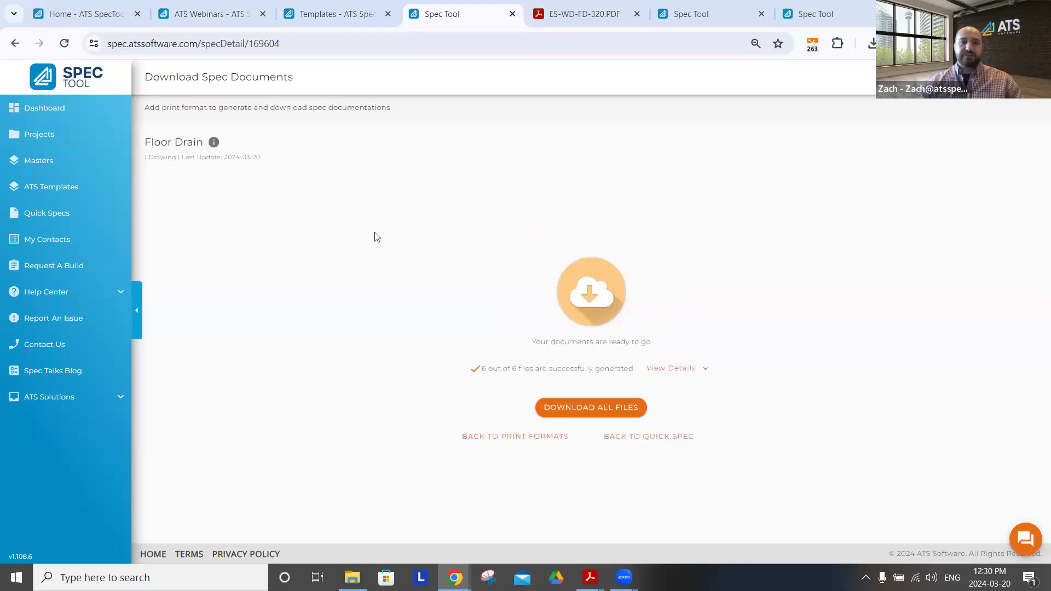
# Download all generated files and open the Floor Drain.zip archive
pyautogui.click(599, 414)
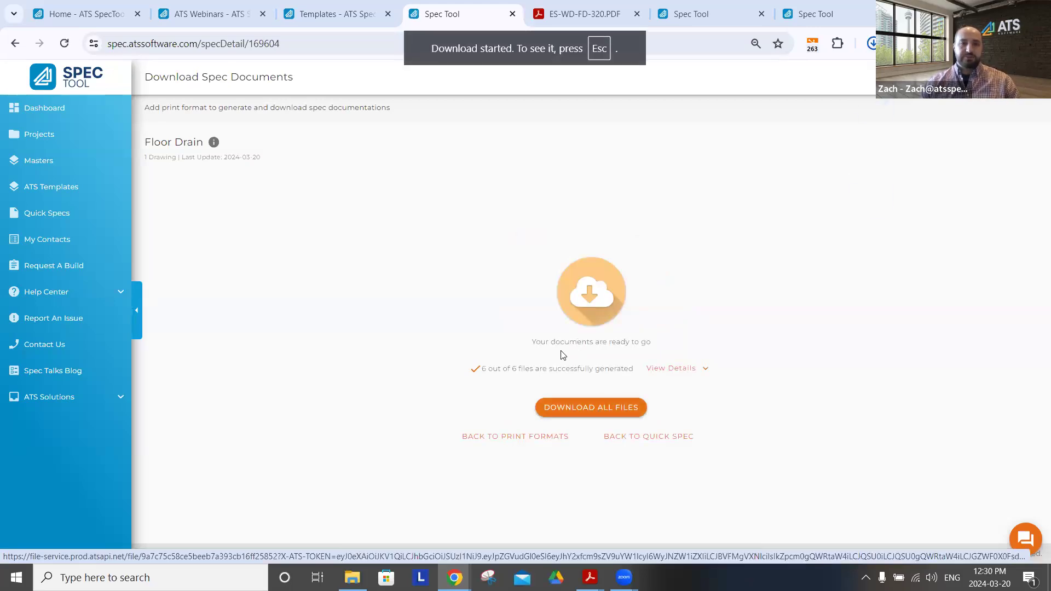
pyautogui.press('Escape')
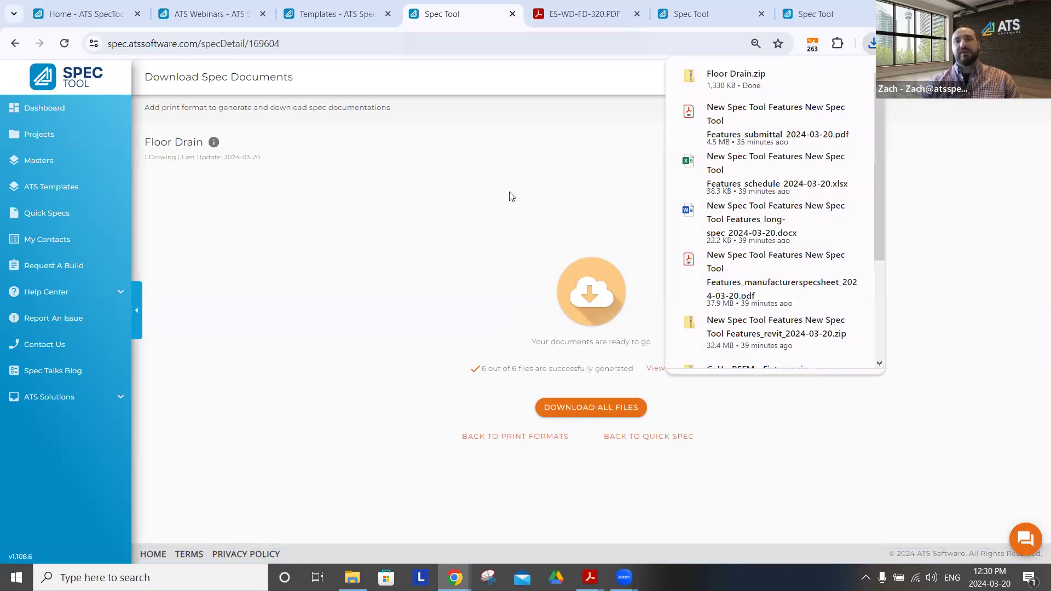
pyautogui.click(732, 79)
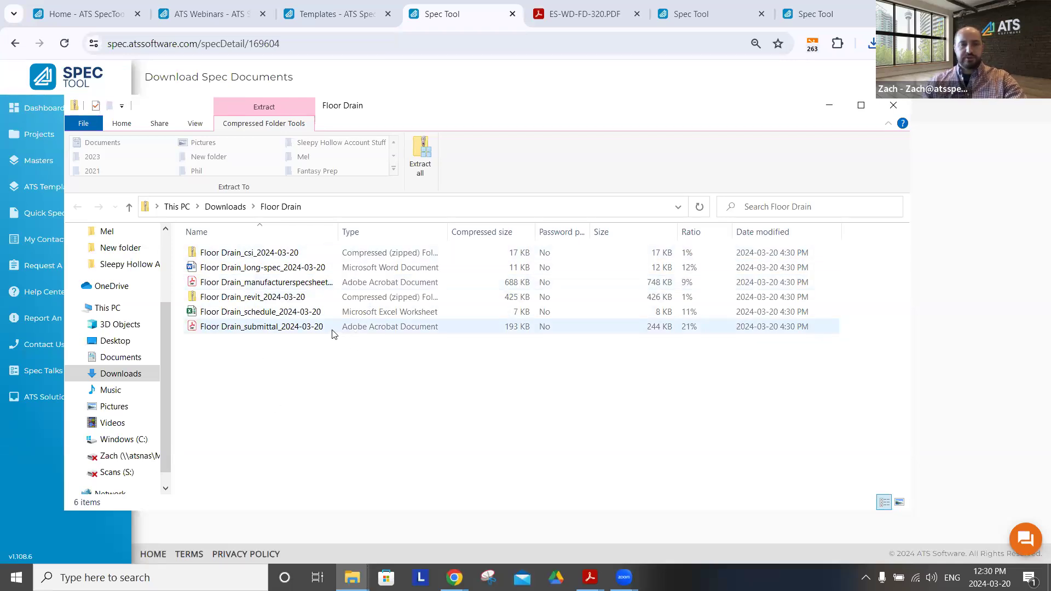
# Open the Floor Drain submittal PDF from the archive, examine its cover and product page, and return to Spec Tool in the browser
pyautogui.click(273, 329)
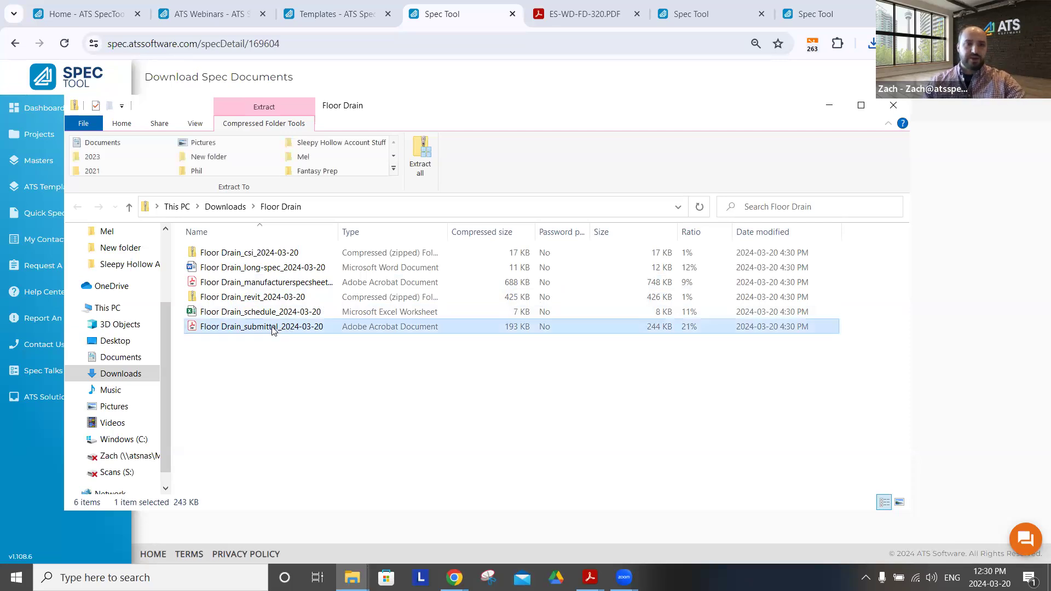
pyautogui.doubleClick(286, 326)
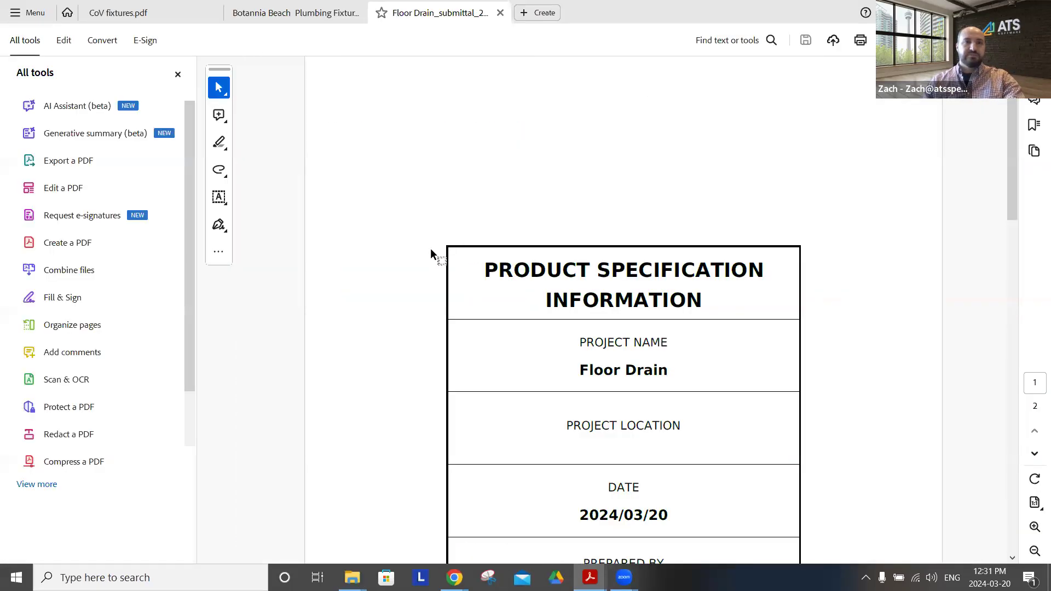
pyautogui.scroll(-15, 406, 261)
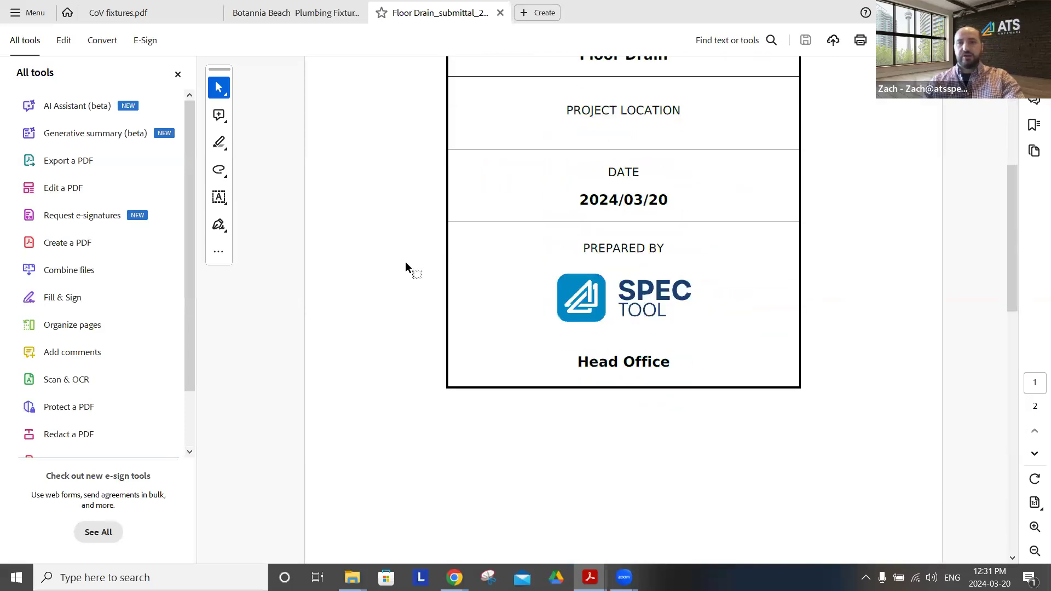
pyautogui.scroll(-3, 405, 261)
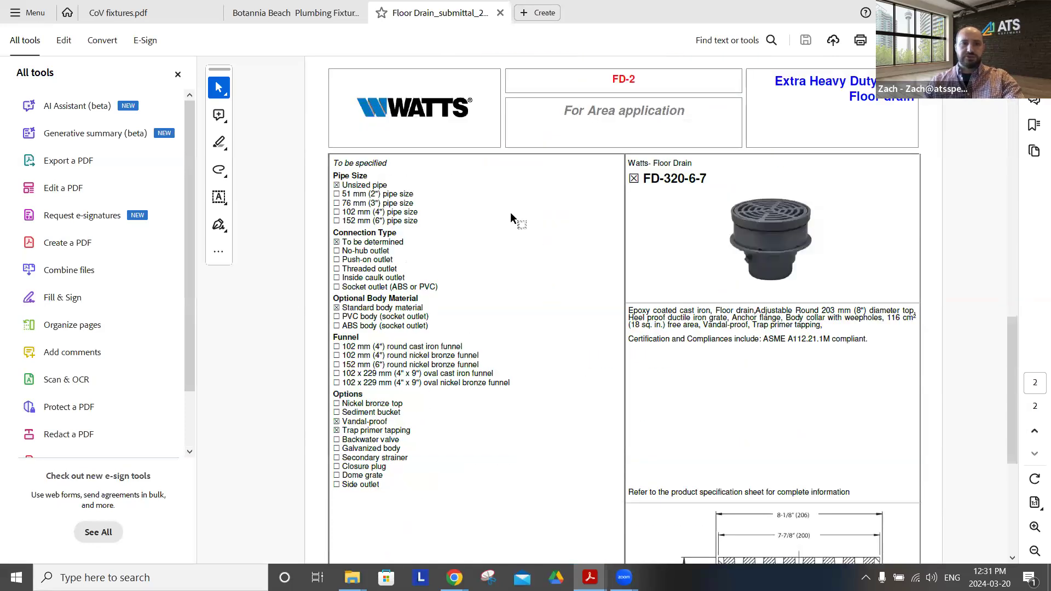
pyautogui.scroll(-6, 515, 219)
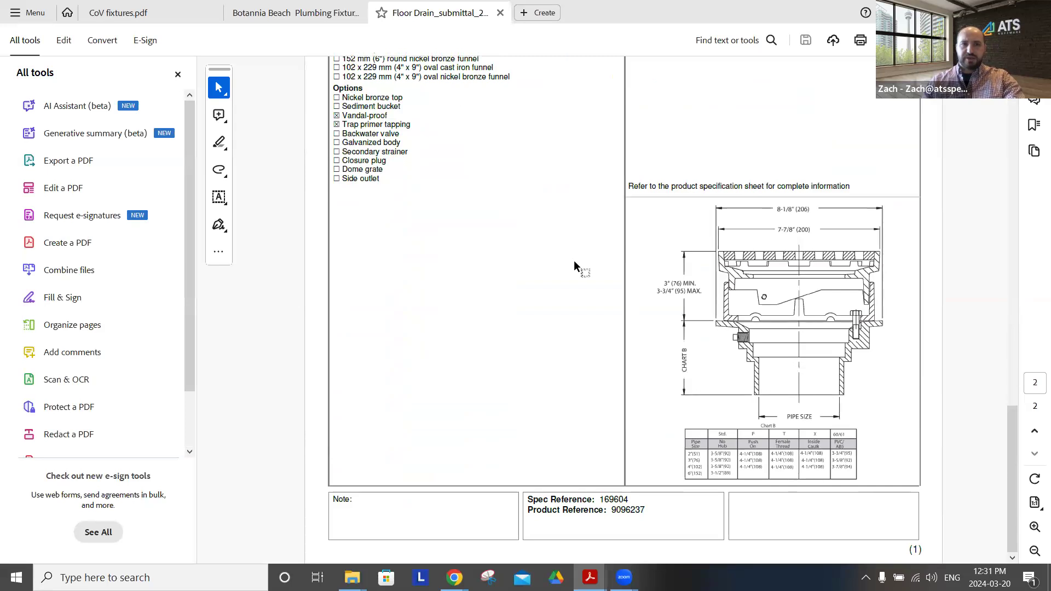
pyautogui.scroll(9, 578, 205)
pyautogui.scroll(4, 579, 204)
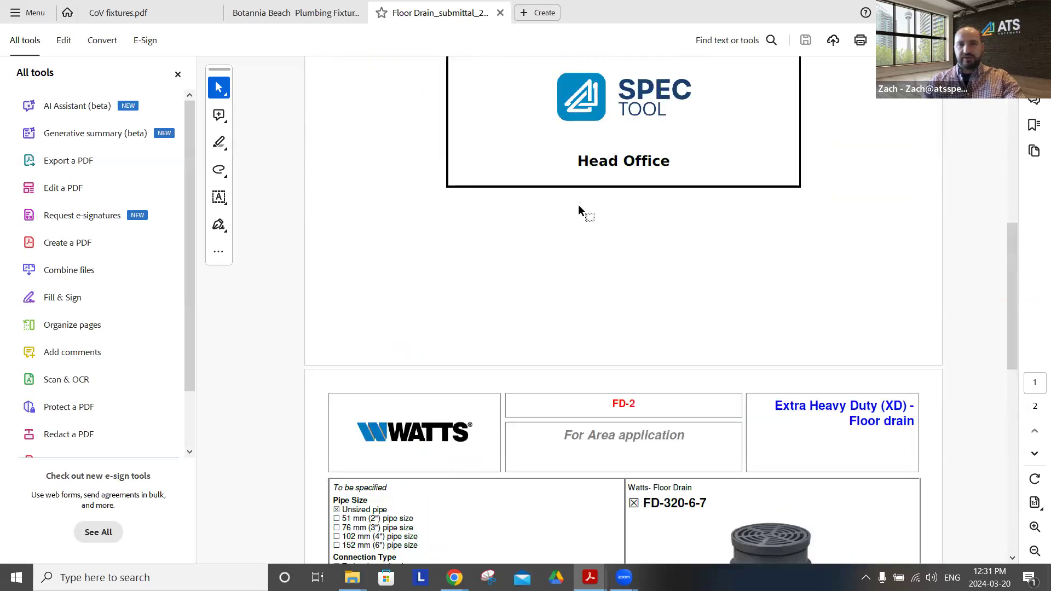
pyautogui.scroll(8, 578, 205)
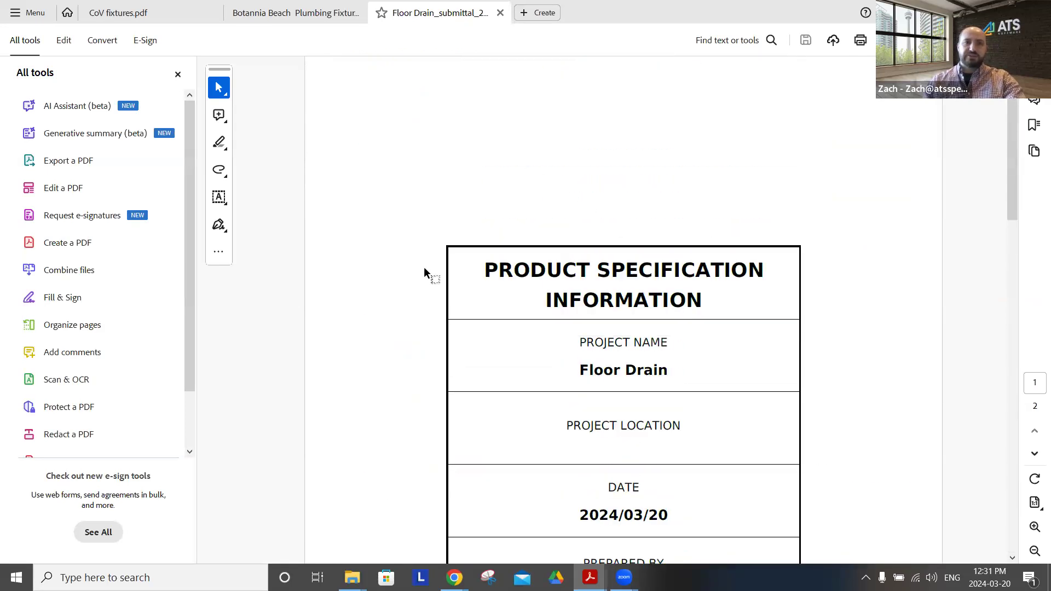
pyautogui.hotkey('alt', 'Tab')
pyautogui.click(558, 191)
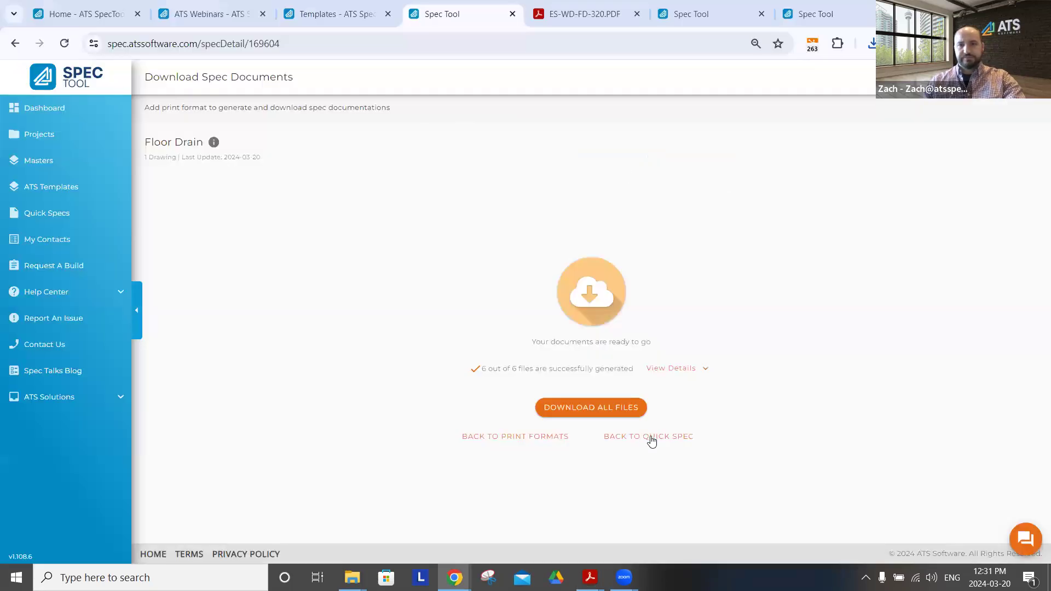
# Leave the generated documents for the quick spec, return to the dashboard, and close its browser tab and the ES-WD-FD-320.PDF tab
pyautogui.click(652, 436)
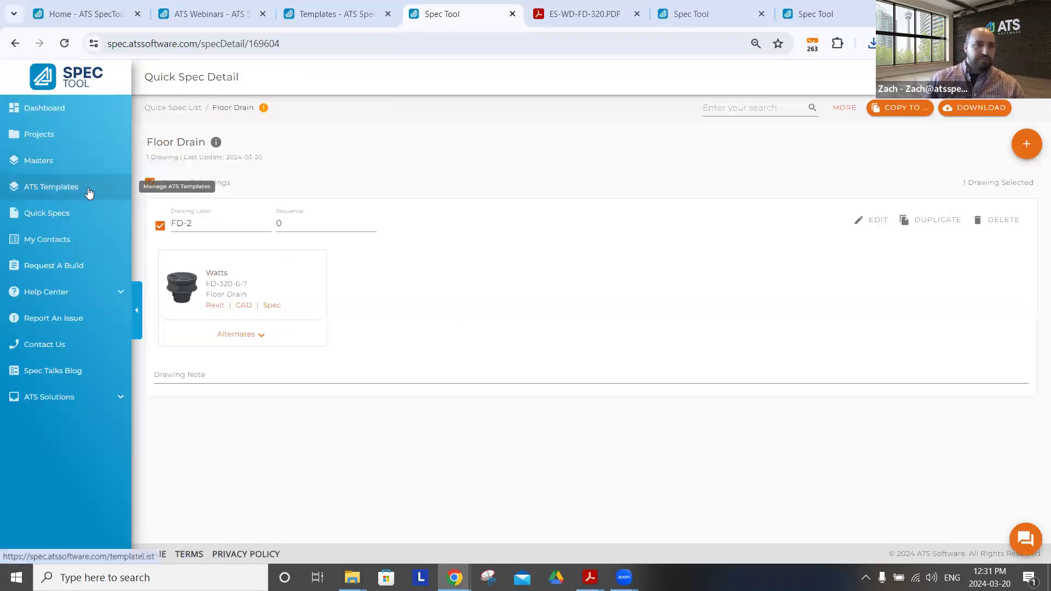
pyautogui.click(42, 108)
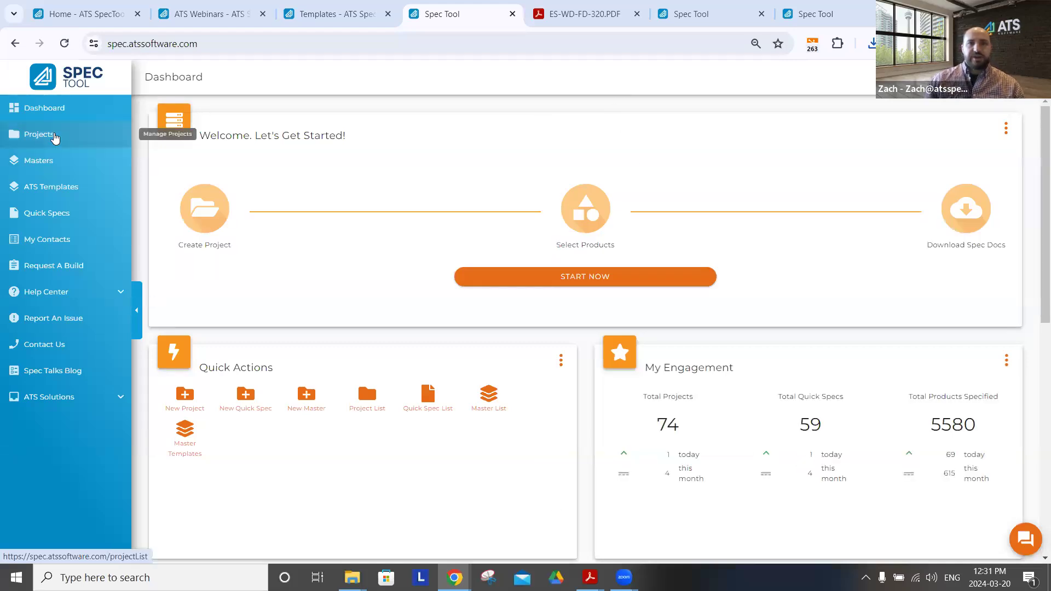
pyautogui.click(513, 14)
pyautogui.click(513, 14)
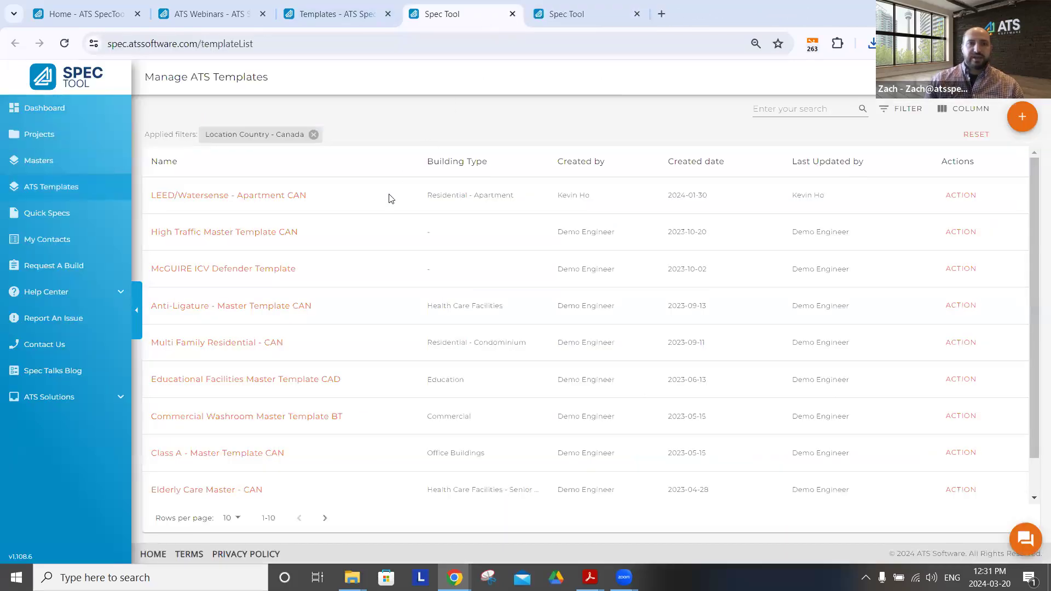
# Open the New Spec Tool Features project from the project list and examine its first product group and the REV032024_New Spec Tool Features group
pyautogui.click(744, 15)
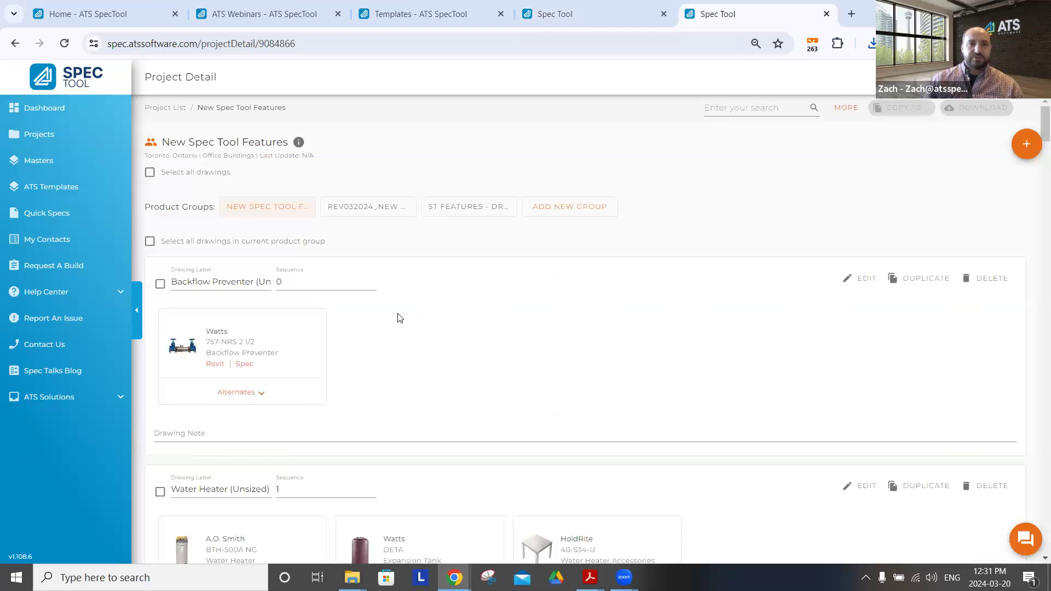
pyautogui.click(61, 134)
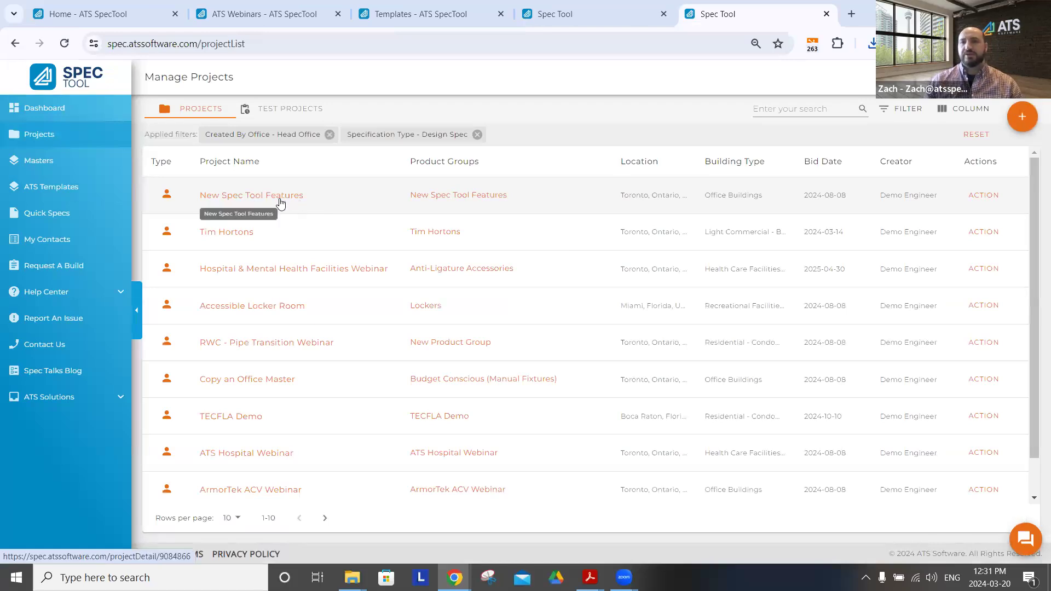
pyautogui.click(279, 201)
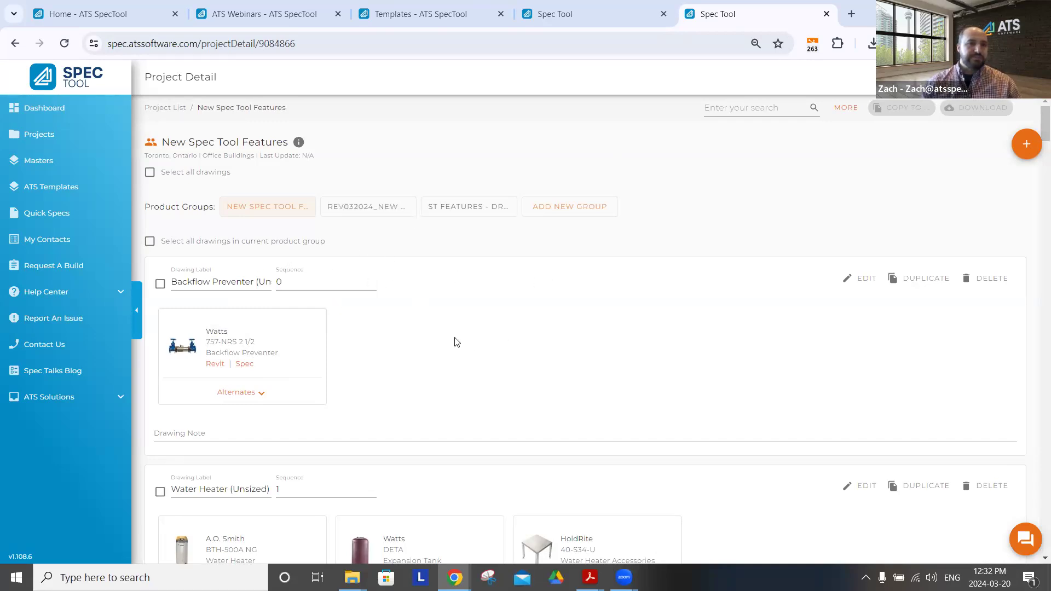
pyautogui.scroll(-12, 570, 357)
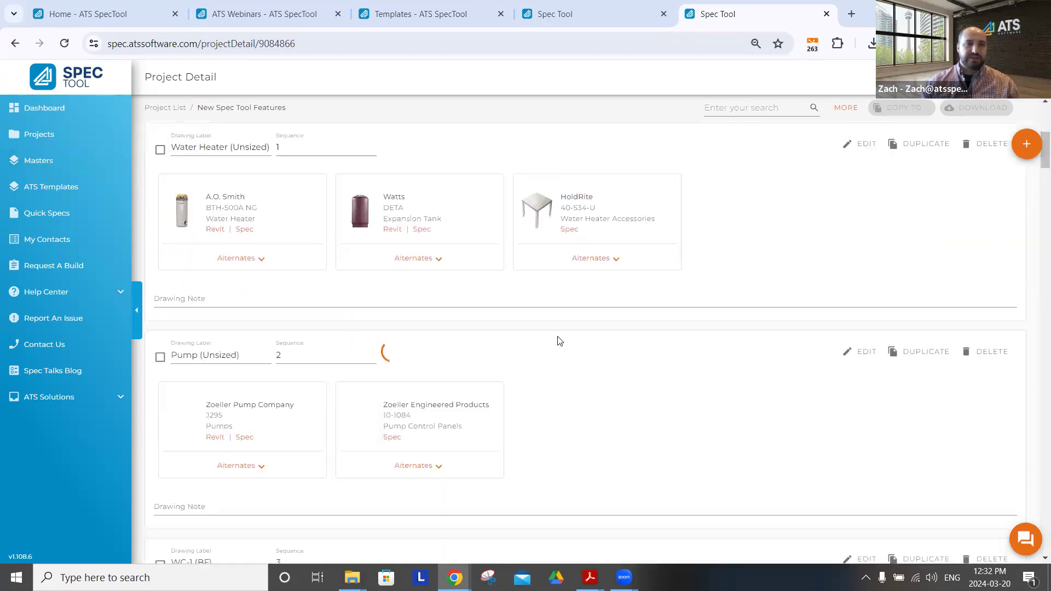
pyautogui.scroll(12, 559, 337)
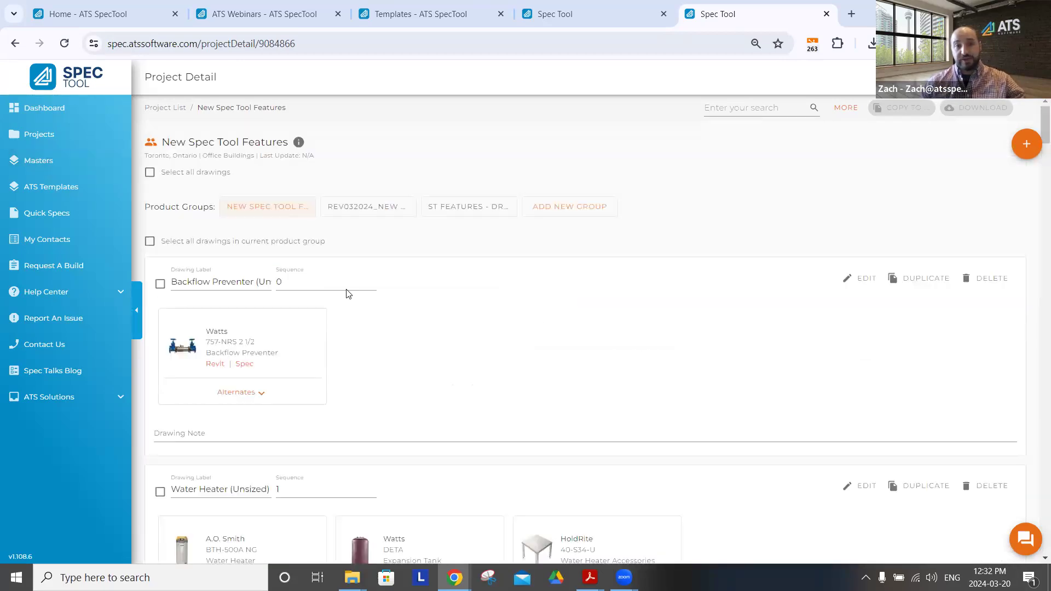
pyautogui.click(331, 206)
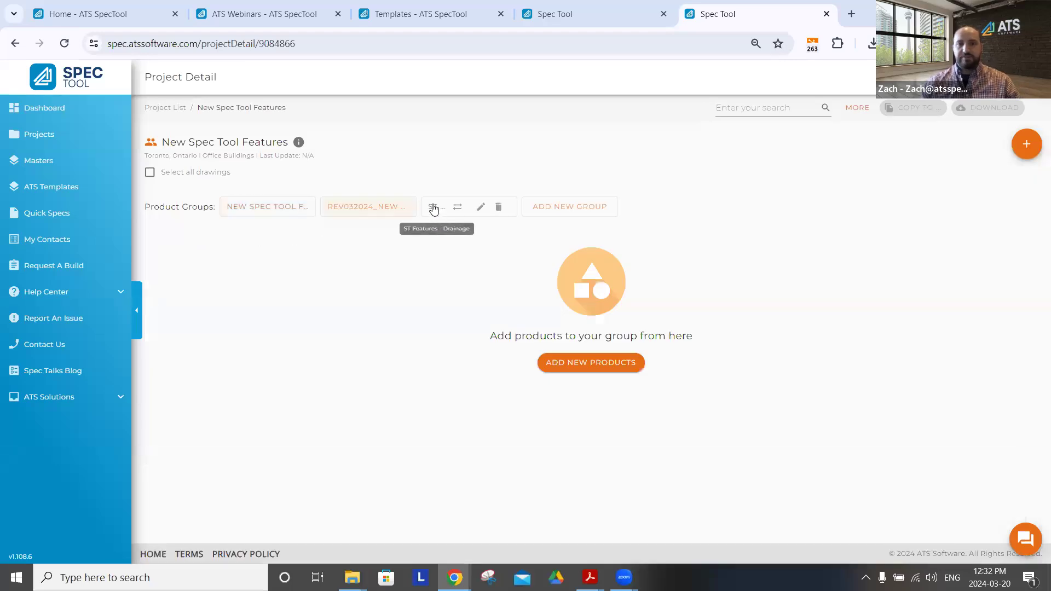
# Search the ATS templates for "water", open the LEED/Watersense - Apartment CAN template and examine its Good group drawings
pyautogui.rightClick(43, 163)
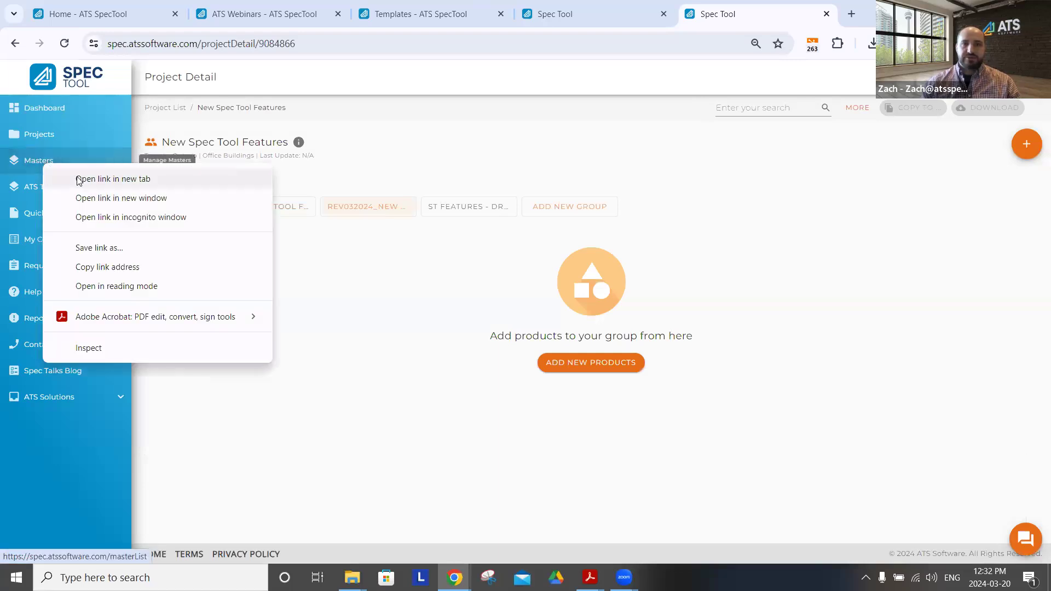
pyautogui.click(592, 14)
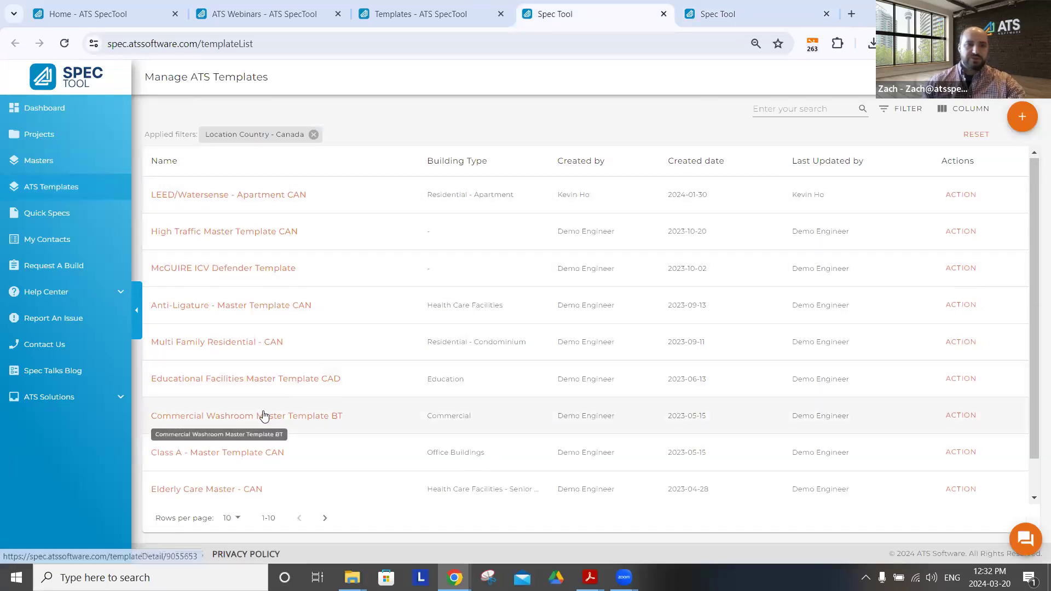
pyautogui.scroll(-1, 264, 412)
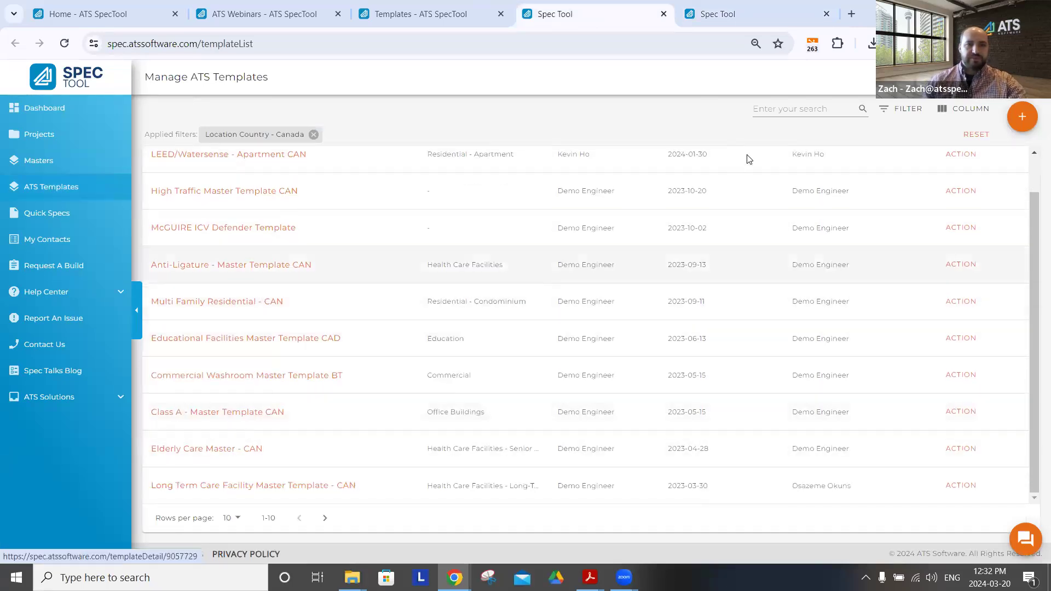
pyautogui.click(794, 112)
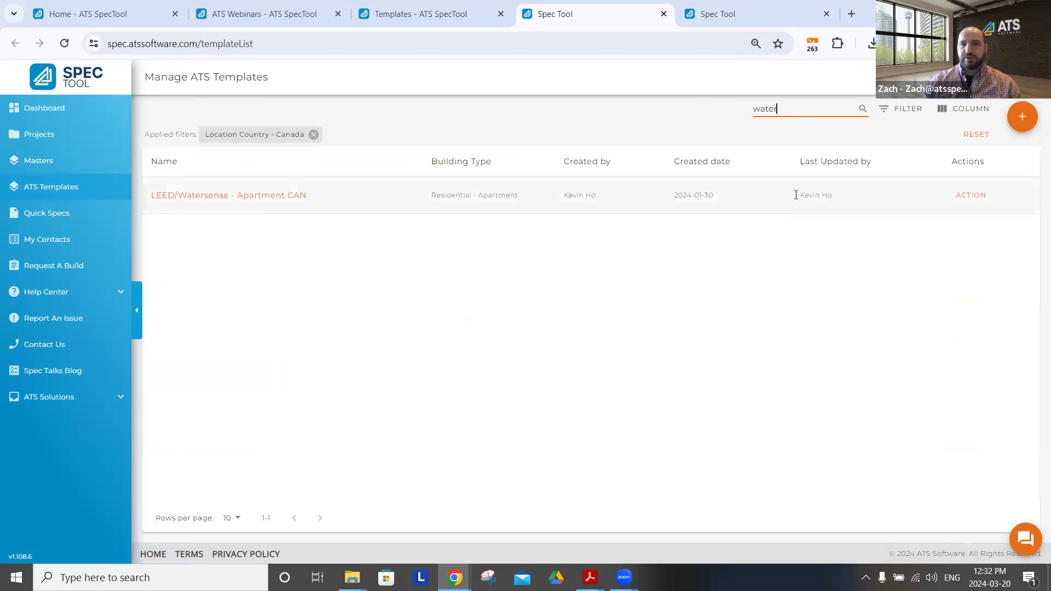
pyautogui.click(264, 196)
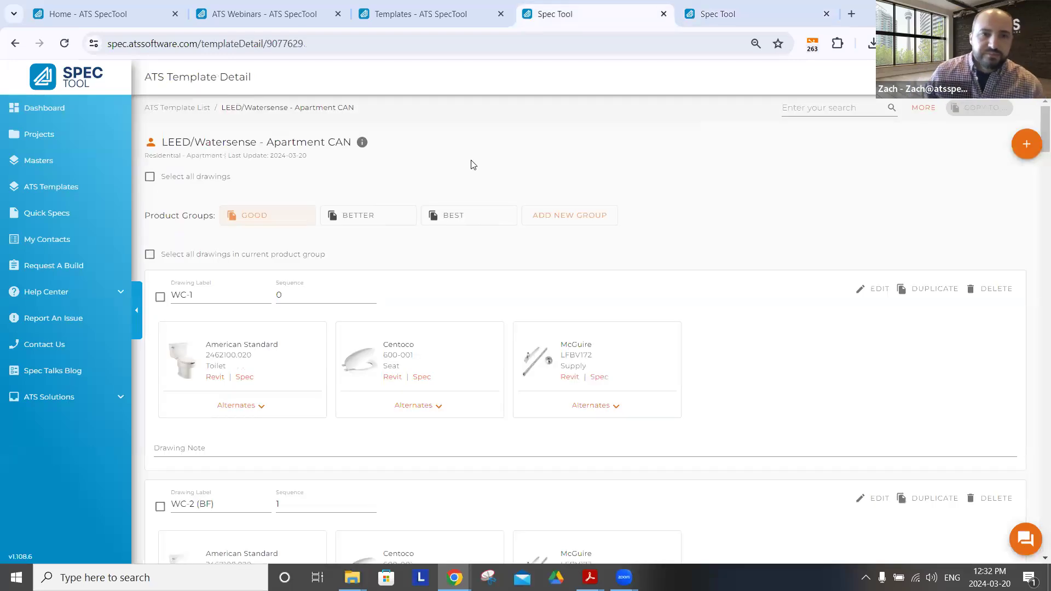
pyautogui.scroll(-9, 685, 311)
pyautogui.scroll(-5, 684, 311)
pyautogui.scroll(15, 684, 311)
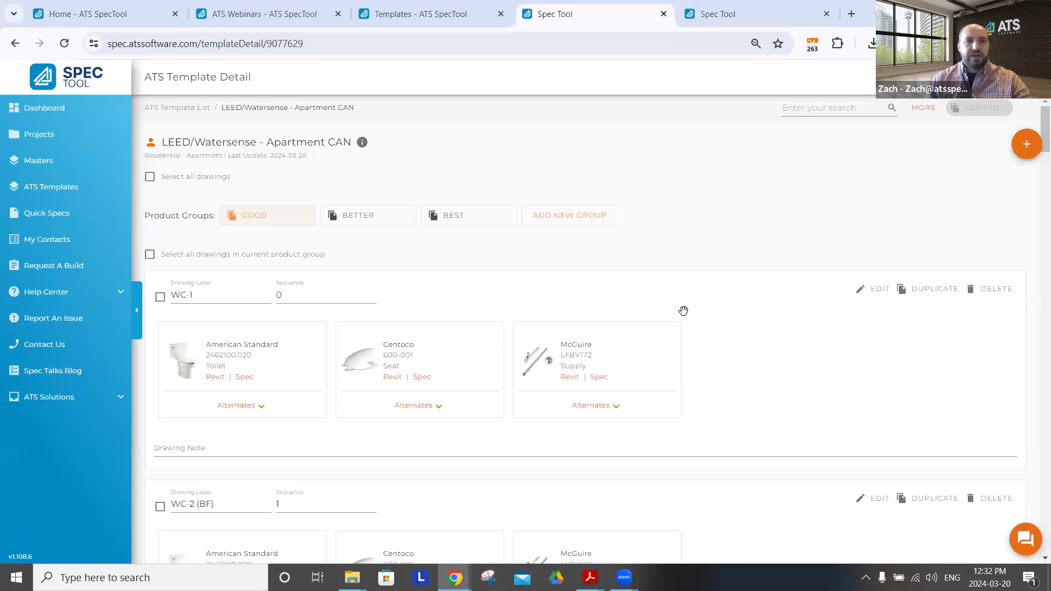
# View the list of masters and return to the ATS templates list to look through the available templates
pyautogui.click(40, 163)
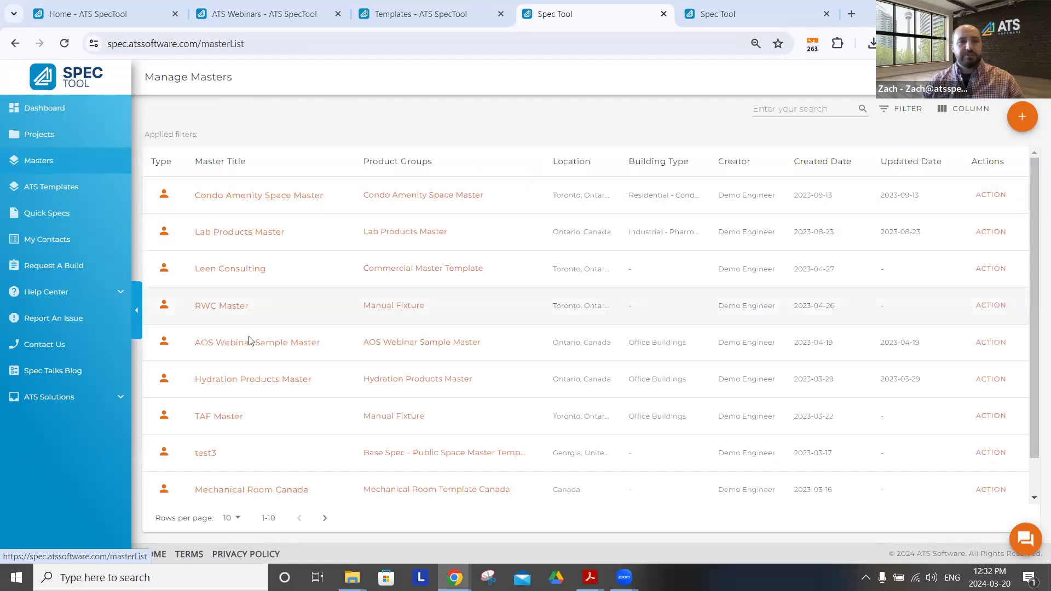
pyautogui.click(62, 191)
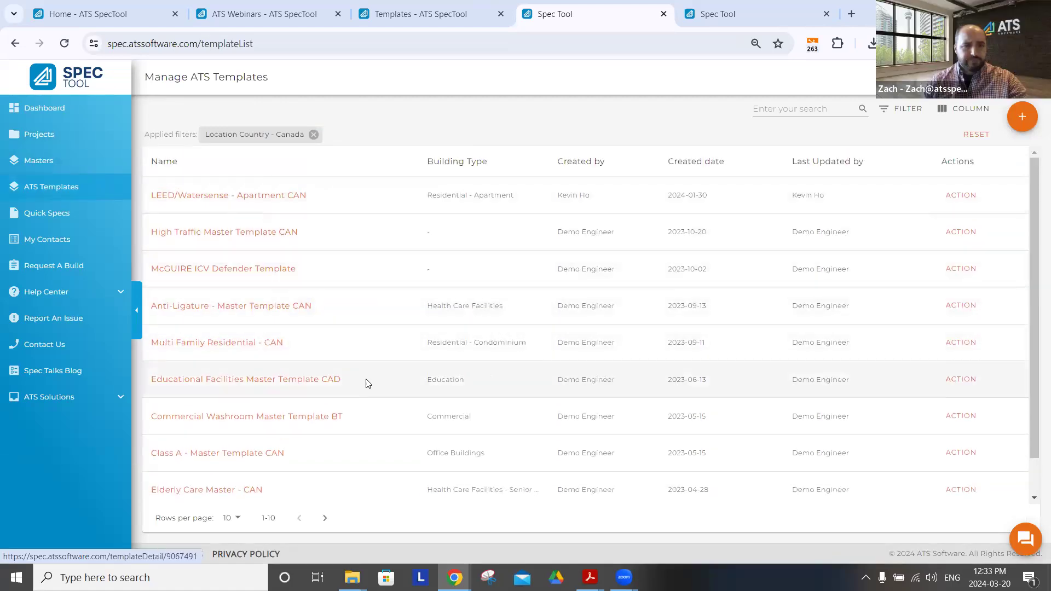
pyautogui.scroll(-1, 365, 381)
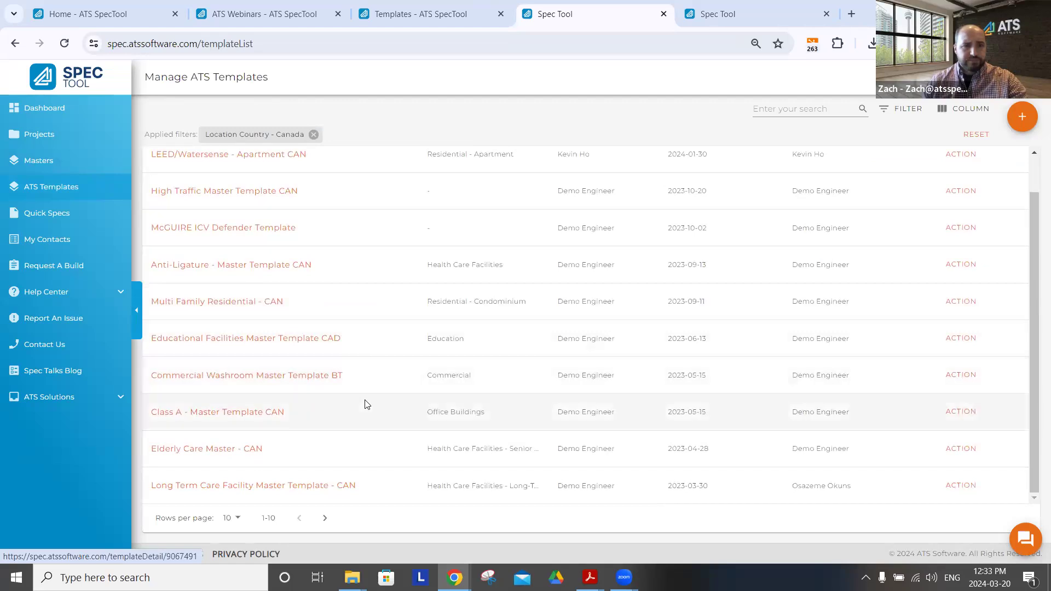
pyautogui.scroll(1, 392, 359)
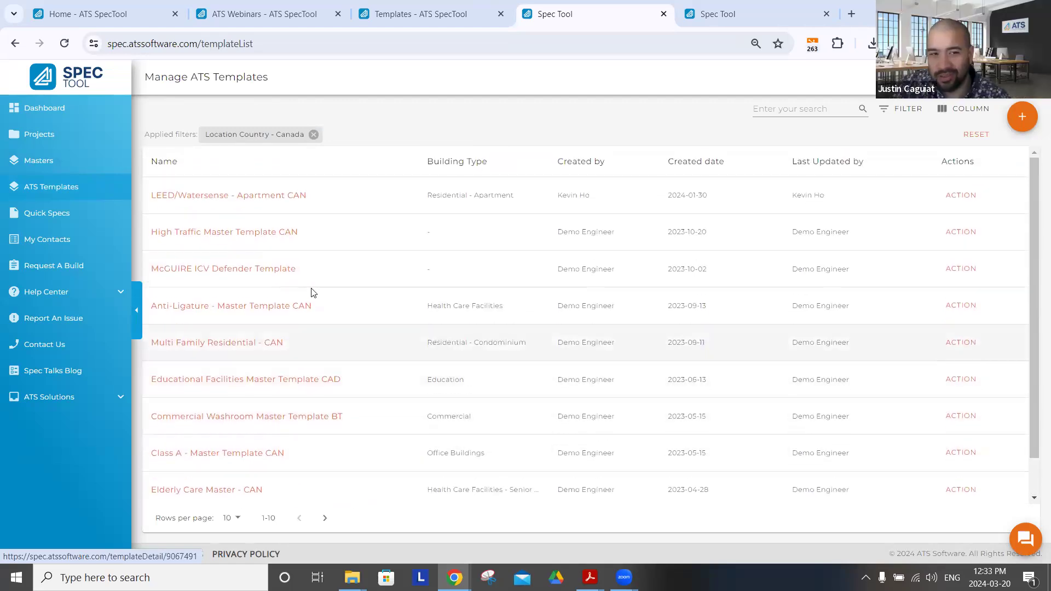
# Open the LEED/Watersense - Apartment CAN template in a new browser tab and search its drawings for WC-2
pyautogui.rightClick(198, 198)
pyautogui.click(241, 207)
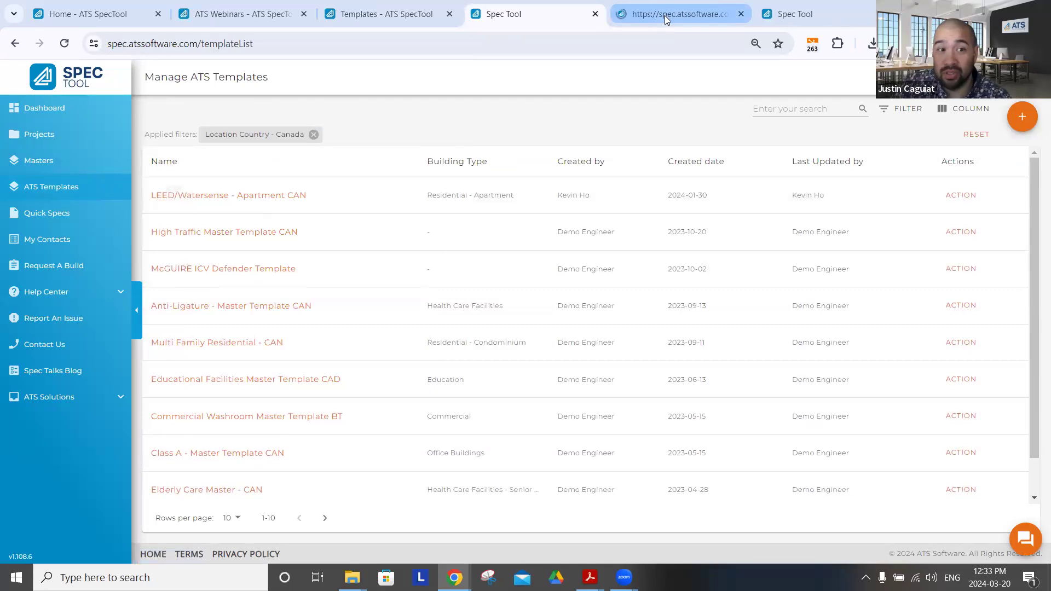
pyautogui.hotkey('ctrl', 'Tab')
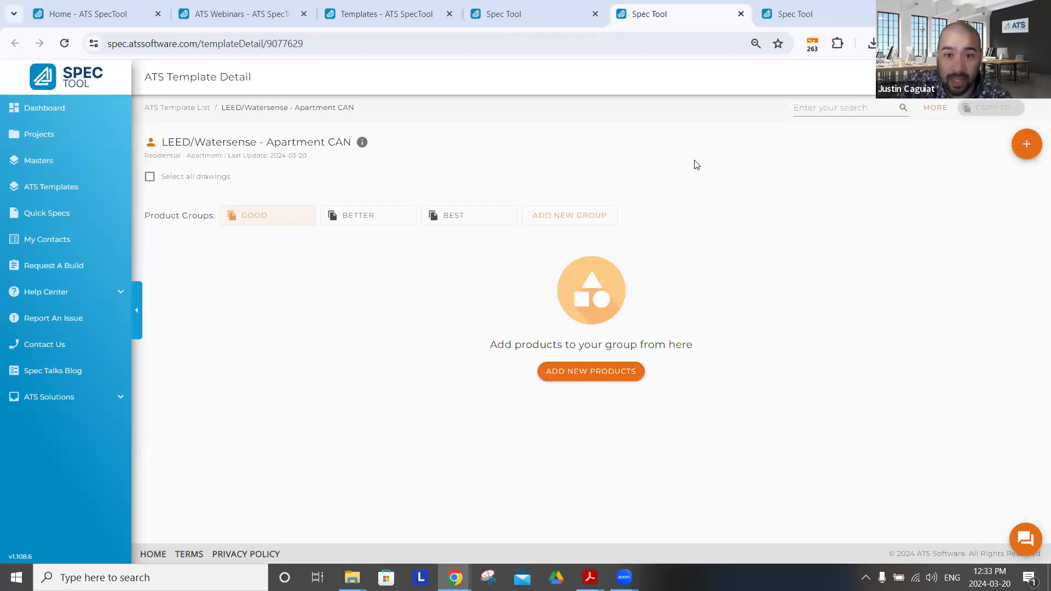
pyautogui.click(835, 108)
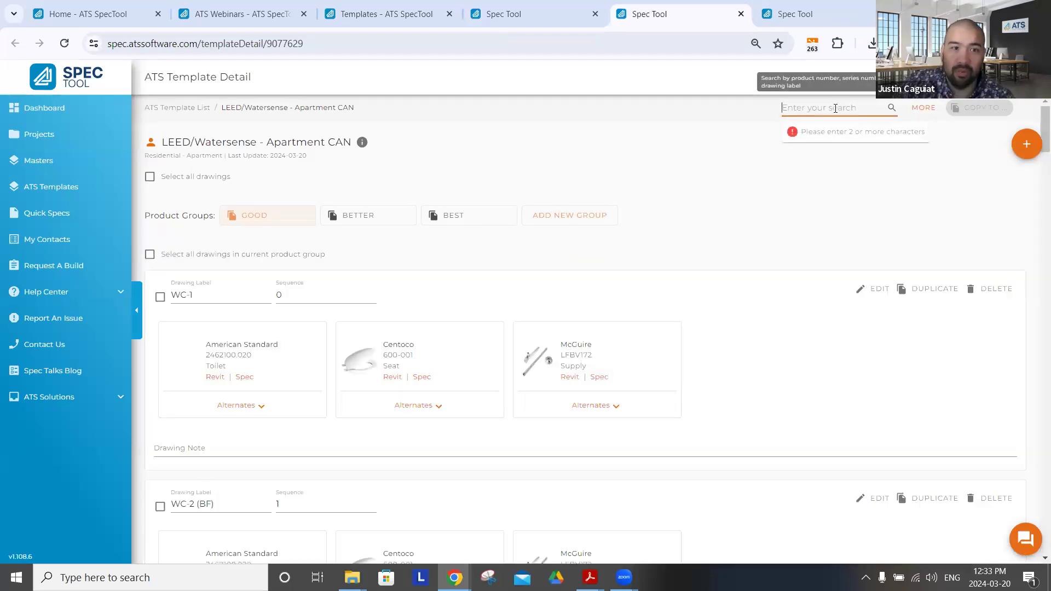
pyautogui.write('WC-2')
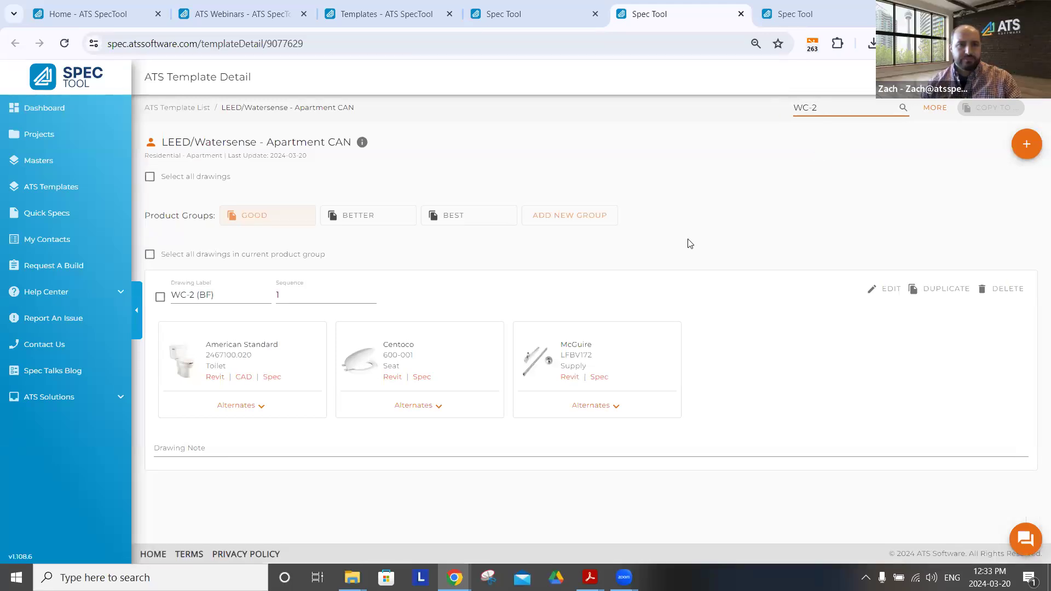
# Copy the WC-2 (BF) drawing to the REV032024_New Spec Tool Features product group of the New Spec Tool Features project
pyautogui.click(149, 256)
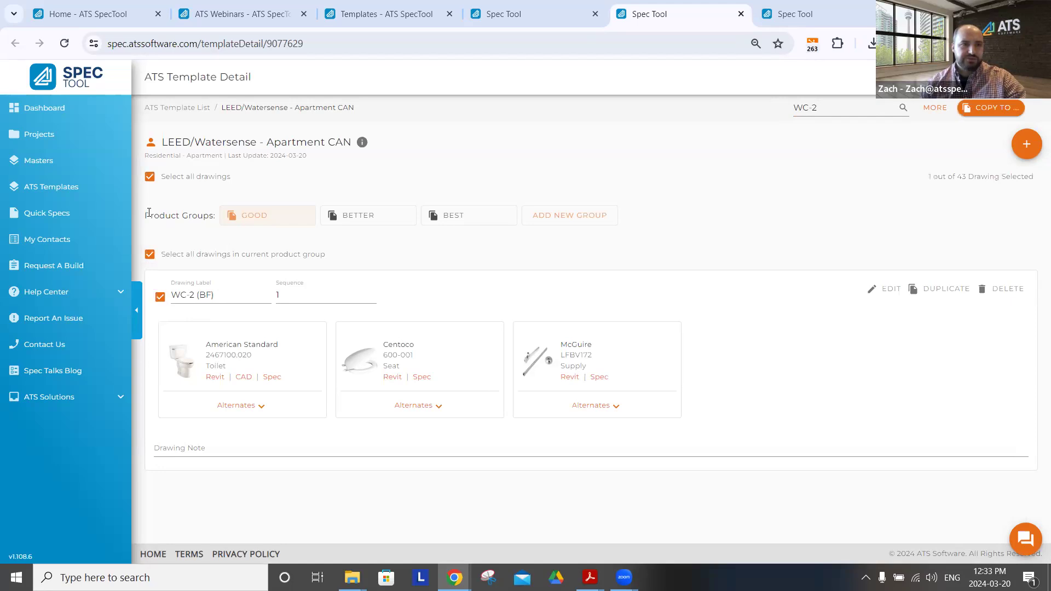
pyautogui.click(149, 177)
pyautogui.click(159, 297)
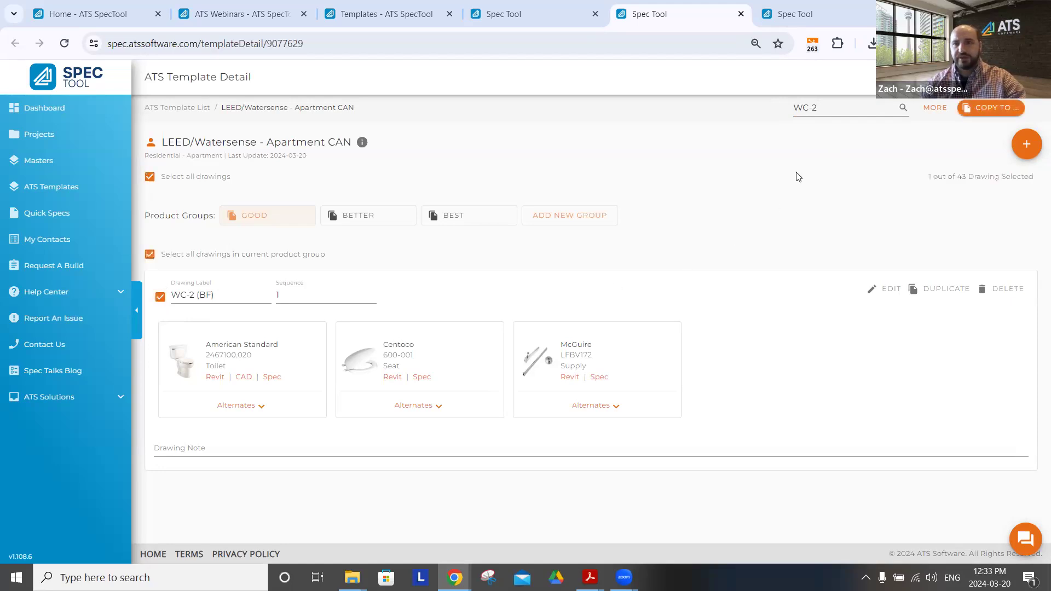
pyautogui.click(1020, 112)
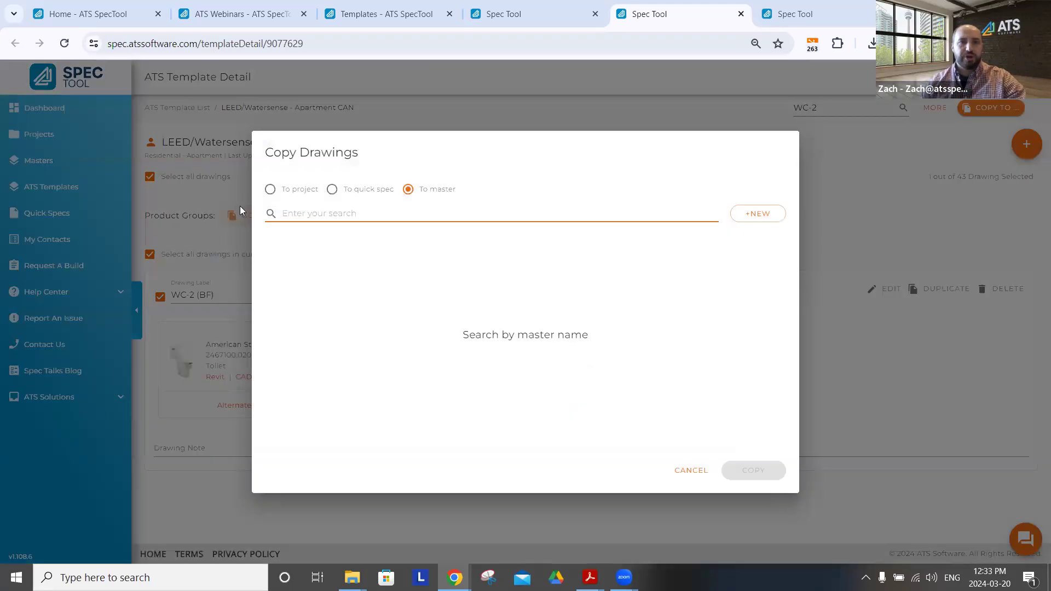
pyautogui.click(308, 190)
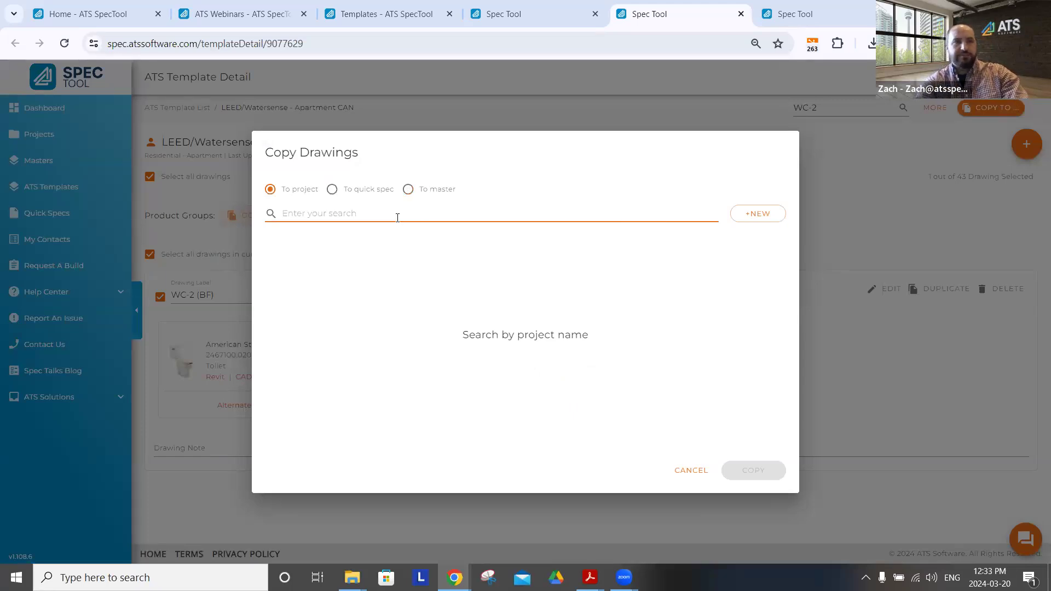
pyautogui.write('new')
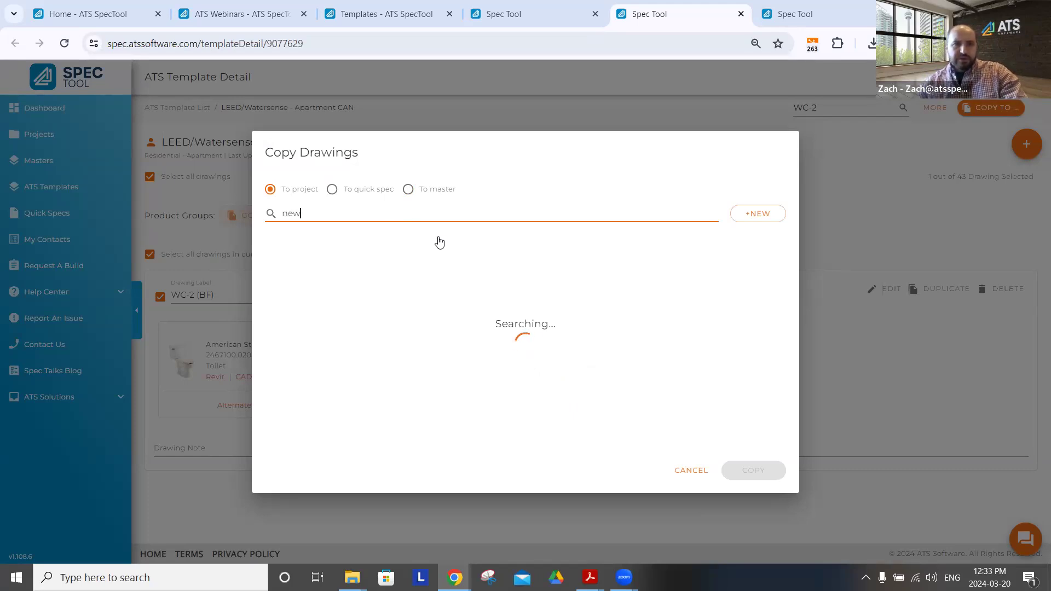
pyautogui.click(500, 249)
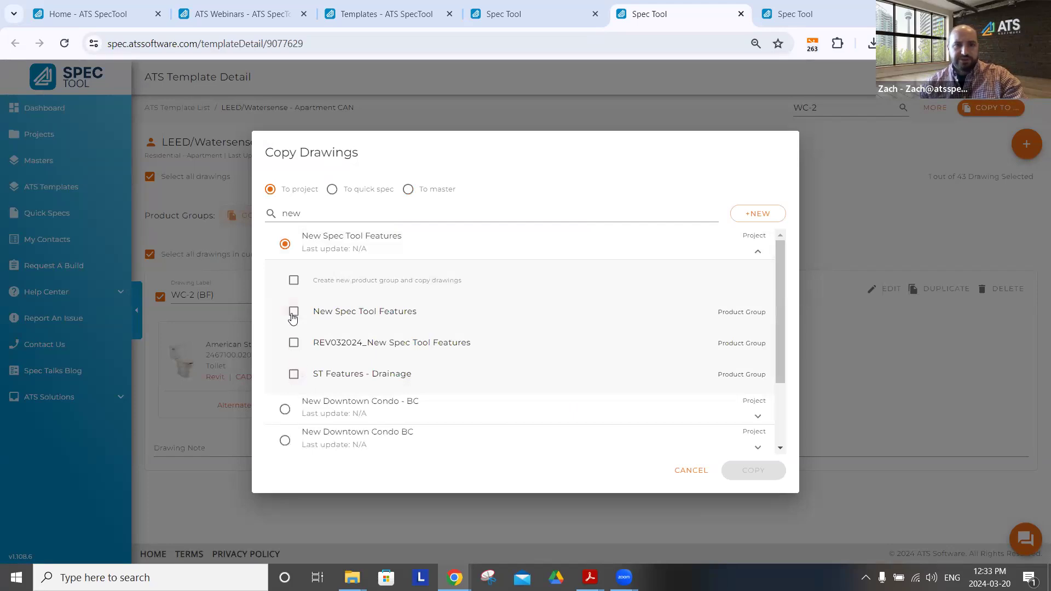
pyautogui.click(294, 343)
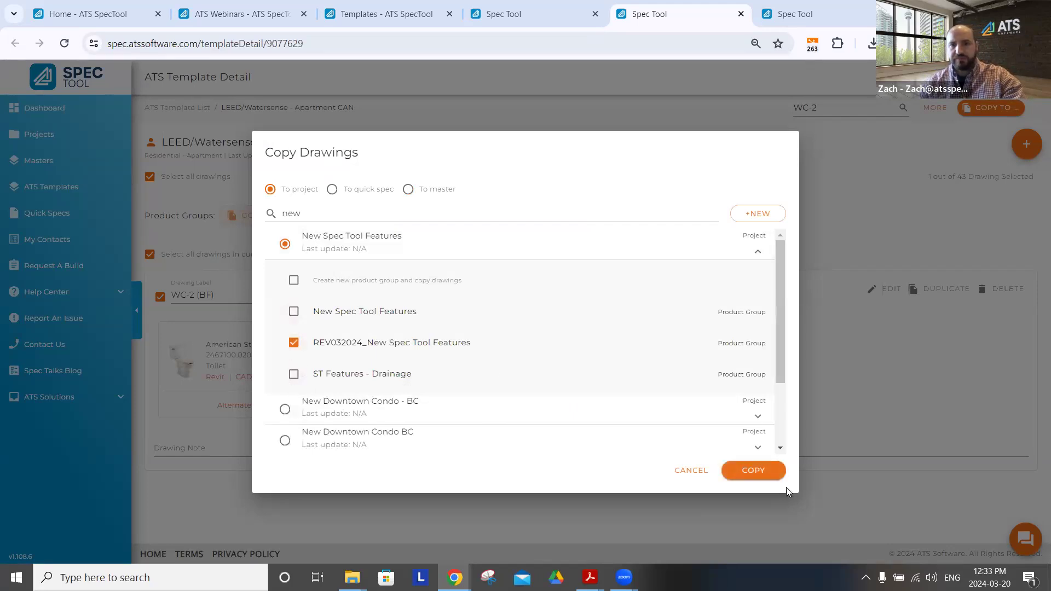
pyautogui.click(753, 472)
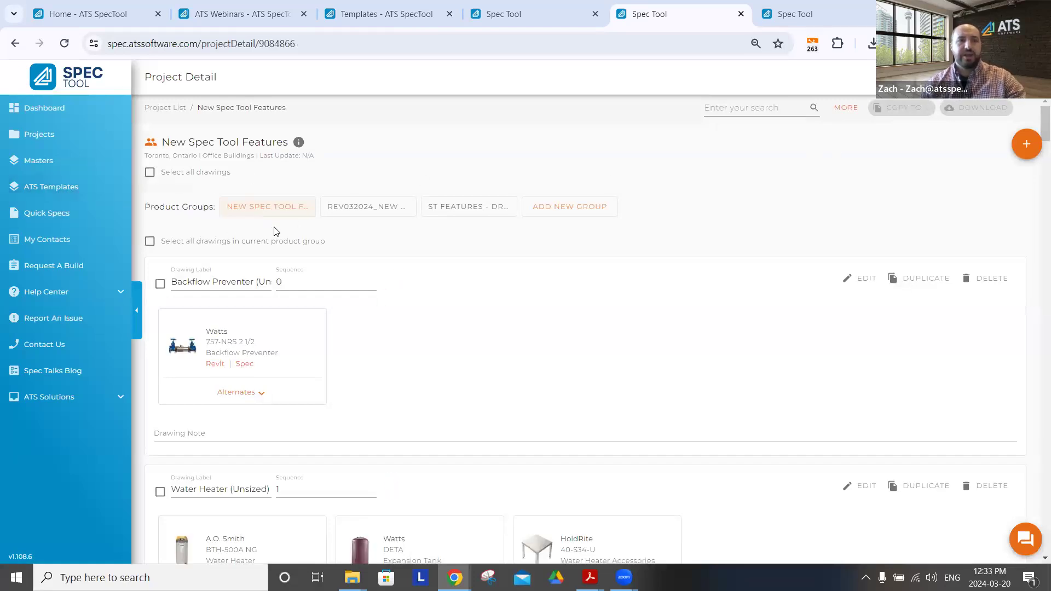
# Open the REV032024_New Spec Tool Features product group and list the ATS templates available for adding drawings to it
pyautogui.click(342, 209)
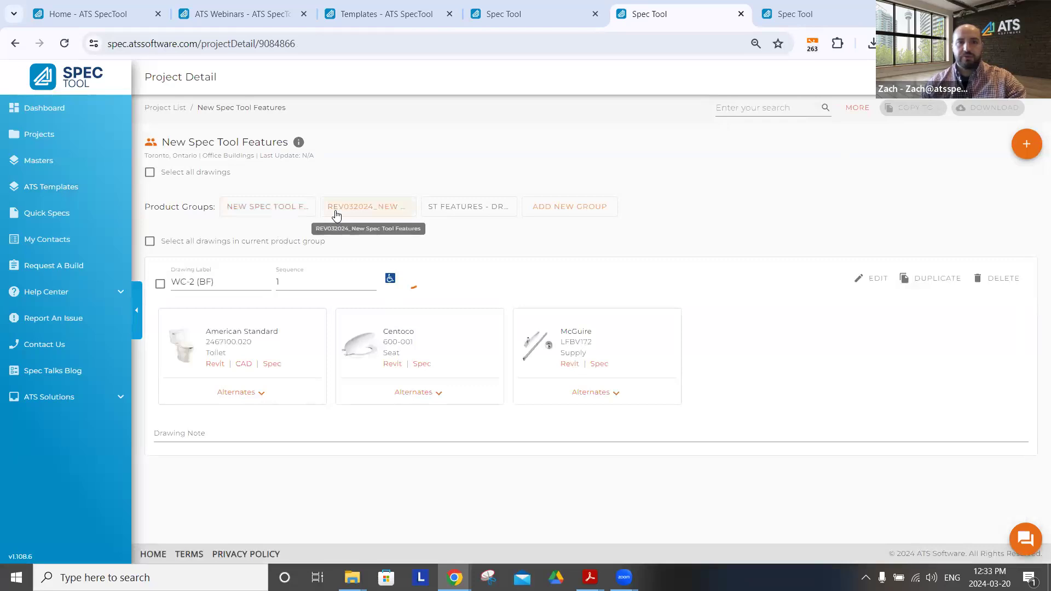
pyautogui.moveTo(458, 215)
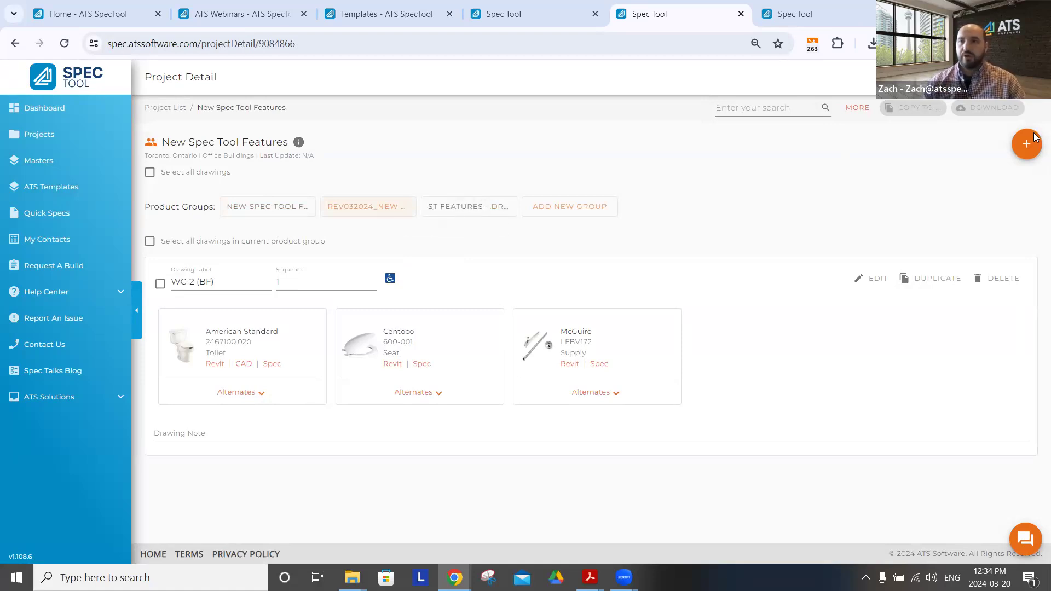
pyautogui.moveTo(1027, 145)
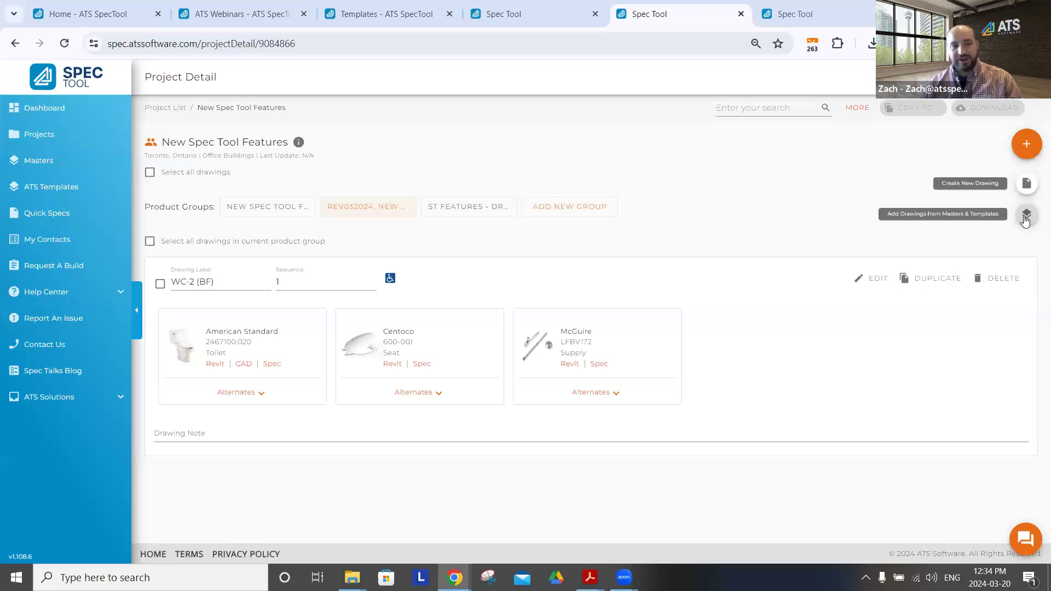
pyautogui.click(1026, 216)
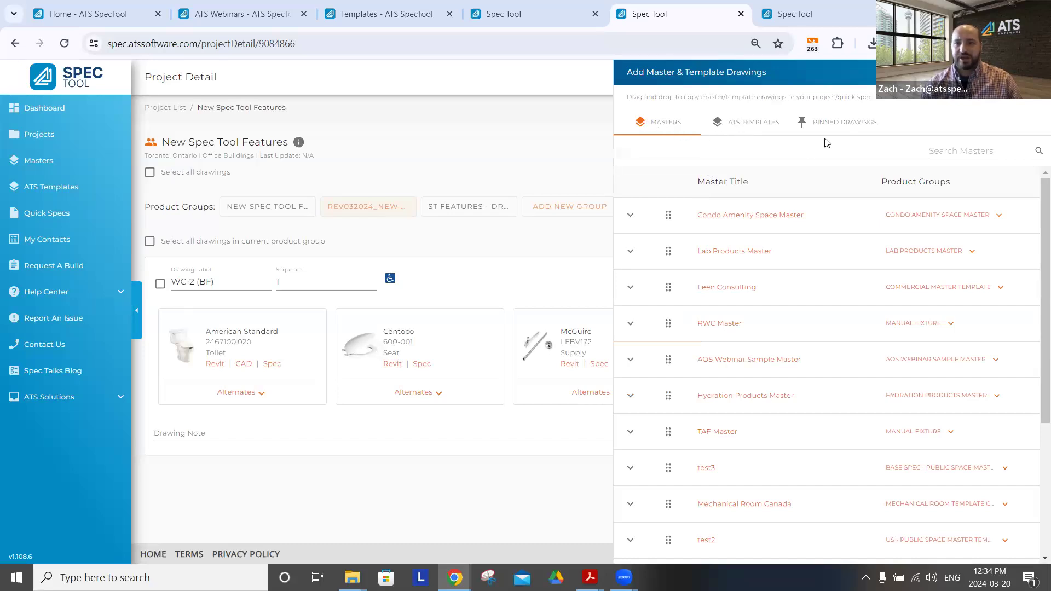
pyautogui.click(742, 126)
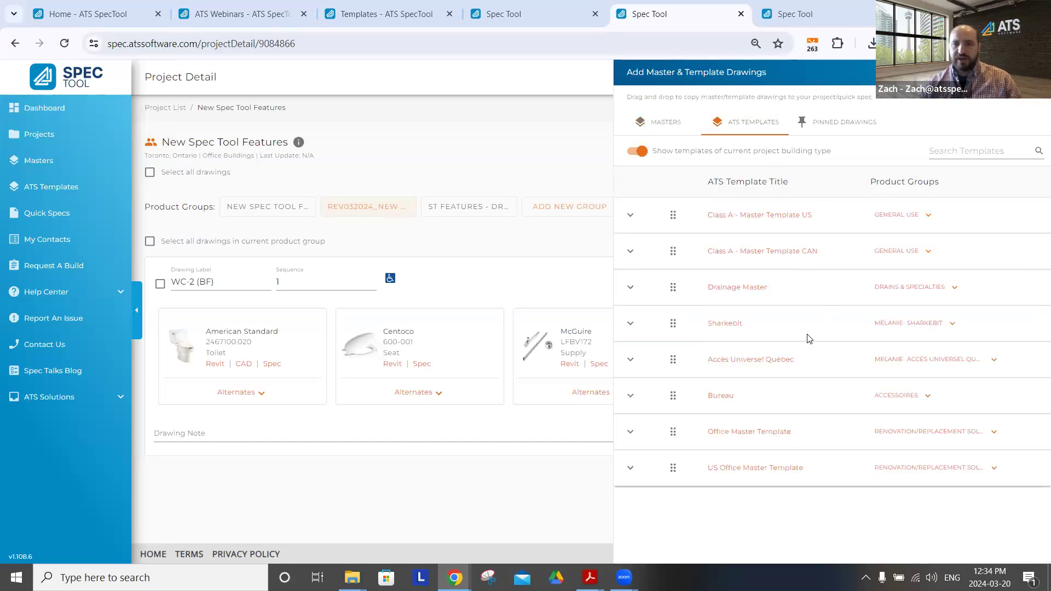
# Expand the Office Master Template, choose its Prestige (Hardwired Fixtures) group and copy the whole group into the project's product group
pyautogui.click(631, 434)
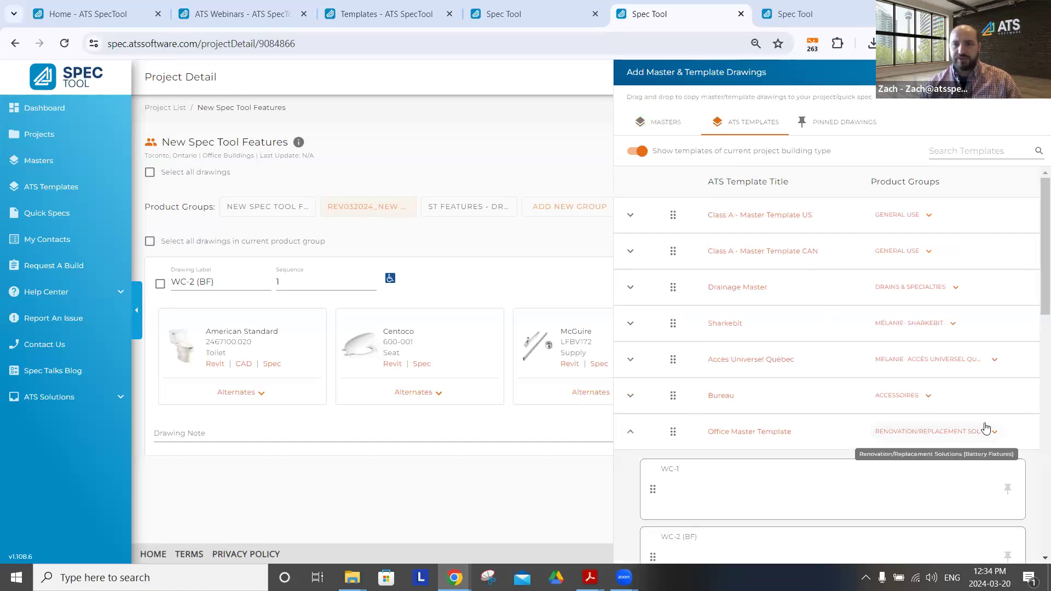
pyautogui.scroll(-3, 972, 312)
pyautogui.click(995, 296)
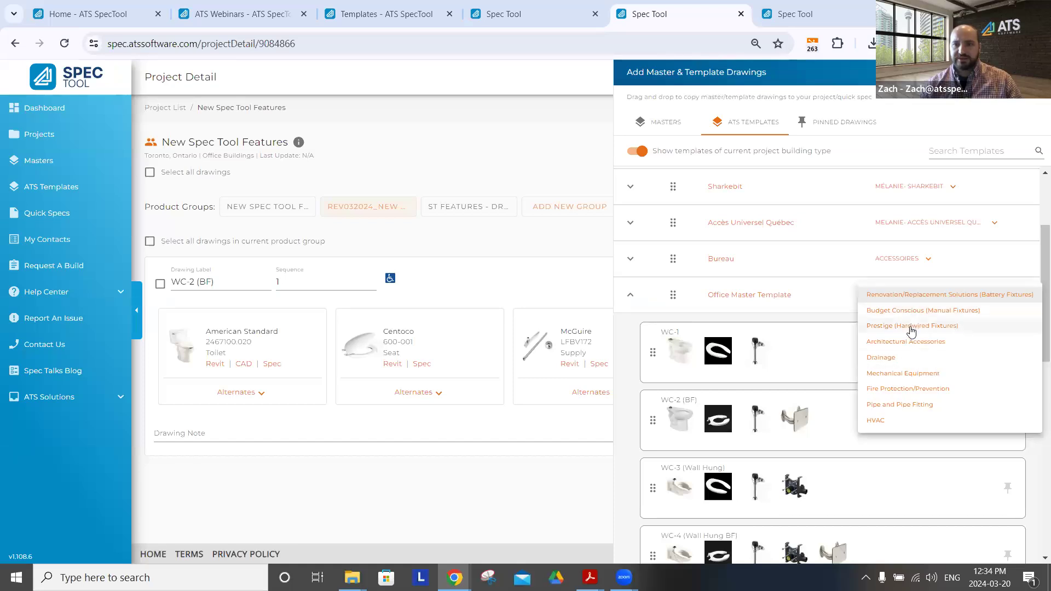
pyautogui.click(912, 329)
pyautogui.scroll(-10, 830, 404)
pyautogui.scroll(3, 688, 345)
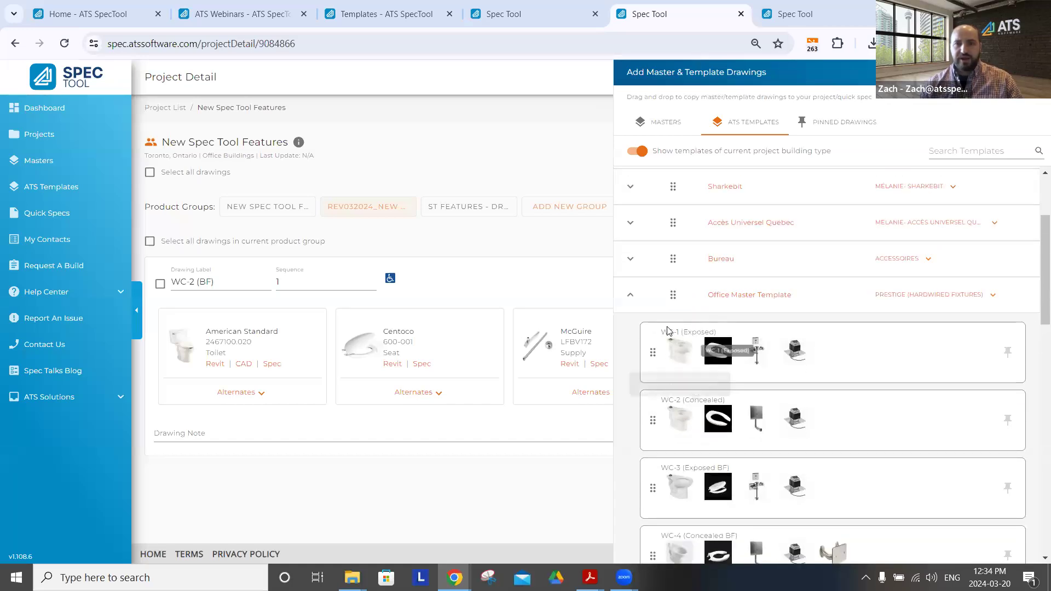
pyautogui.moveTo(674, 294); pyautogui.dragTo(320, 284)
# Copy the single WC-1 (Exposed) drawing from the Office Master Template into the project's product group
pyautogui.scroll(-10, 882, 395)
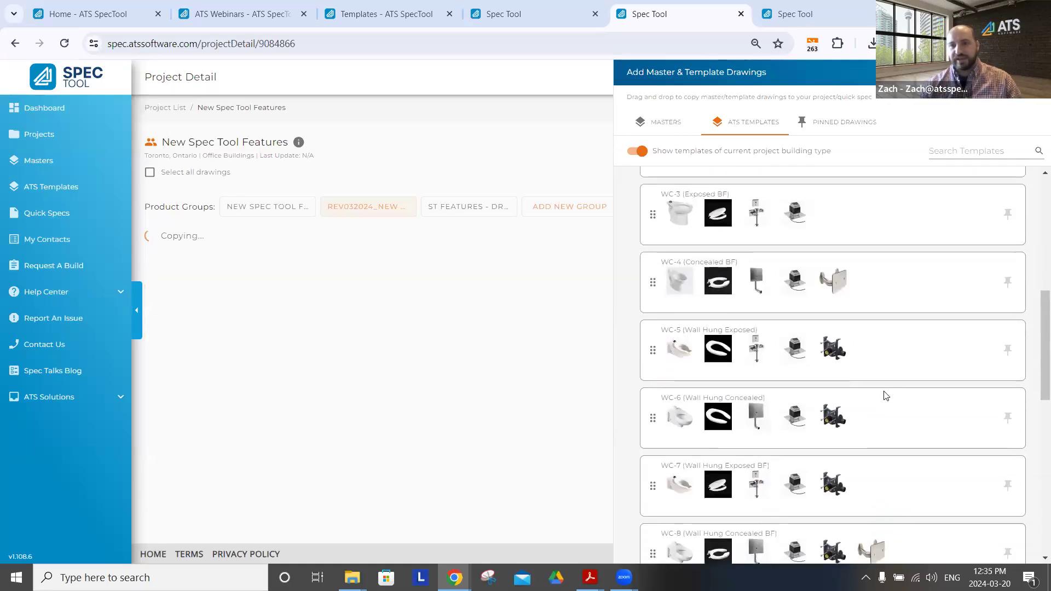
pyautogui.scroll(-5, 884, 394)
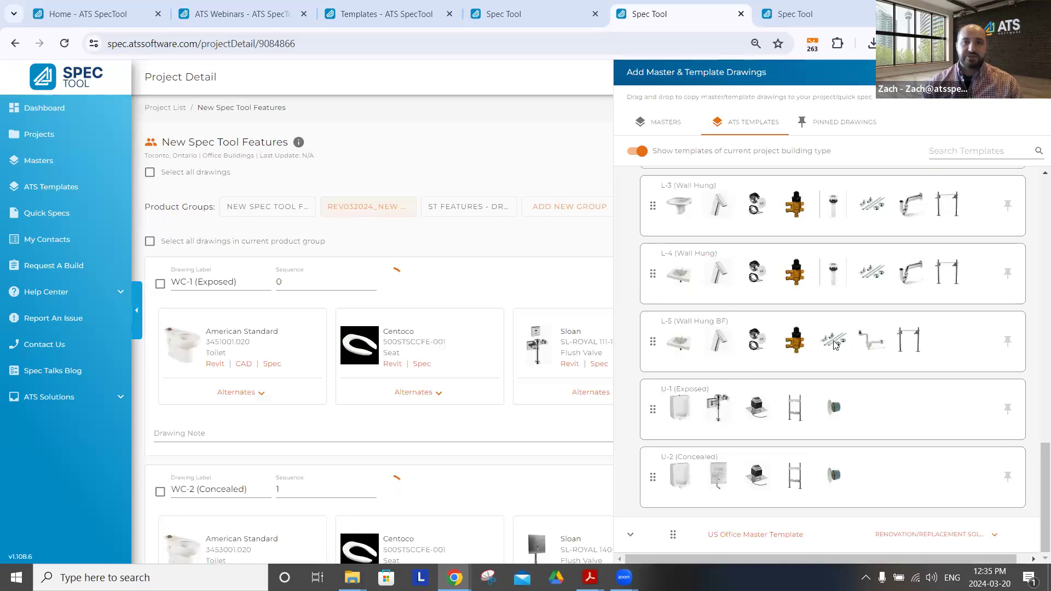
pyautogui.scroll(3, 870, 335)
pyautogui.scroll(10, 870, 335)
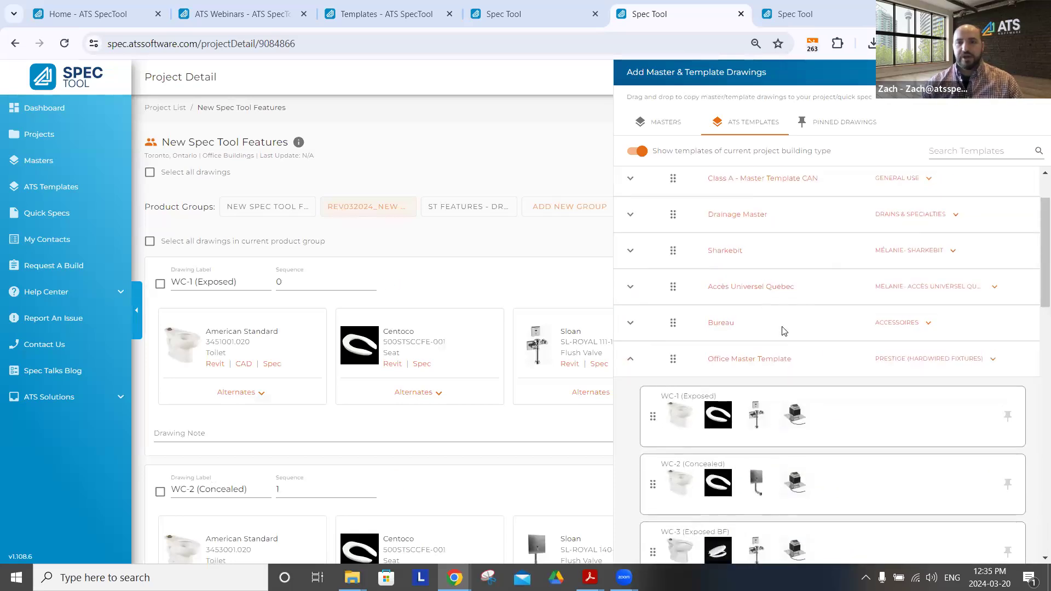
pyautogui.moveTo(615, 410); pyautogui.dragTo(361, 295)
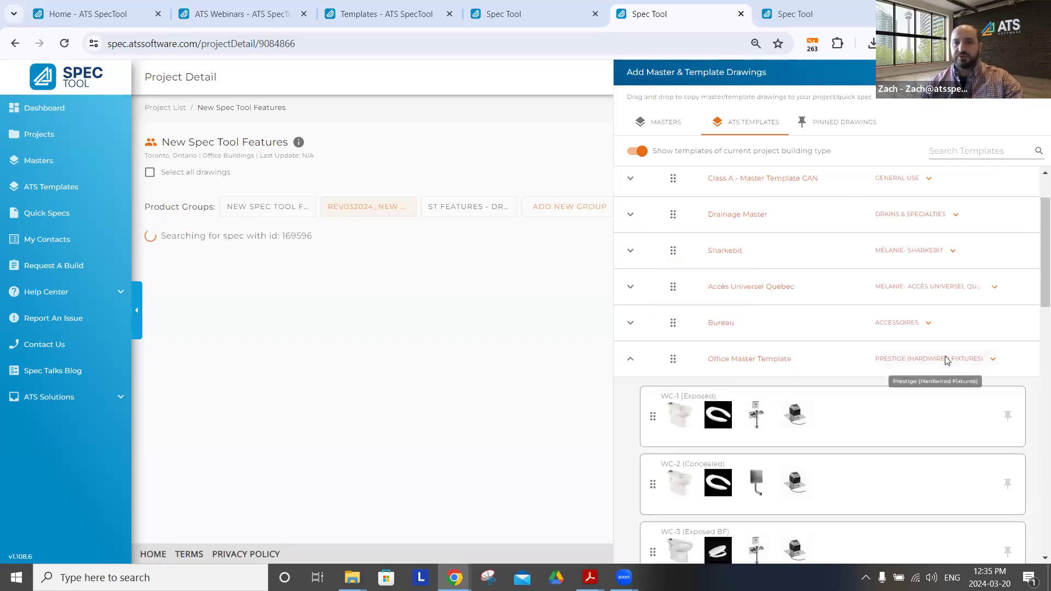
# Pin the WC-2 (Concealed) and WC-4 (Concealed BF) drawings of the Office Master Template
pyautogui.scroll(-3, 942, 361)
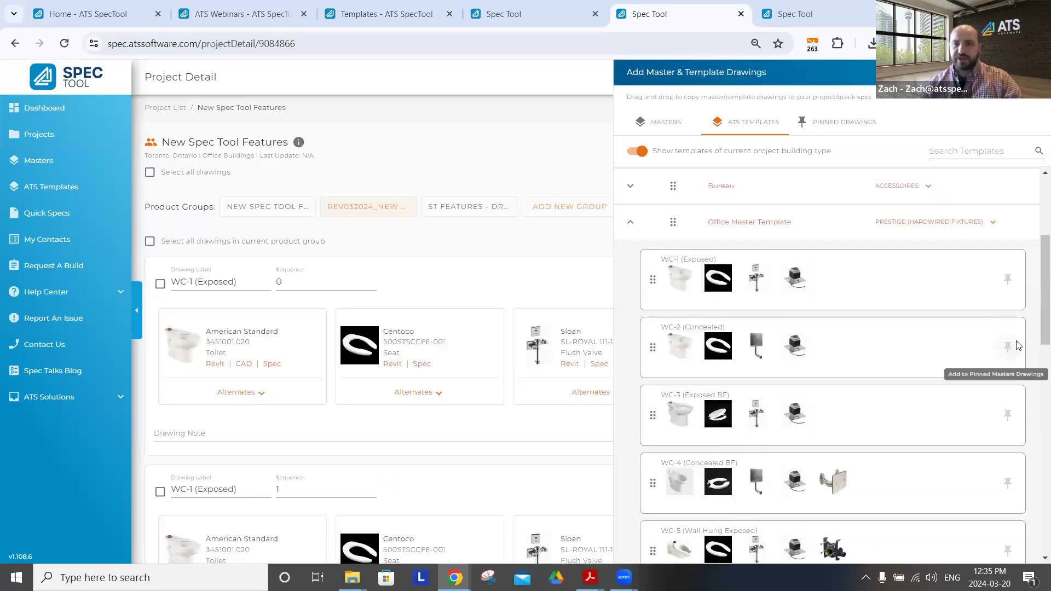
pyautogui.click(1011, 352)
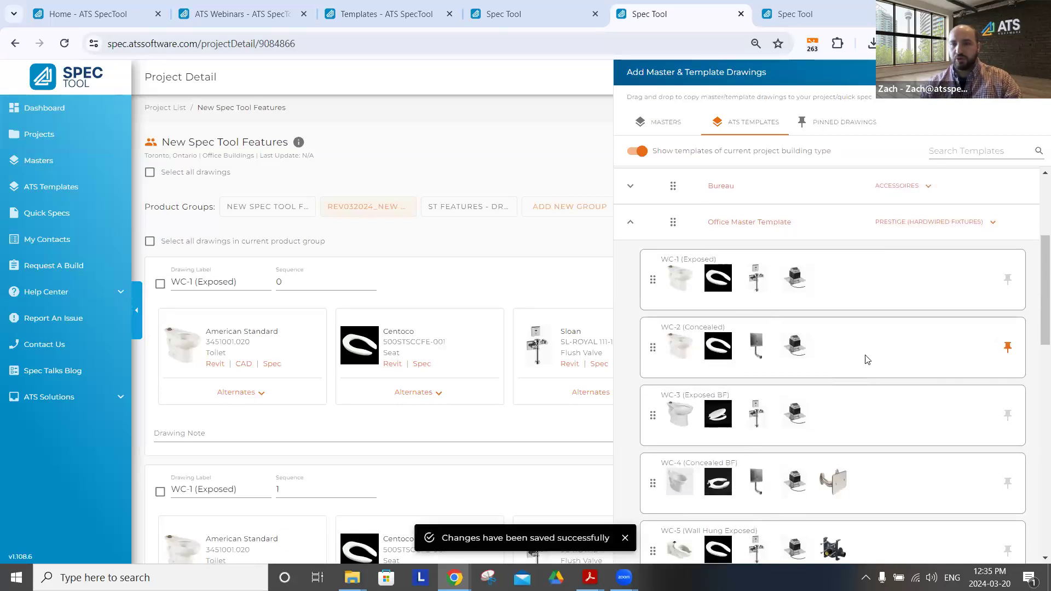
pyautogui.scroll(-2, 927, 376)
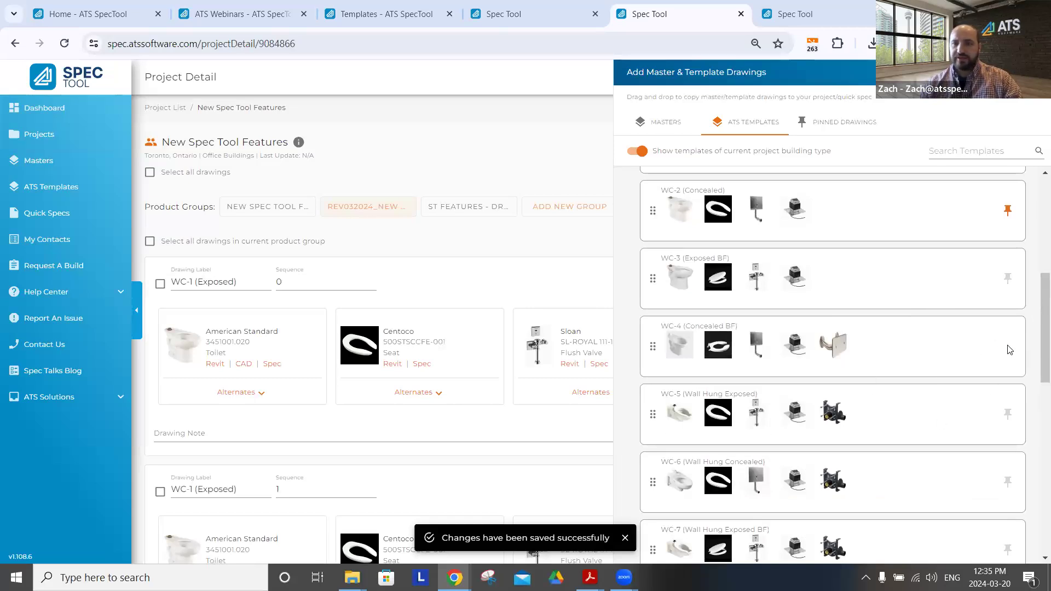
# Copy the Pipe and Pipe Fitting and Emergency Eyewash drawings from the pinned drawings into the product group
pyautogui.click(840, 123)
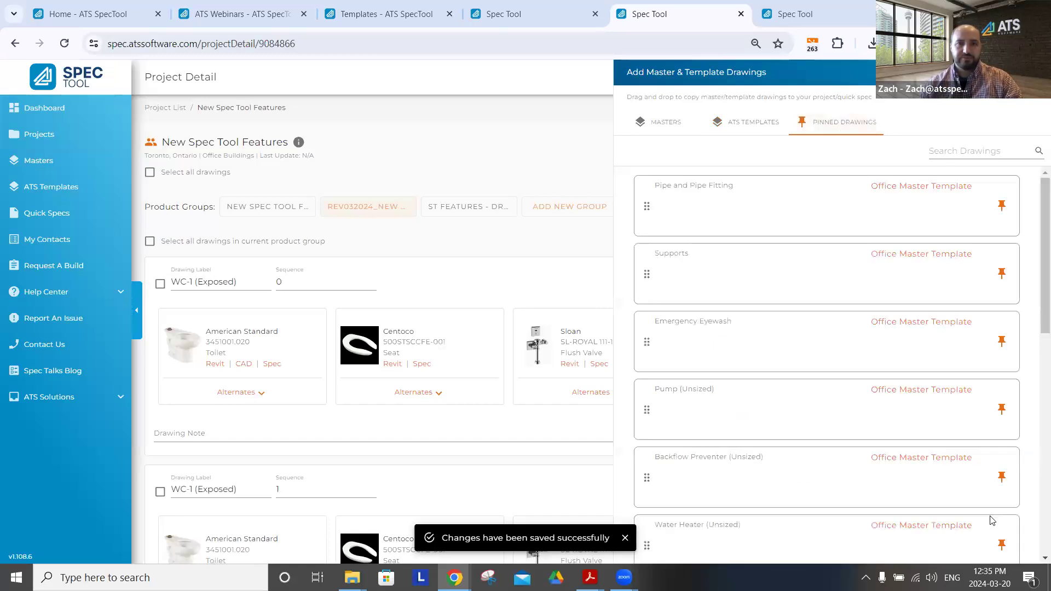
pyautogui.scroll(-5, 815, 334)
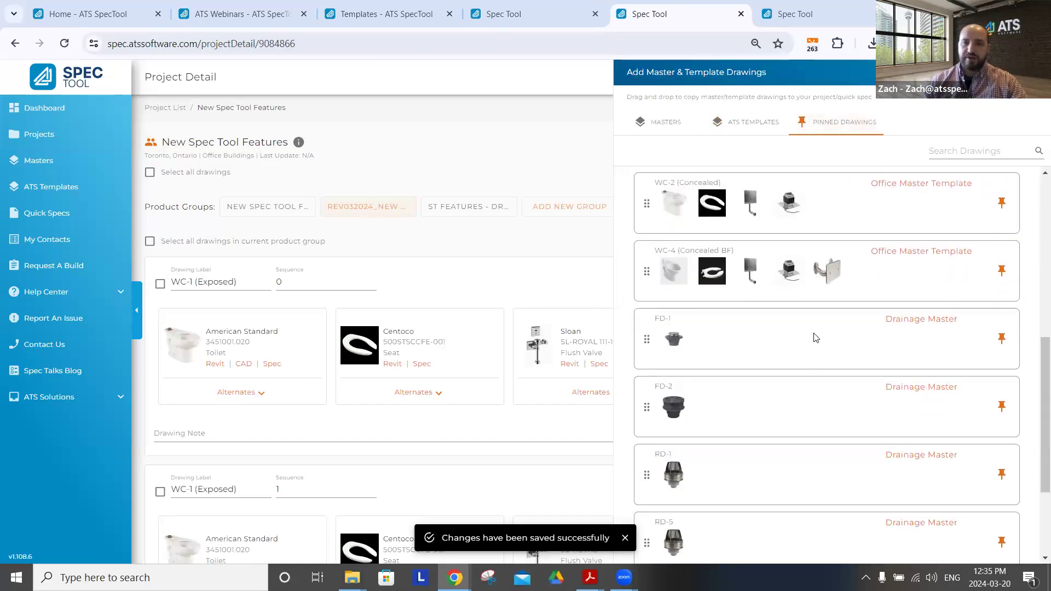
pyautogui.scroll(5, 811, 339)
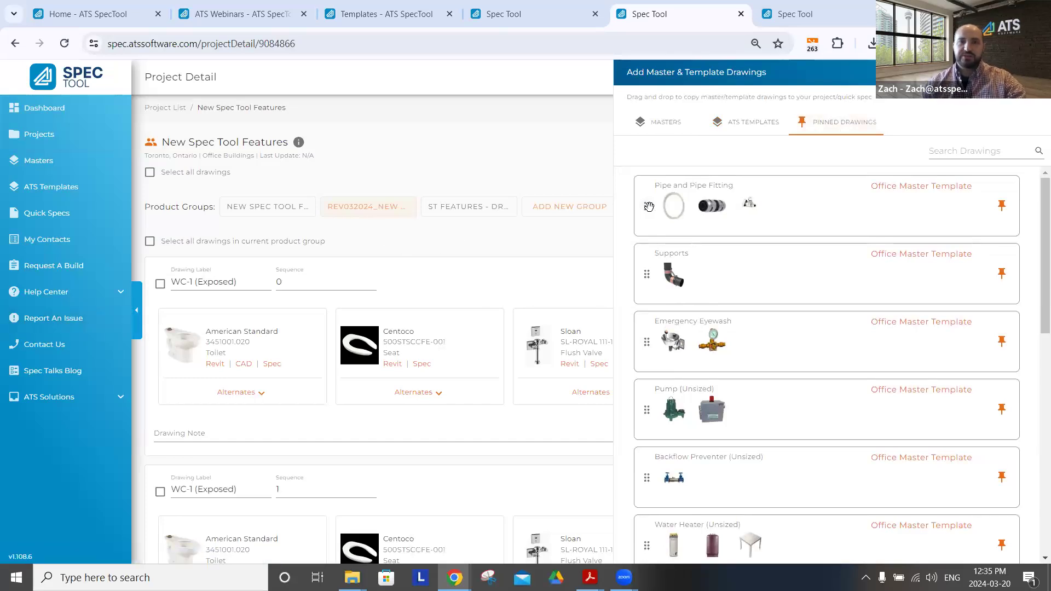
pyautogui.moveTo(645, 206); pyautogui.dragTo(160, 277)
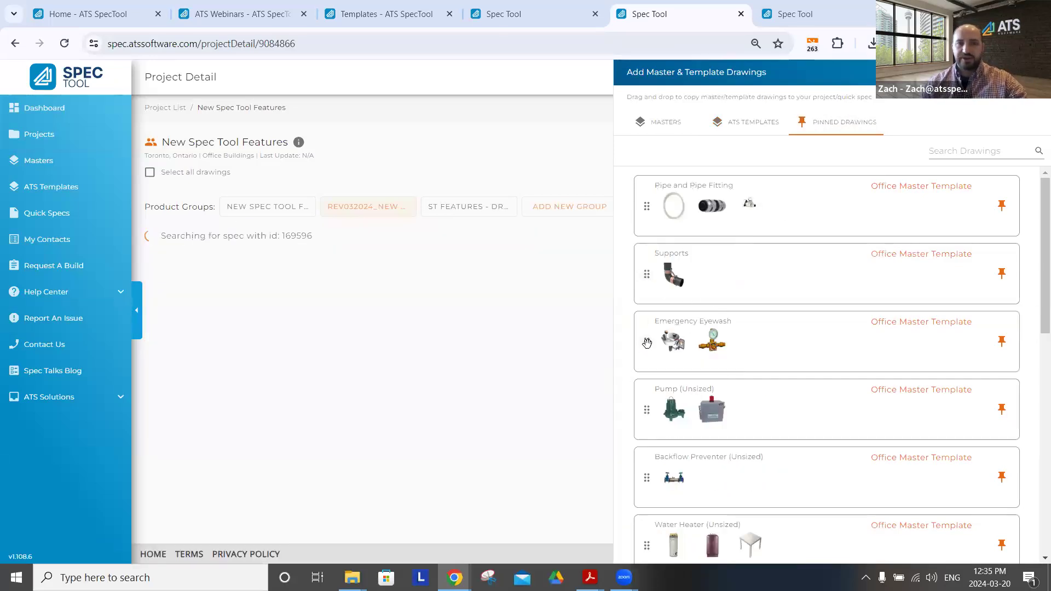
pyautogui.moveTo(647, 343)
pyautogui.mouseDown()
pyautogui.moveTo(558, 319)
pyautogui.moveTo(165, 285)
pyautogui.mouseUp()
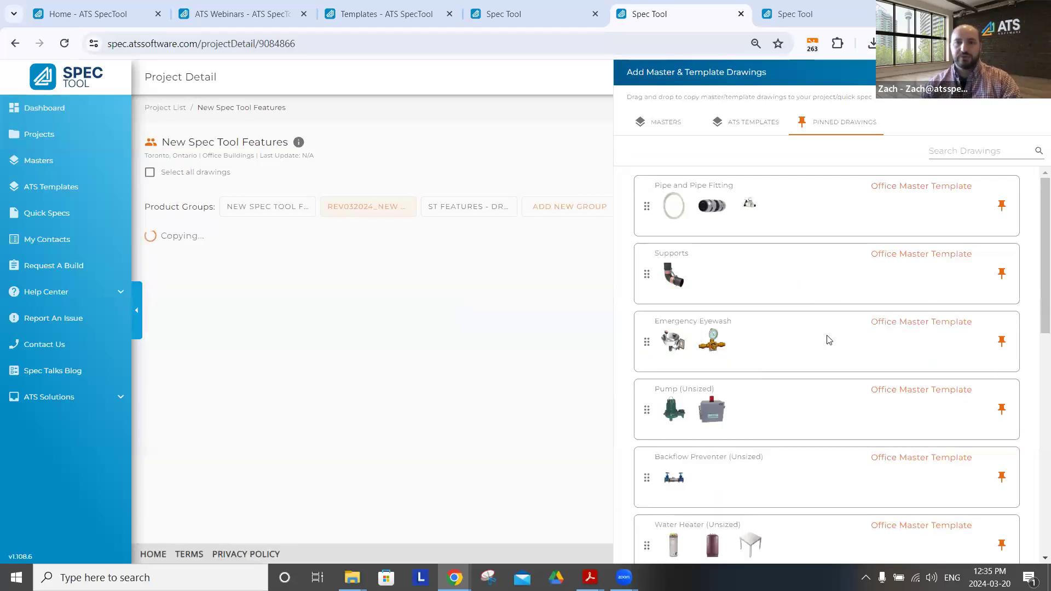
# Copy the pinned Water Heater (Unsized) drawing into the product group
pyautogui.scroll(-5, 826, 338)
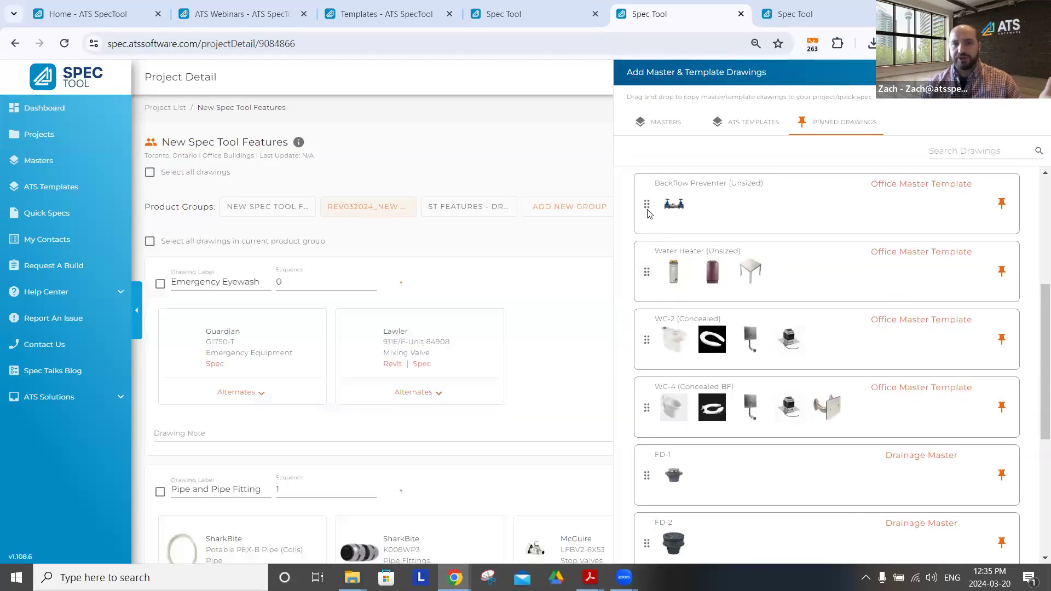
pyautogui.scroll(1, 651, 307)
pyautogui.moveTo(647, 340)
pyautogui.mouseDown()
pyautogui.moveTo(352, 301)
pyautogui.moveTo(458, 298)
pyautogui.mouseUp()
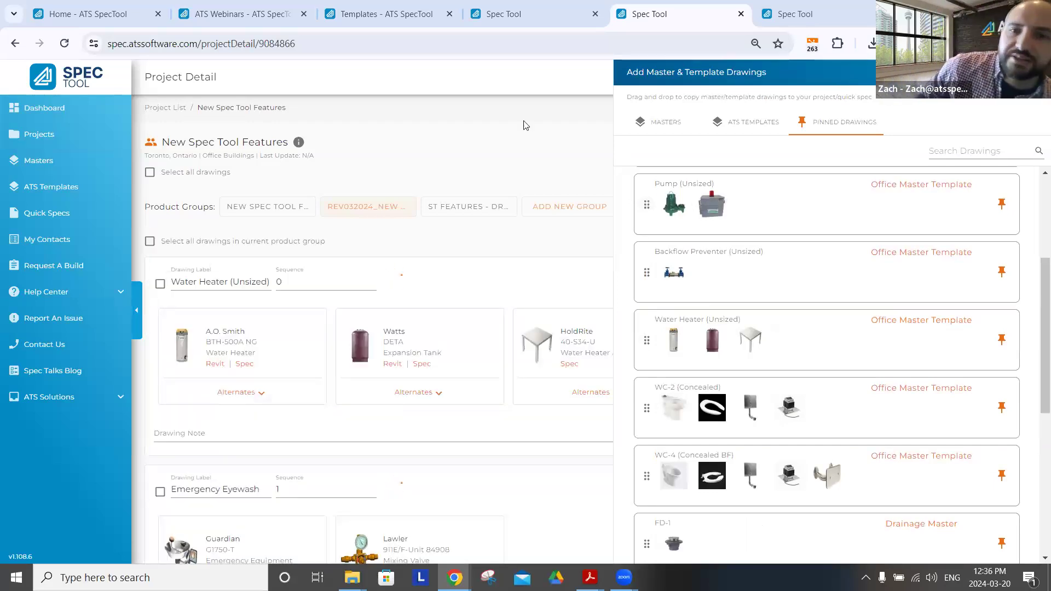
# Include ATS templates of all building types and search them for "drain"
pyautogui.click(660, 131)
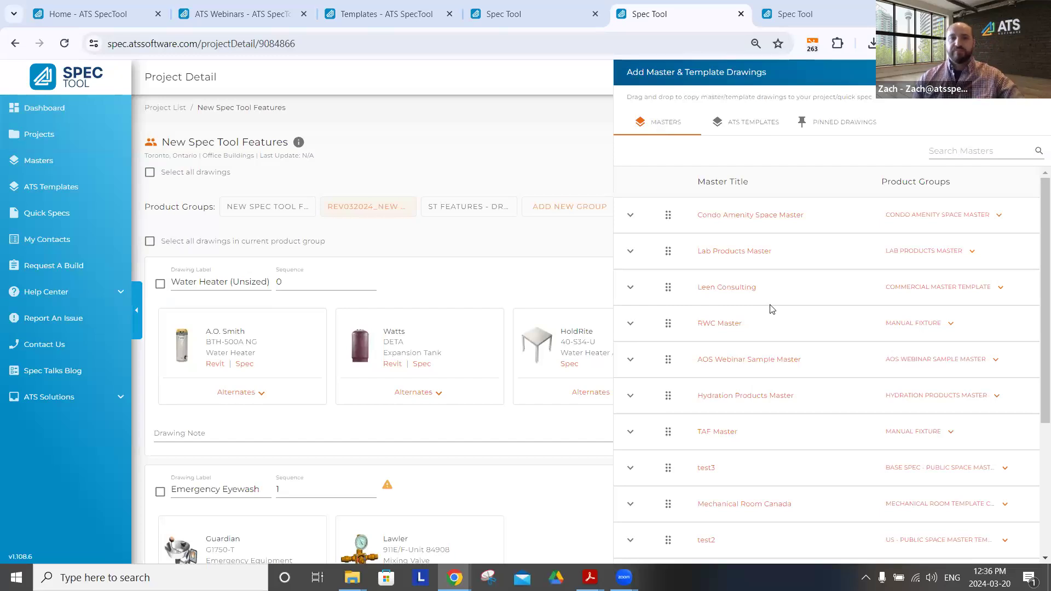
pyautogui.click(744, 125)
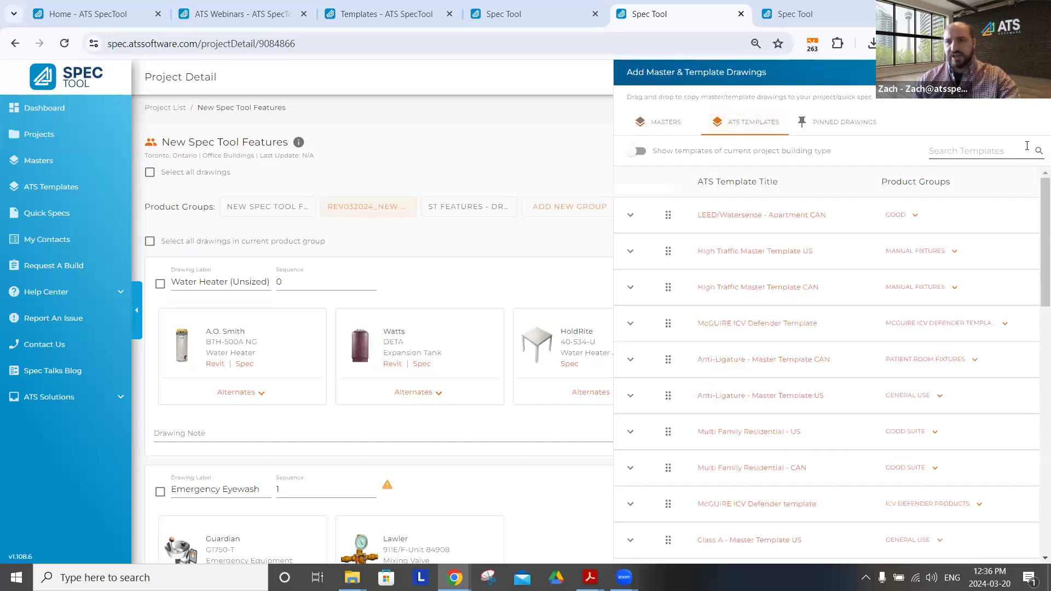
pyautogui.click(969, 155)
pyautogui.write('dra')
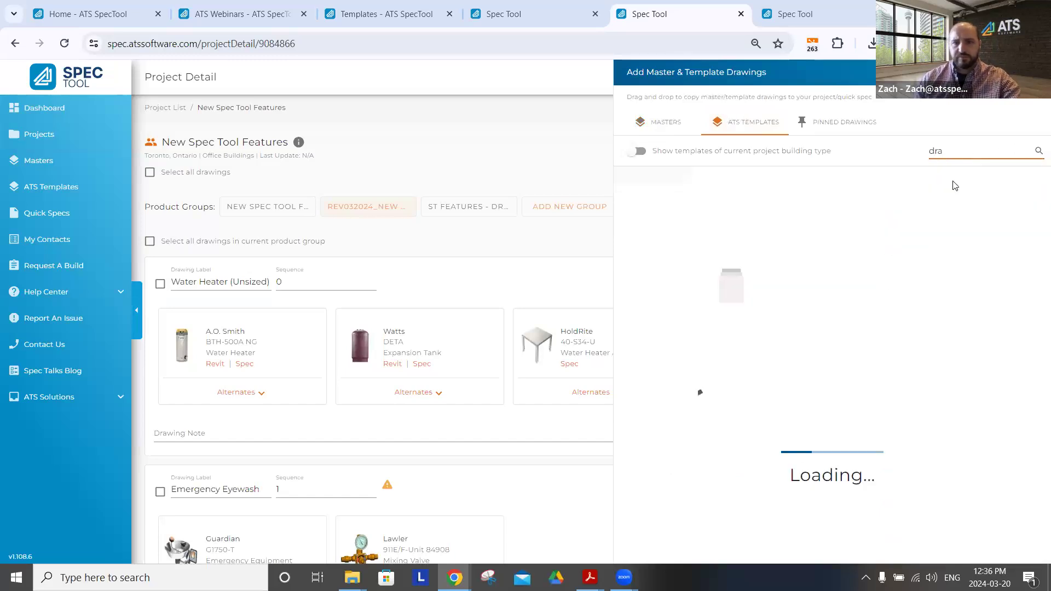
pyautogui.write('in')
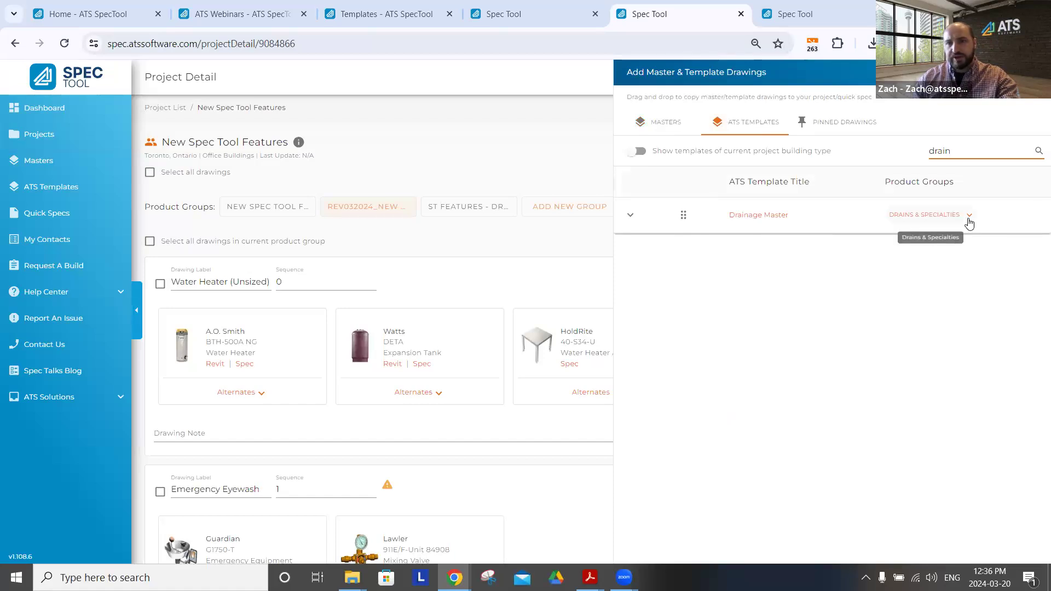
# Search the masters for "drain", view the product groups of Drainage Master and close the master and template drawings panel
pyautogui.click(663, 126)
pyautogui.click(958, 154)
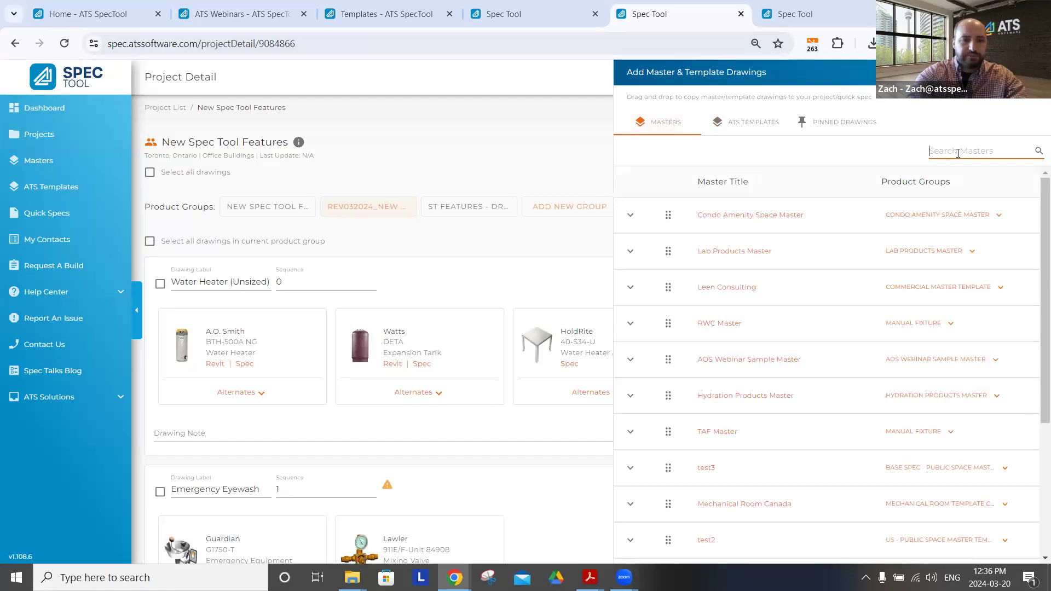
pyautogui.write('drain')
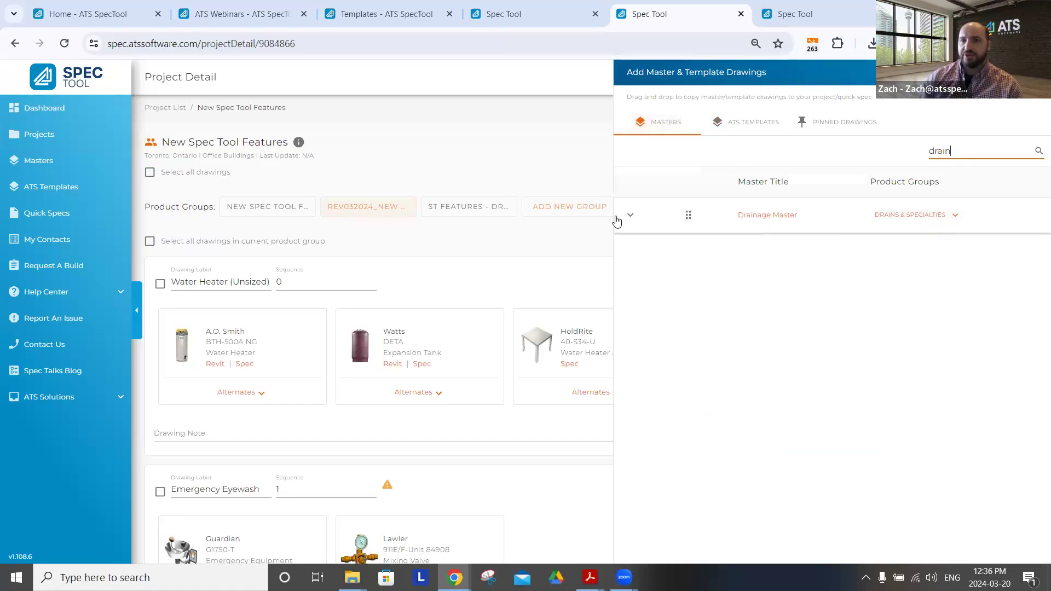
pyautogui.moveTo(680, 218)
pyautogui.mouseDown()
pyautogui.moveTo(460, 212)
pyautogui.moveTo(704, 217)
pyautogui.moveTo(687, 225)
pyautogui.mouseUp()
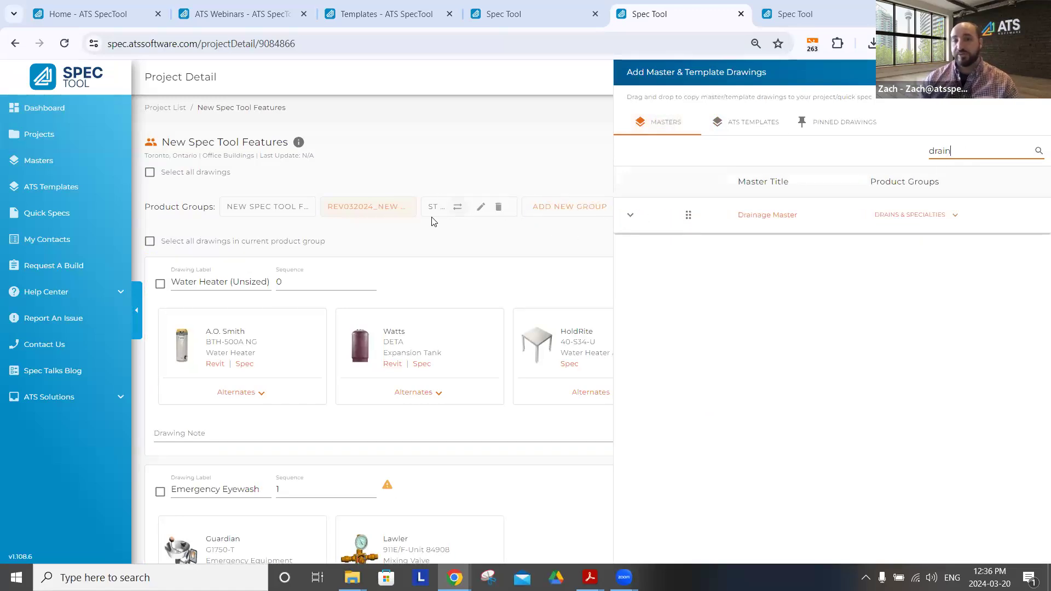
pyautogui.click(938, 217)
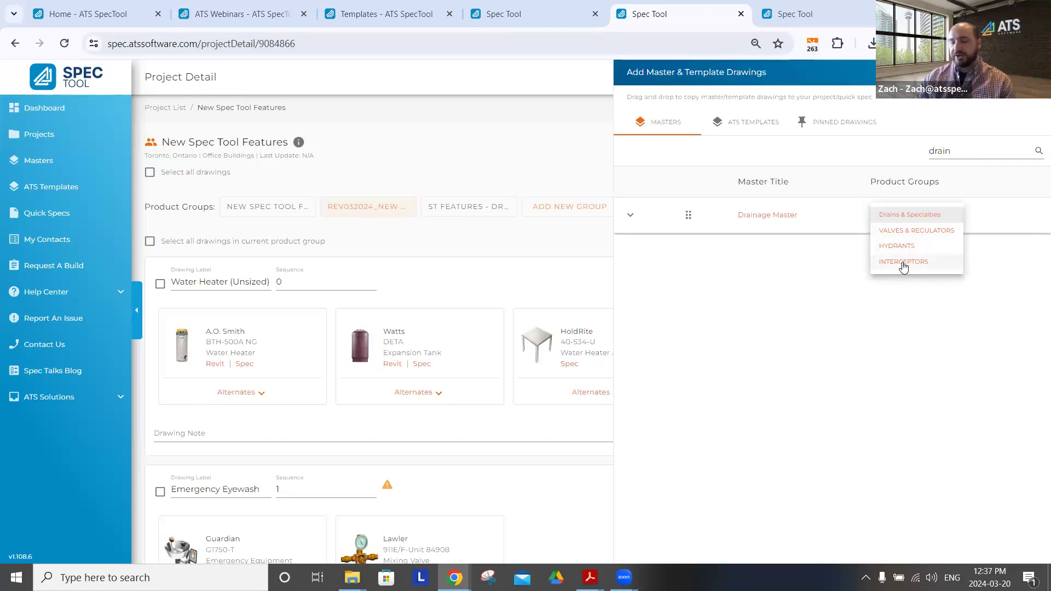
pyautogui.click(444, 141)
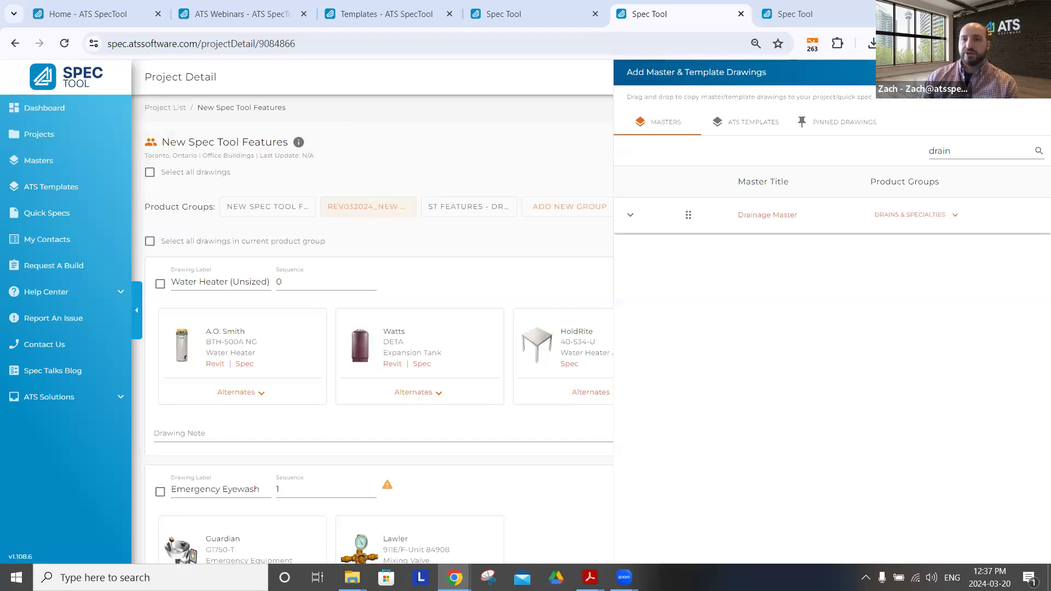
pyautogui.click(1035, 73)
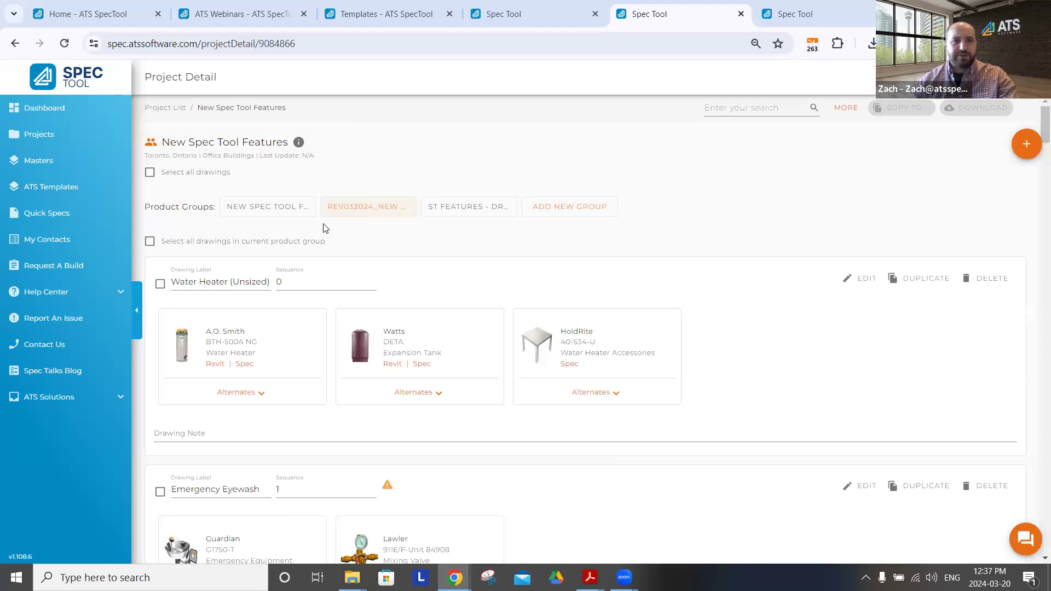
# Review the project's first product group, select all drawings in the project and check the selection in the REV032024_New Spec Tool Features group
pyautogui.click(241, 207)
pyautogui.scroll(-2, 536, 339)
pyautogui.scroll(-15, 500, 309)
pyautogui.scroll(-14, 498, 299)
pyautogui.scroll(15, 499, 299)
pyautogui.scroll(17, 500, 299)
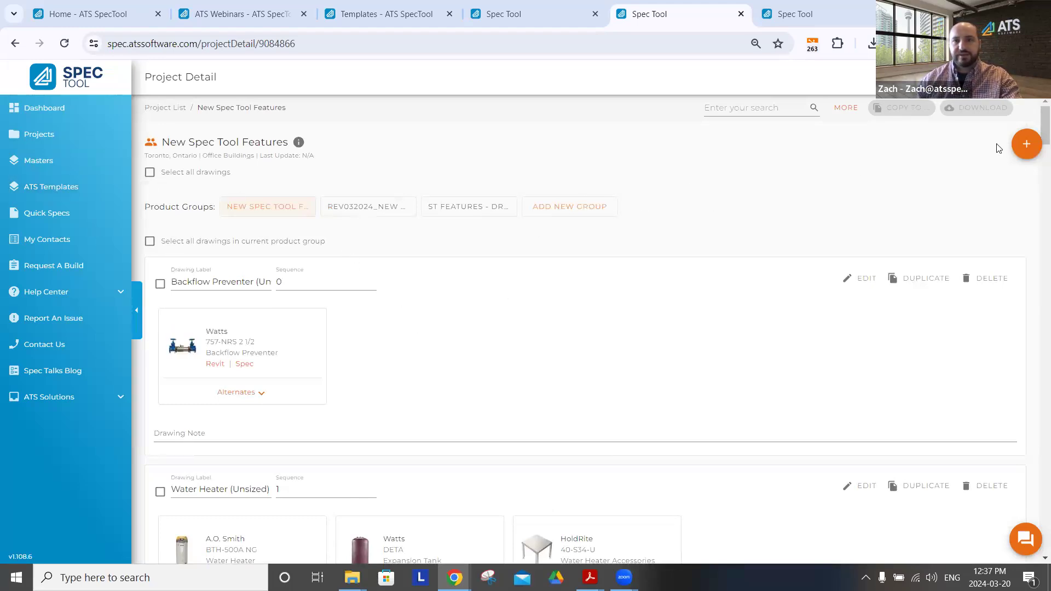
pyautogui.click(149, 173)
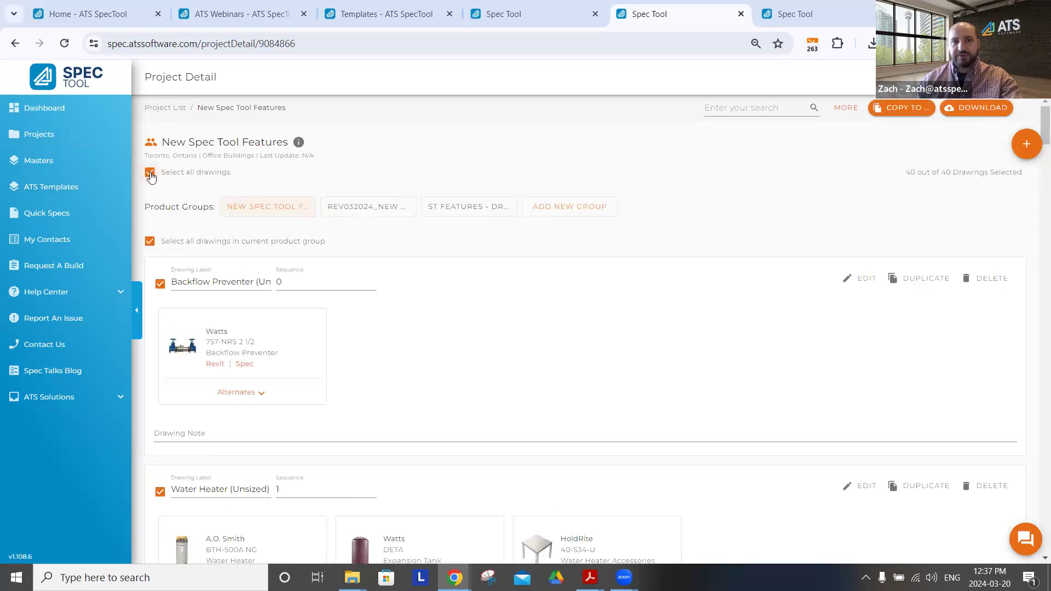
pyautogui.click(336, 212)
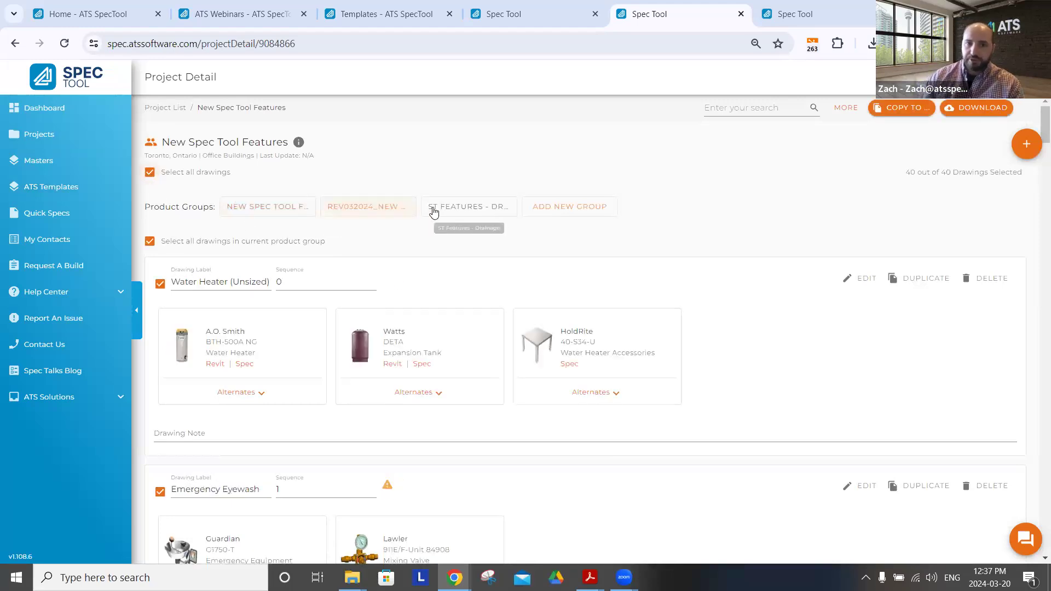
# Clear the whole-project selection, toggle selection of all drawings in the current product group, and select only the Water Heater (Unsized) drawing
pyautogui.click(334, 212)
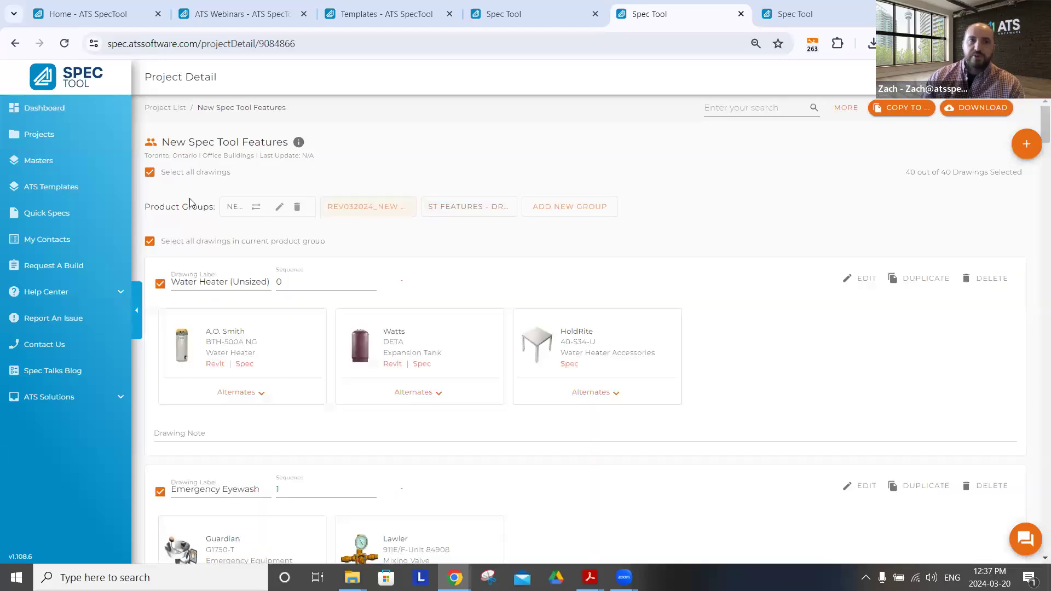
pyautogui.click(149, 173)
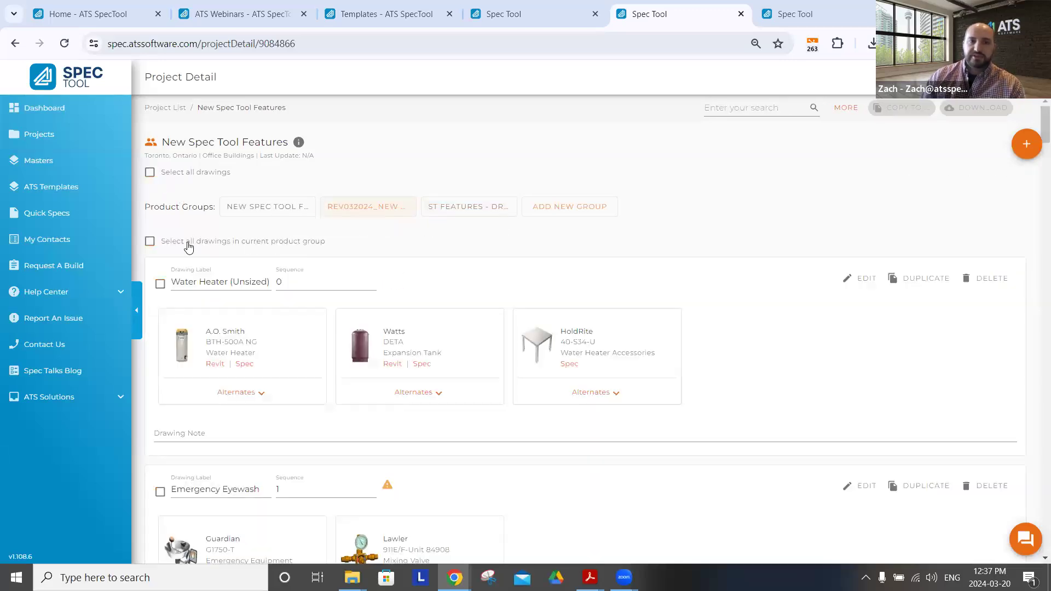
pyautogui.click(150, 244)
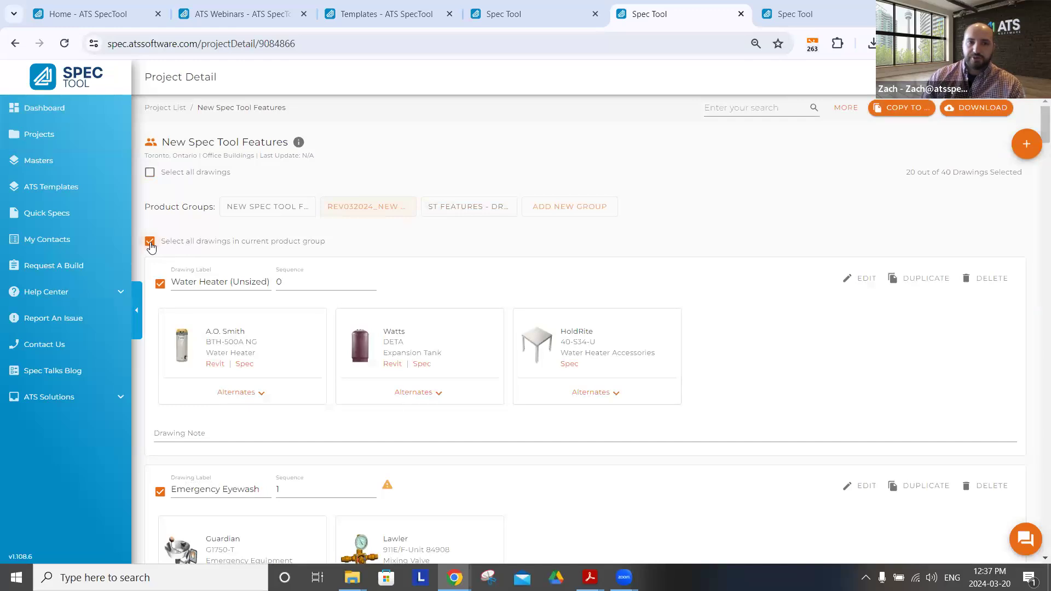
pyautogui.click(150, 243)
pyautogui.click(160, 284)
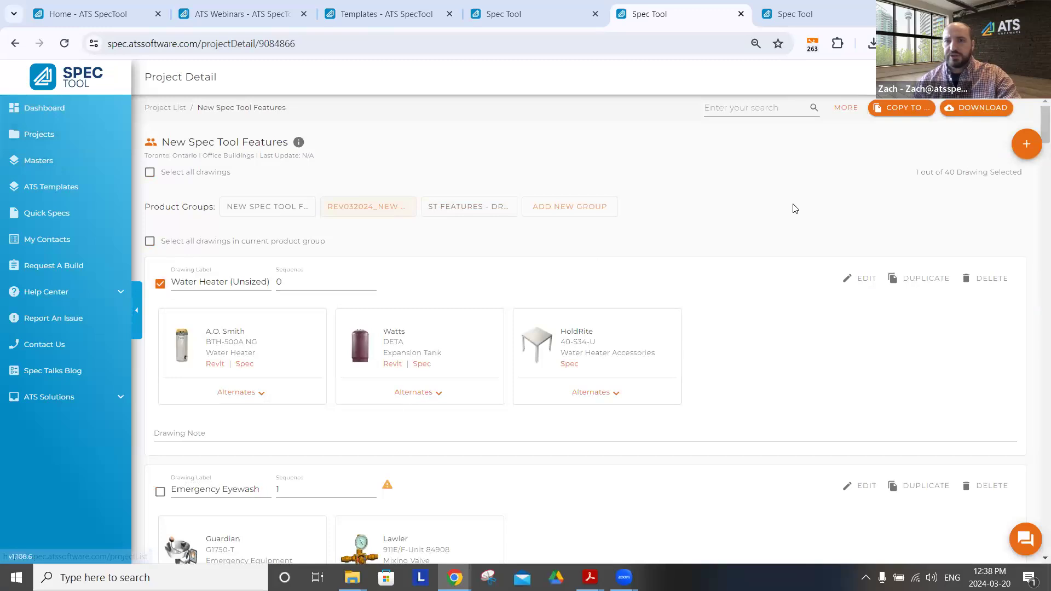
# Start a new drawing in the ST Features - Drainage product group and unpin the Floor Drain category
pyautogui.click(453, 209)
pyautogui.moveTo(1030, 150)
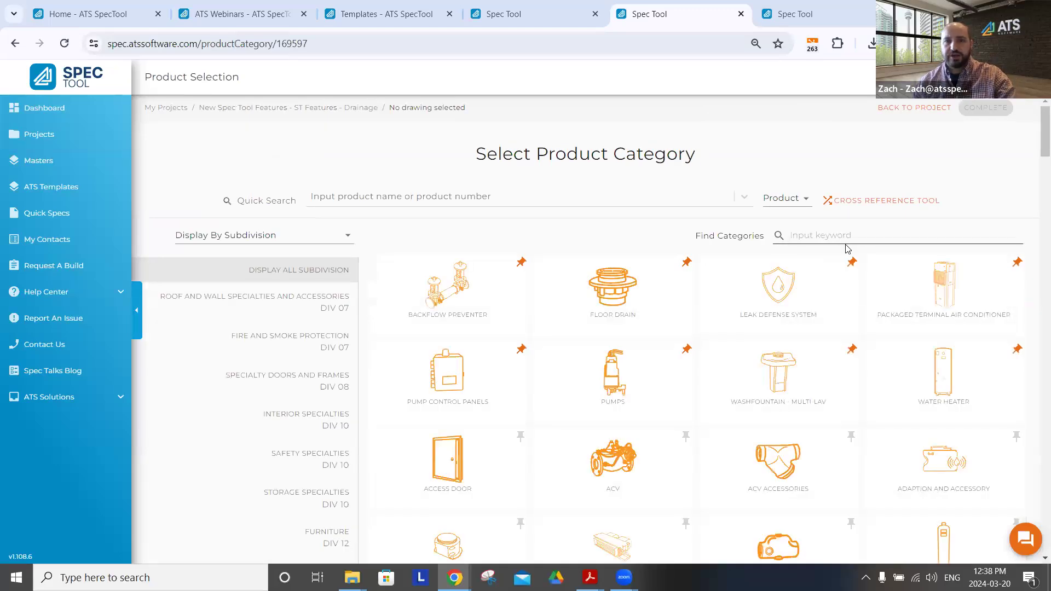
pyautogui.click(686, 262)
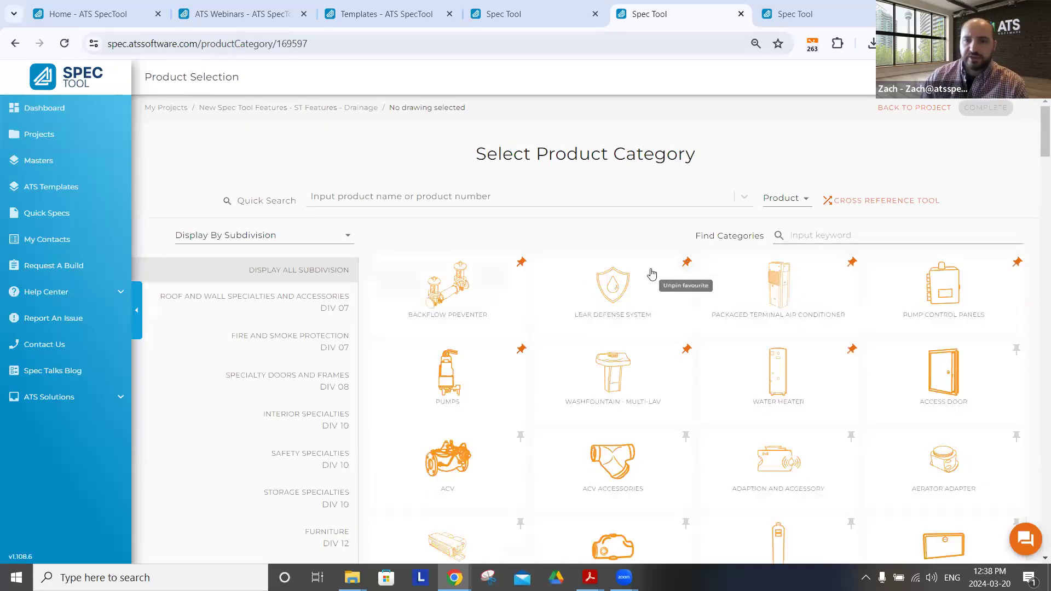
# Open the Packaged Terminal Air Conditioner category and review the configuration options of the First Co. Eco Series PTAC
pyautogui.click(782, 288)
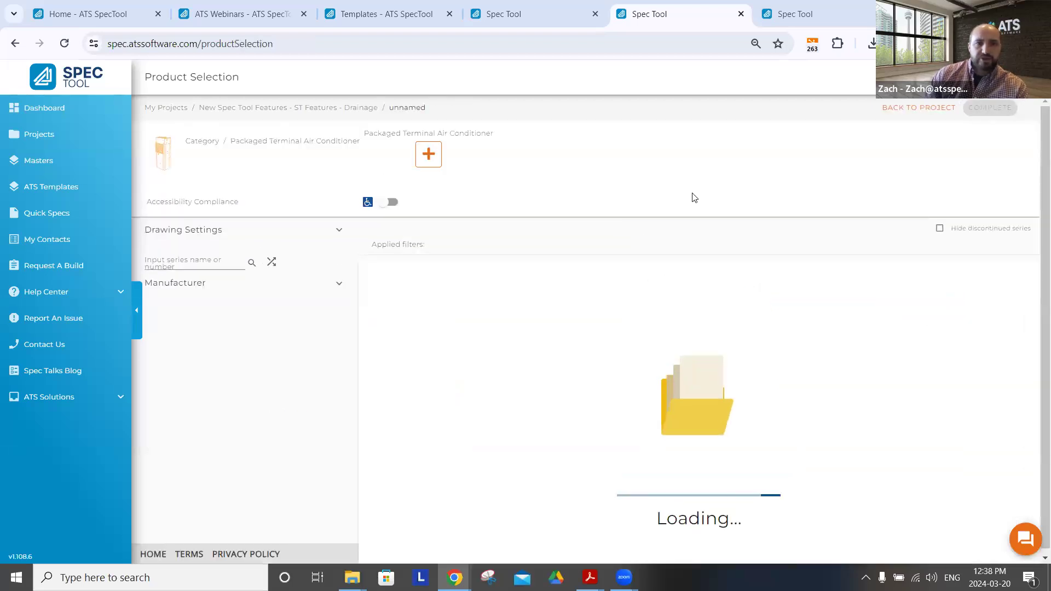
pyautogui.click(606, 305)
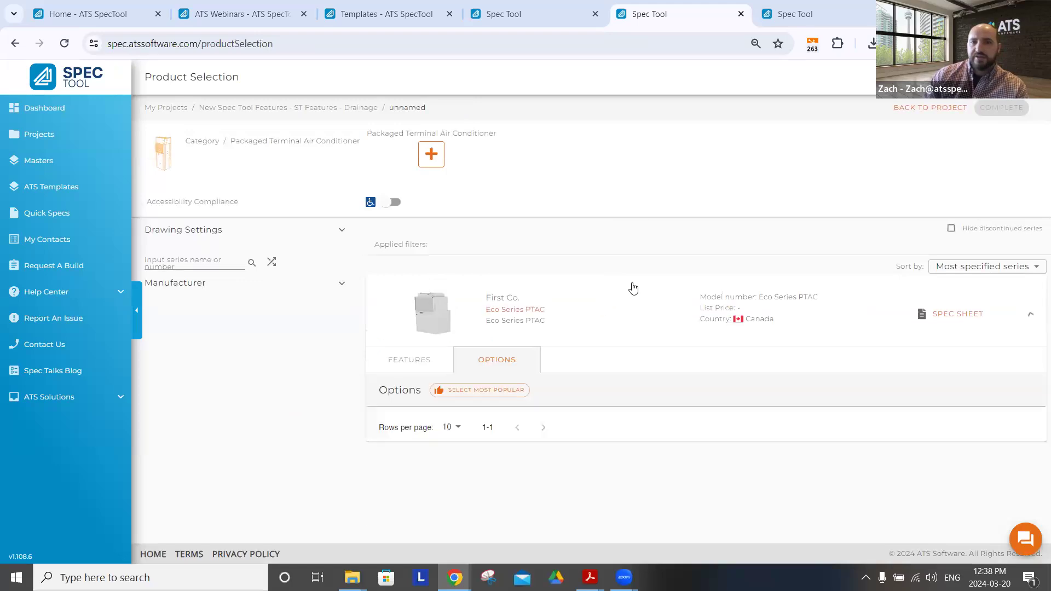
pyautogui.scroll(-2, 642, 284)
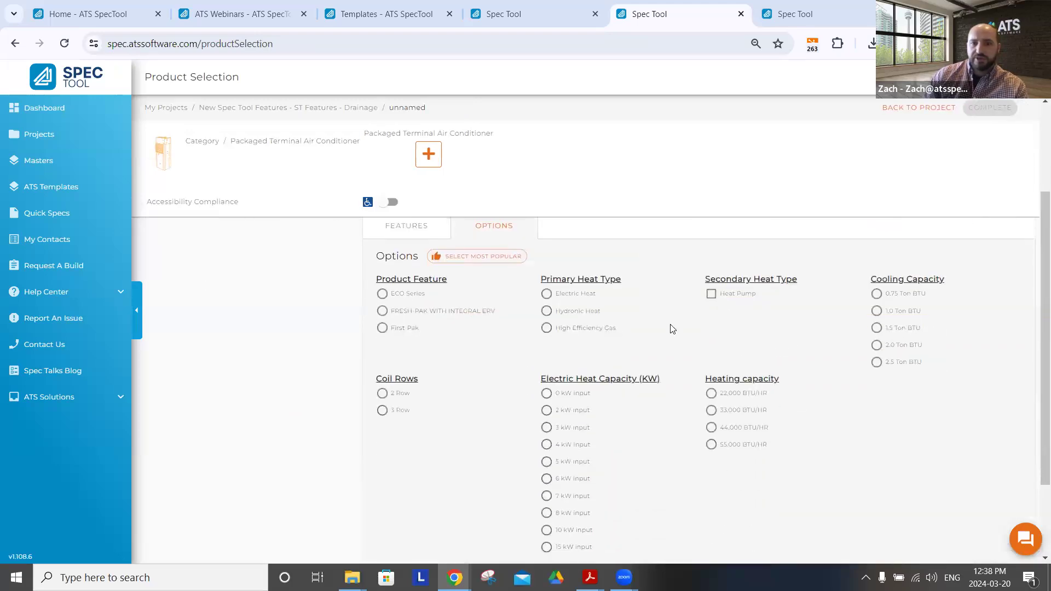
pyautogui.scroll(-1, 672, 330)
pyautogui.scroll(-1, 672, 330)
pyautogui.scroll(2, 672, 329)
pyautogui.scroll(3, 672, 329)
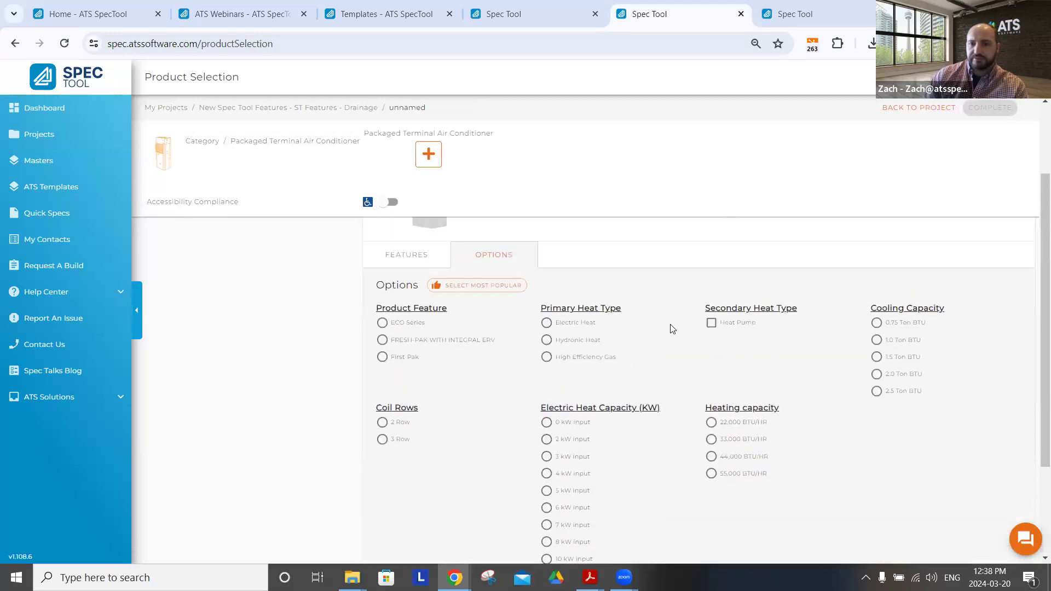
# Open the spec sheet of the Eco Series PTAC, read through its features and performance tables, and close it
pyautogui.click(947, 317)
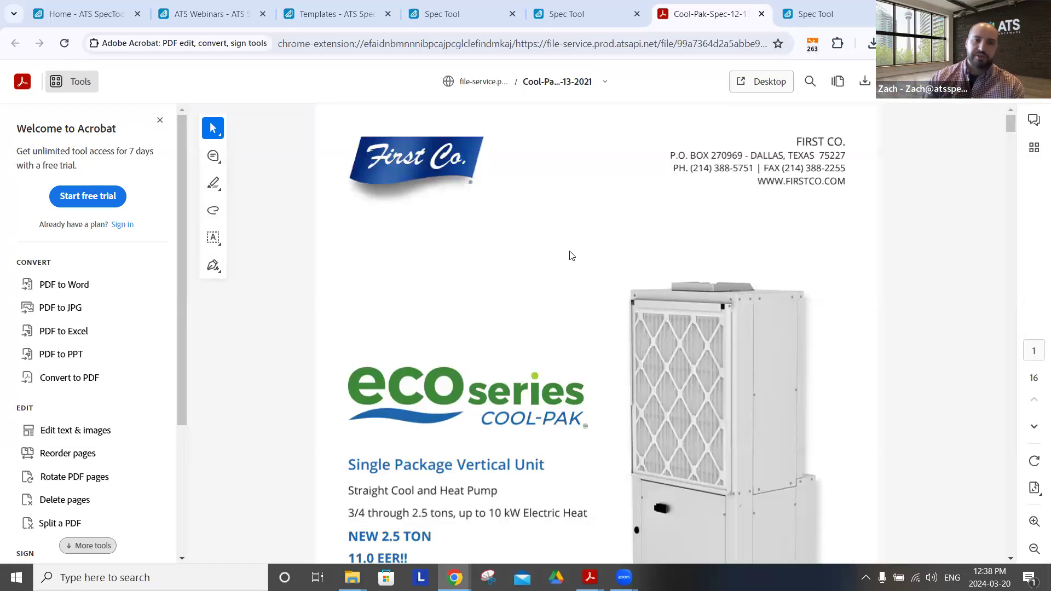
pyautogui.scroll(-10, 606, 251)
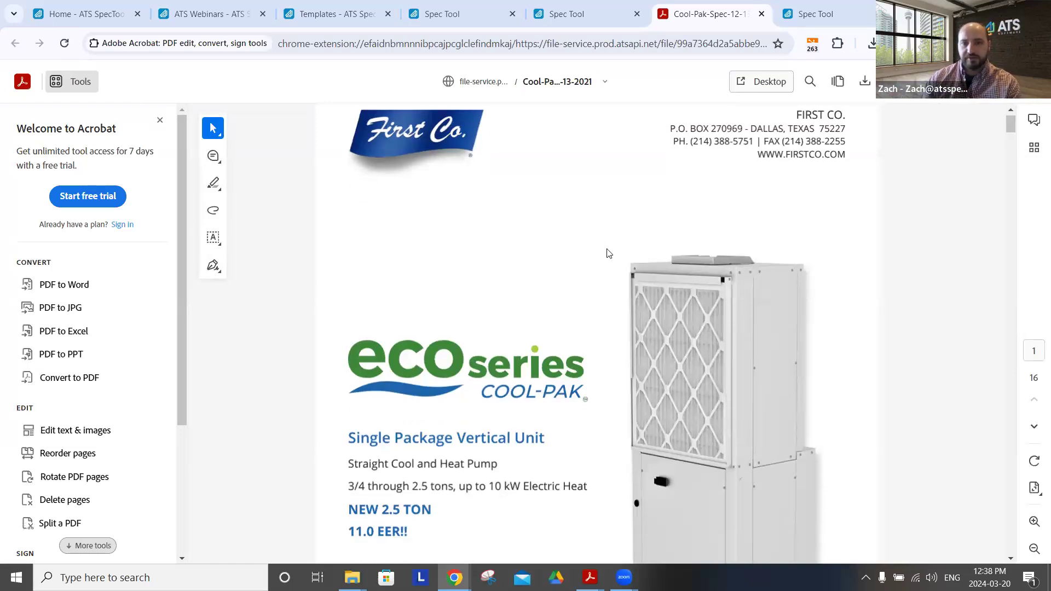
pyautogui.scroll(-10, 605, 248)
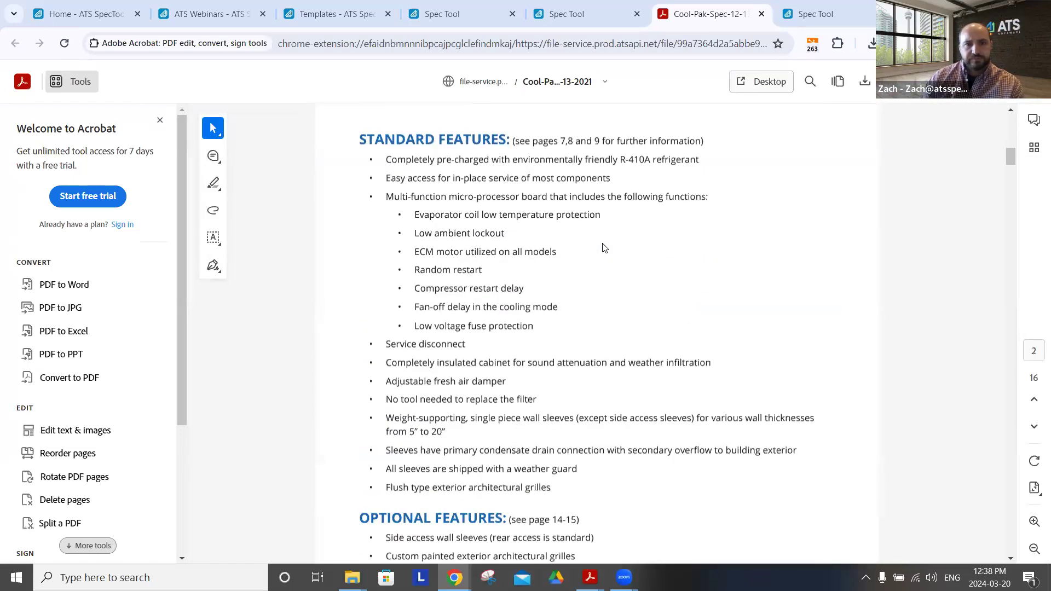
pyautogui.scroll(-5, 604, 247)
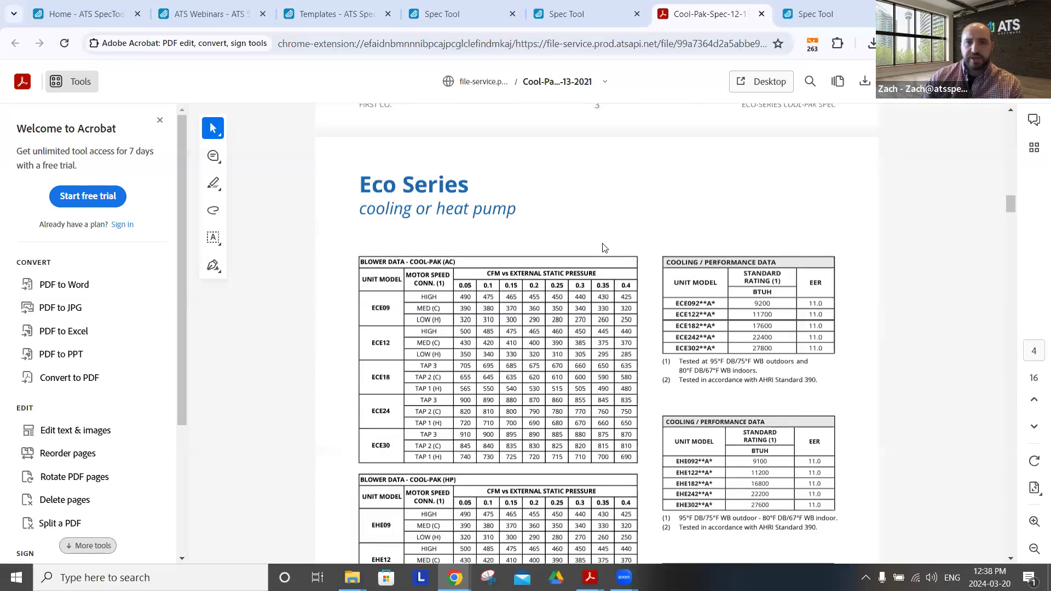
pyautogui.scroll(-10, 605, 247)
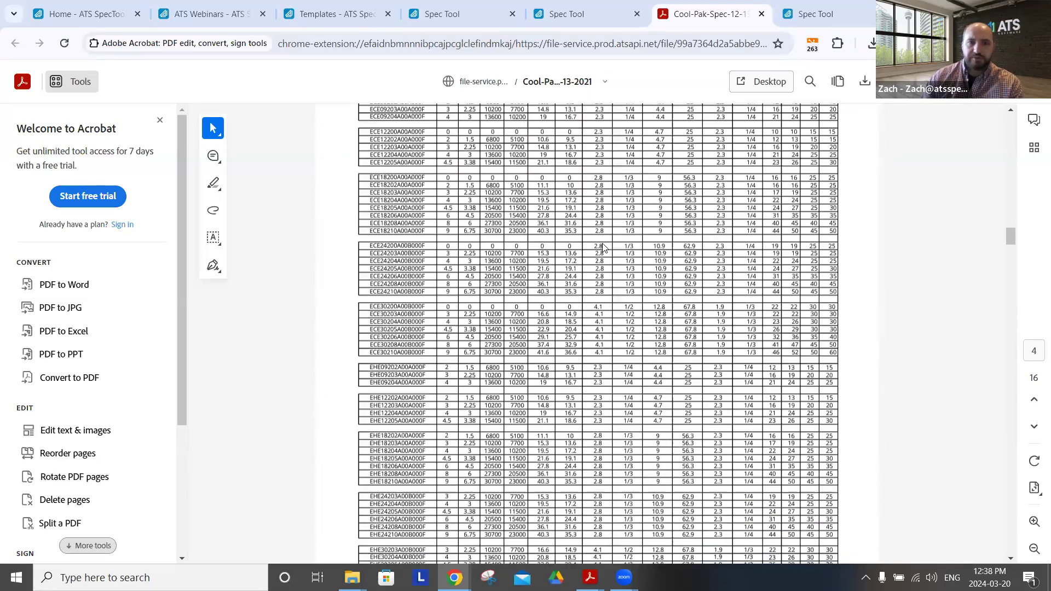
pyautogui.scroll(-4, 605, 248)
pyautogui.scroll(-20, 605, 247)
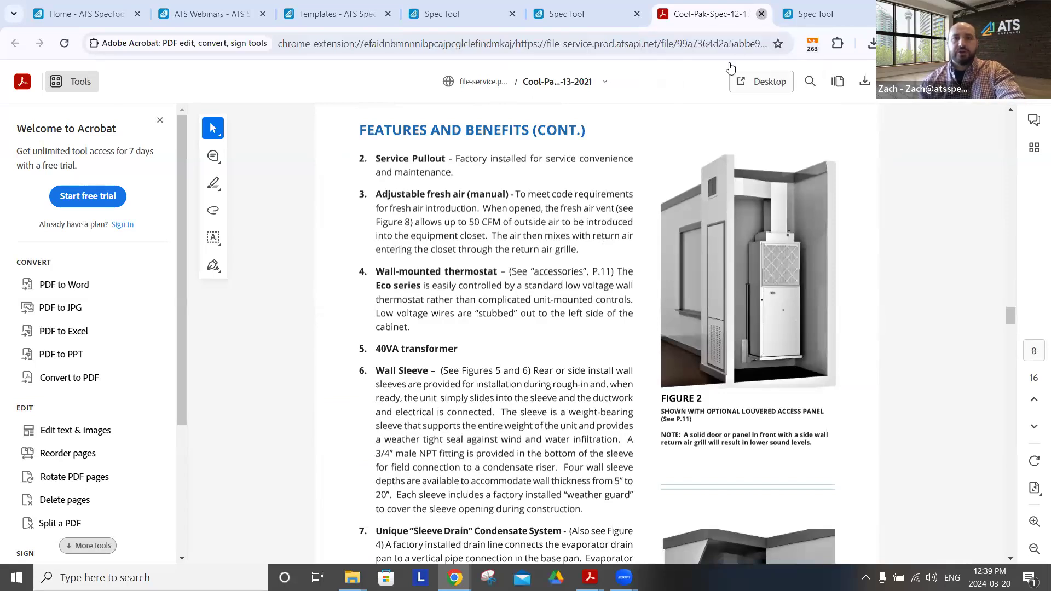
pyautogui.click(763, 15)
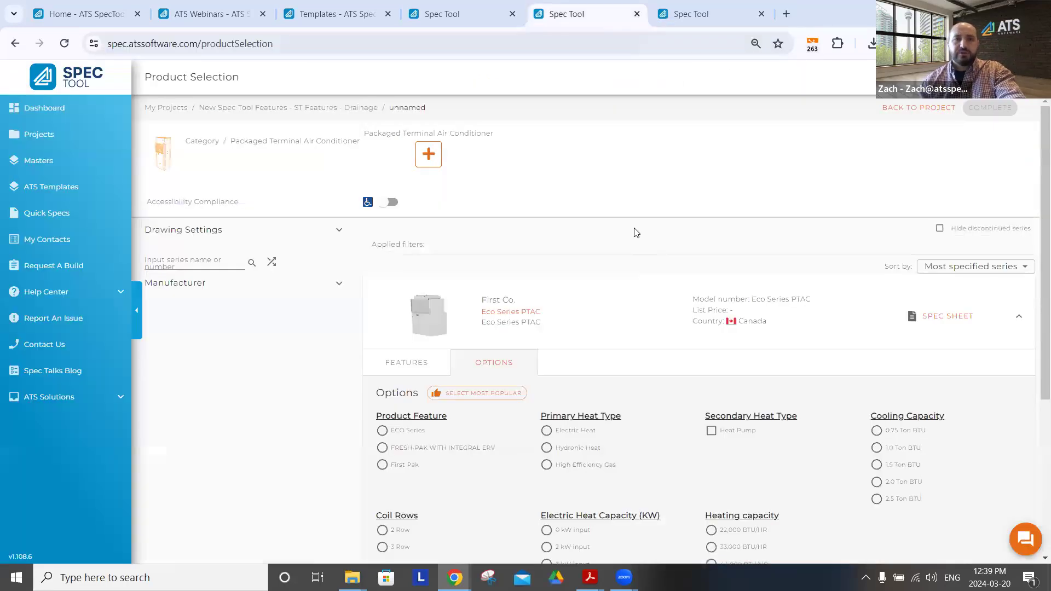
# Switch to the Water Heater category and configure the A.O. Smith BTH-120 for natural gas or propane with seamless steel tank construction
pyautogui.click(202, 143)
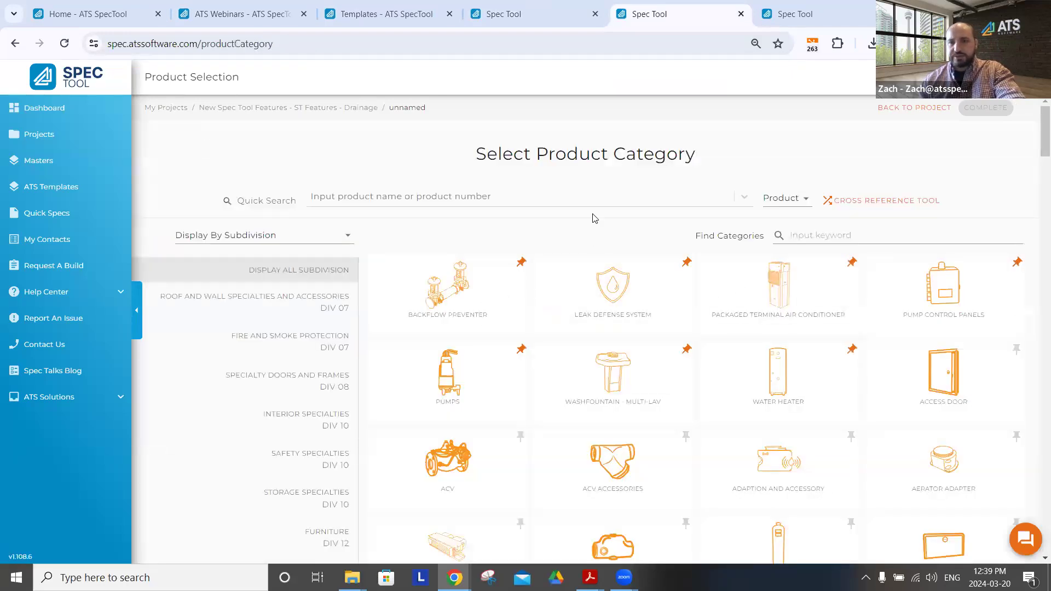
pyautogui.scroll(-1, 630, 246)
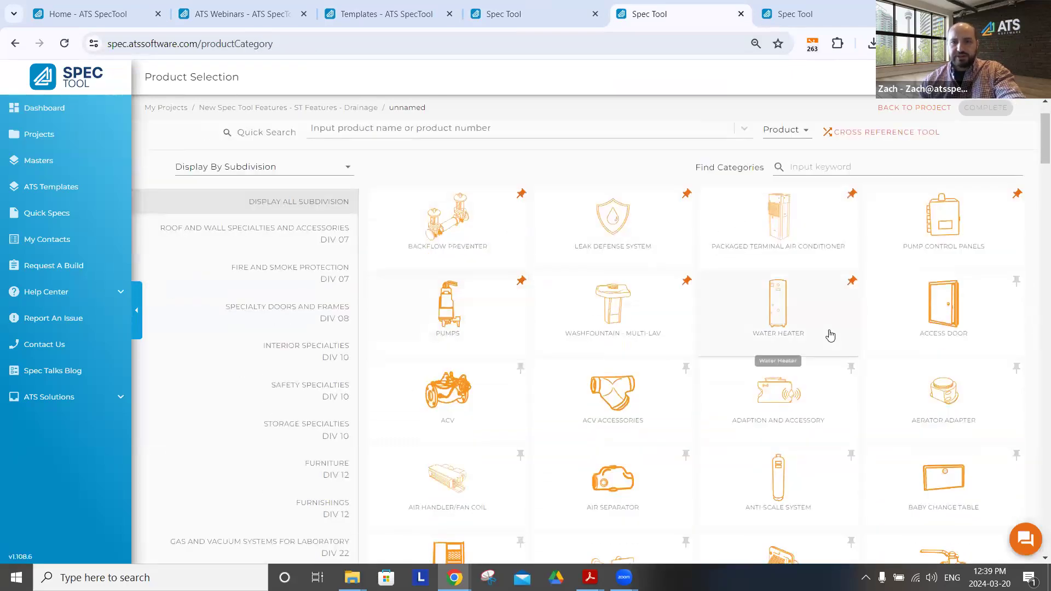
pyautogui.click(771, 313)
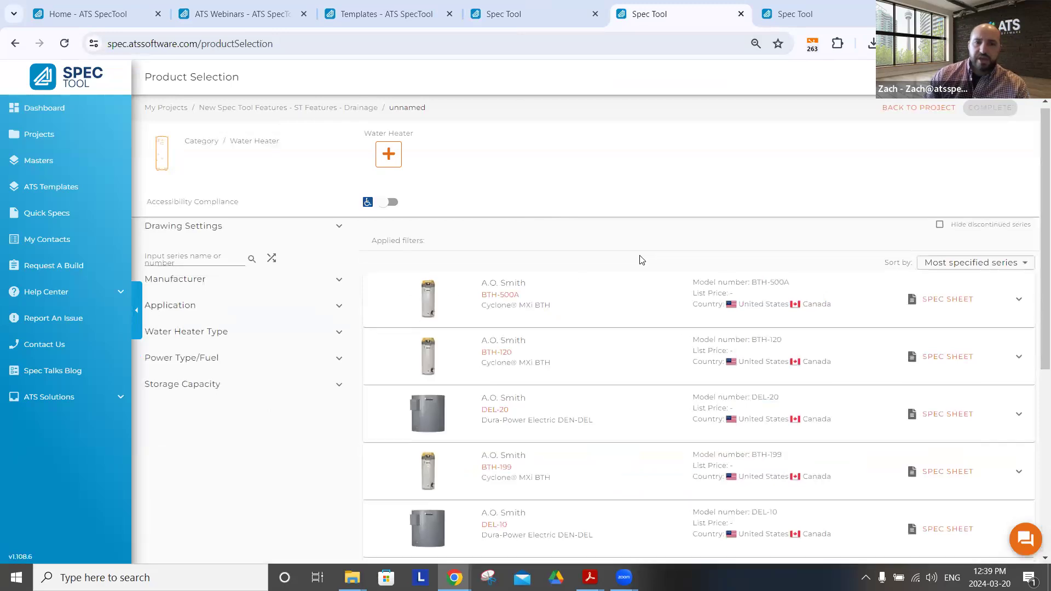
pyautogui.scroll(-5, 640, 263)
pyautogui.scroll(3, 593, 319)
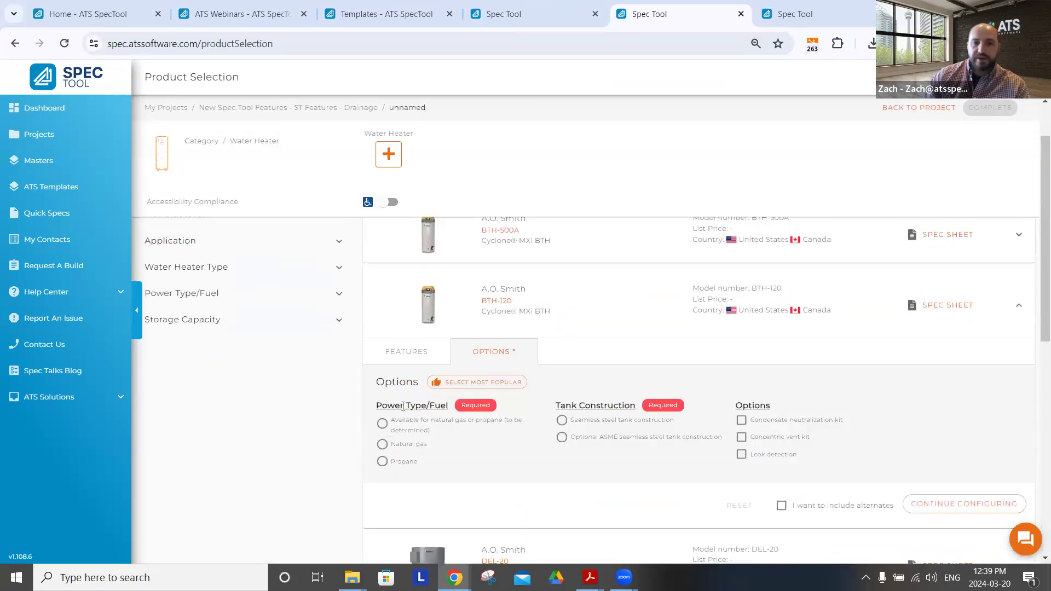
pyautogui.click(382, 425)
pyautogui.click(564, 422)
pyautogui.click(1000, 506)
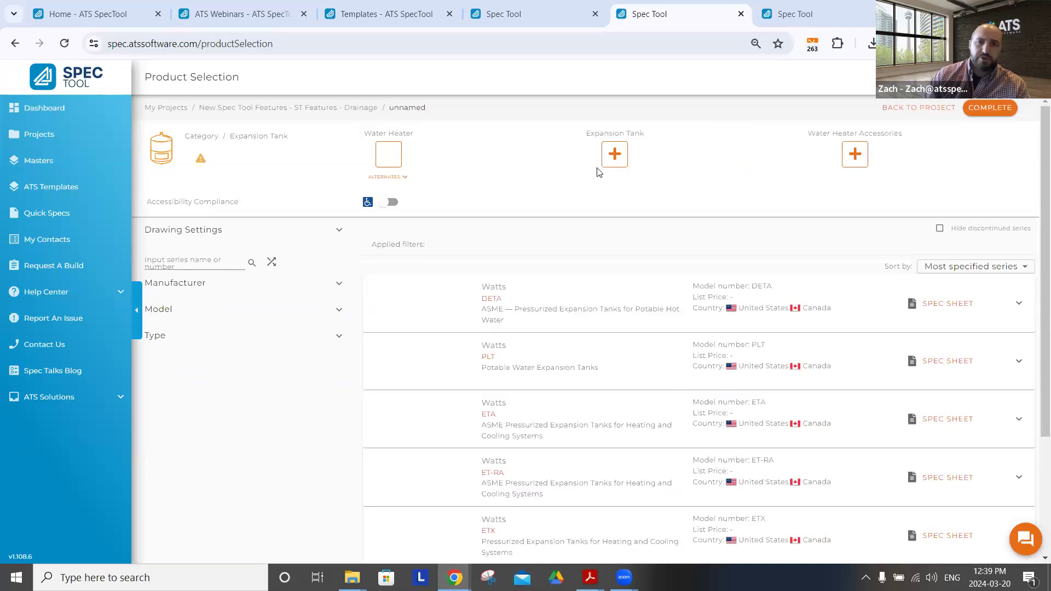
# Add the Watts DETA expansion tank to the drawing with the Unsized tank volume option
pyautogui.click(552, 316)
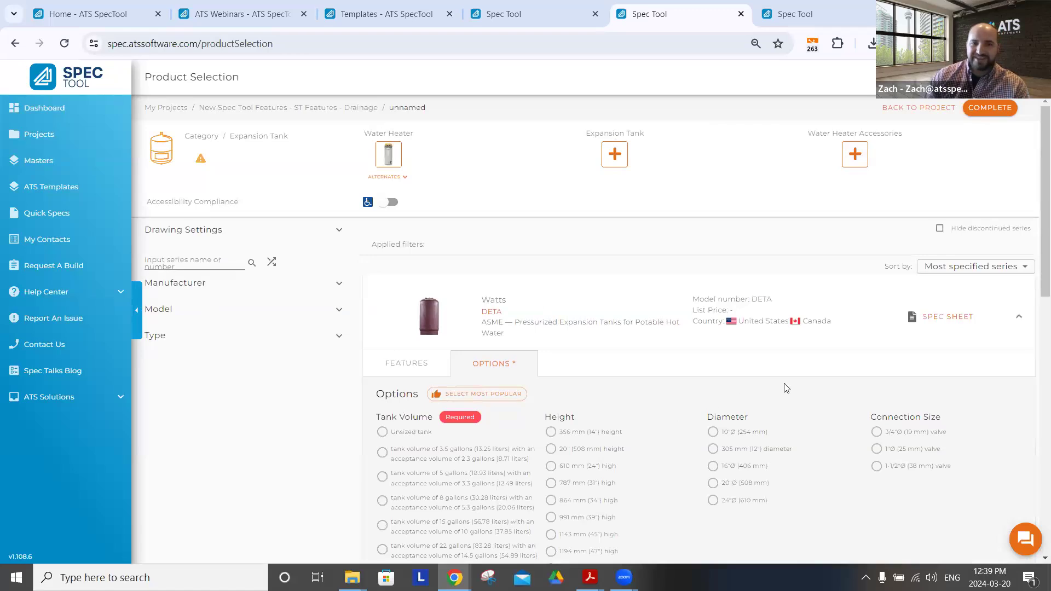
pyautogui.click(382, 433)
pyautogui.scroll(-3, 1036, 514)
pyautogui.scroll(-4, 956, 413)
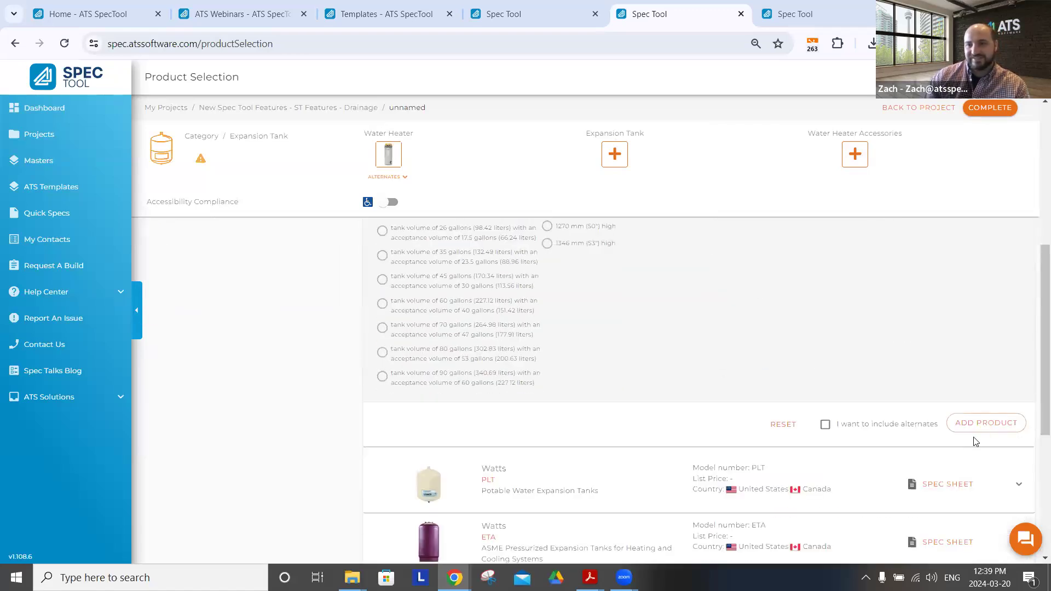
pyautogui.click(983, 424)
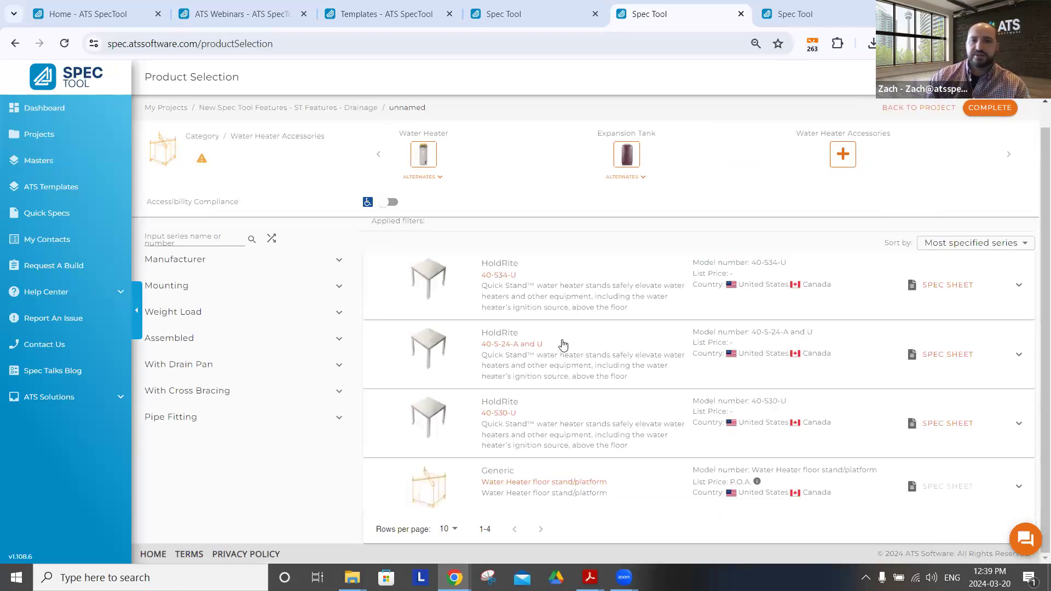
# Add the HoldRite 40-S34-U water heater stand as the accessory and complete the drawing
pyautogui.click(594, 293)
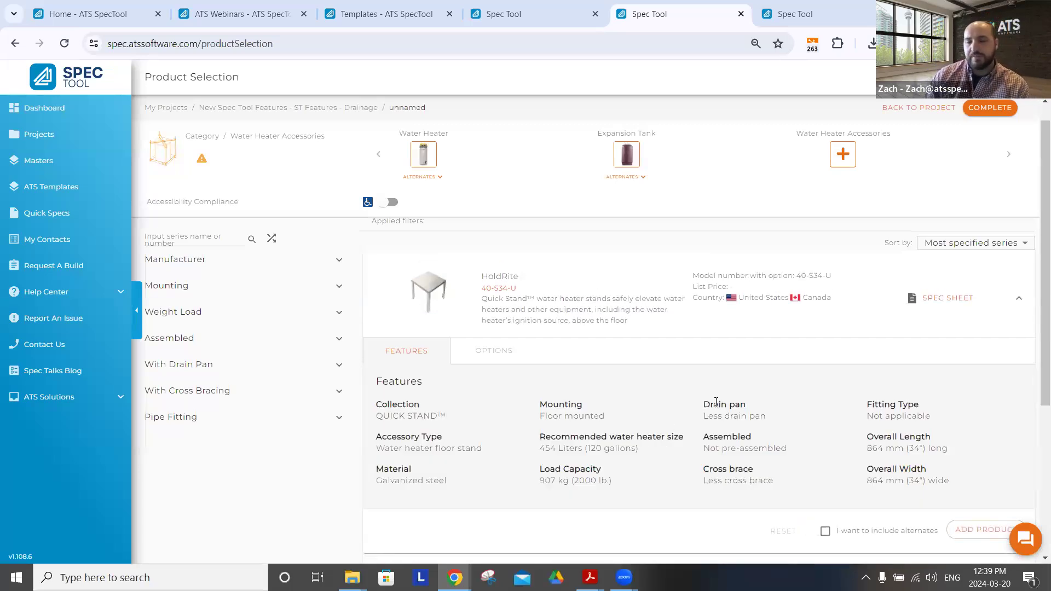
pyautogui.scroll(-3, 682, 399)
pyautogui.click(991, 393)
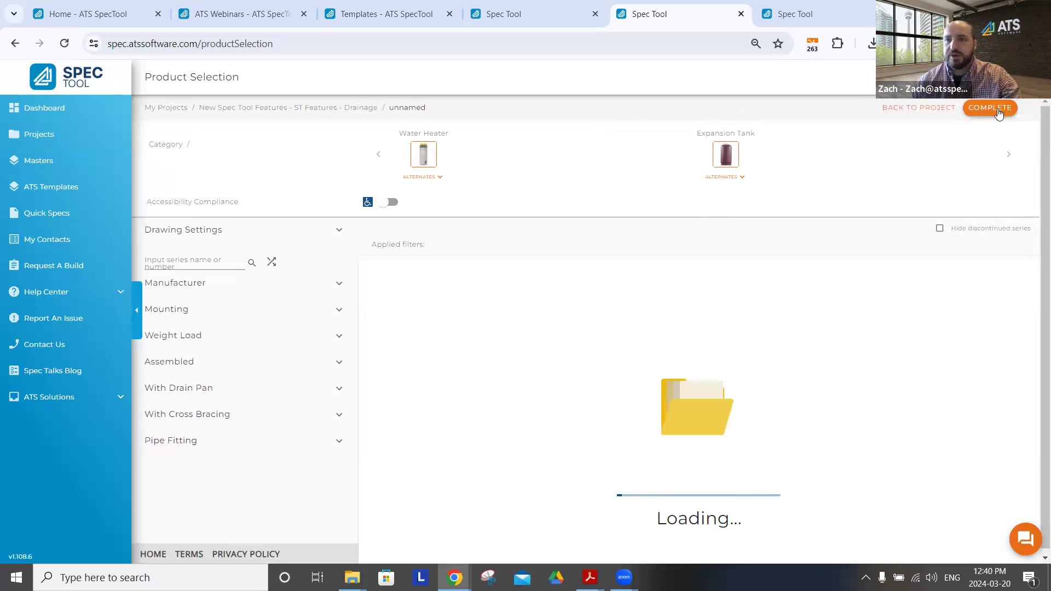
pyautogui.click(998, 109)
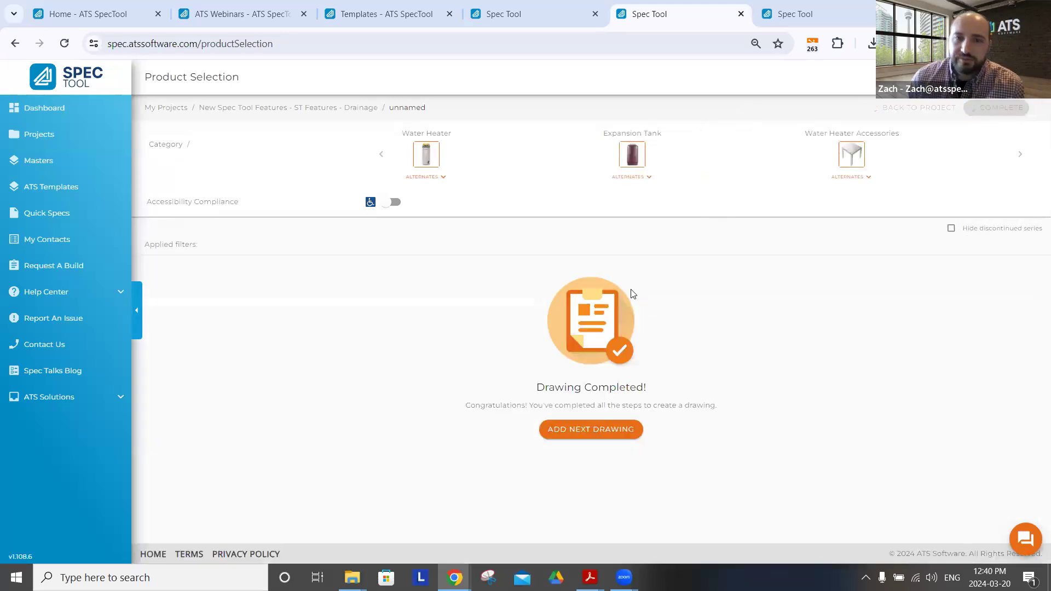
# Start another new drawing in the ST Features - Drainage group and search the product categories for "snow"
pyautogui.moveTo(1027, 144)
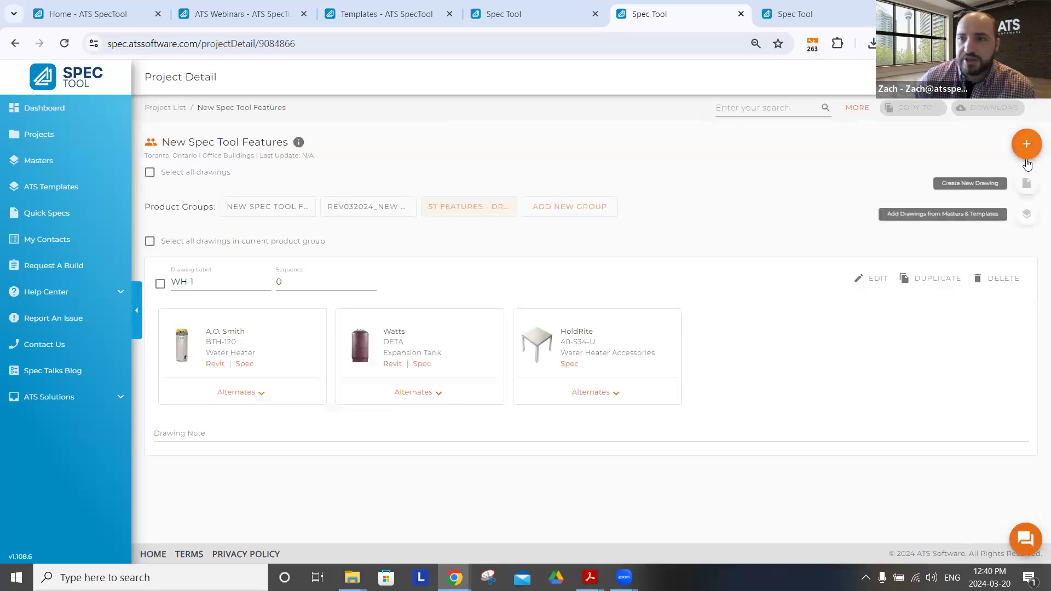
pyautogui.click(1028, 192)
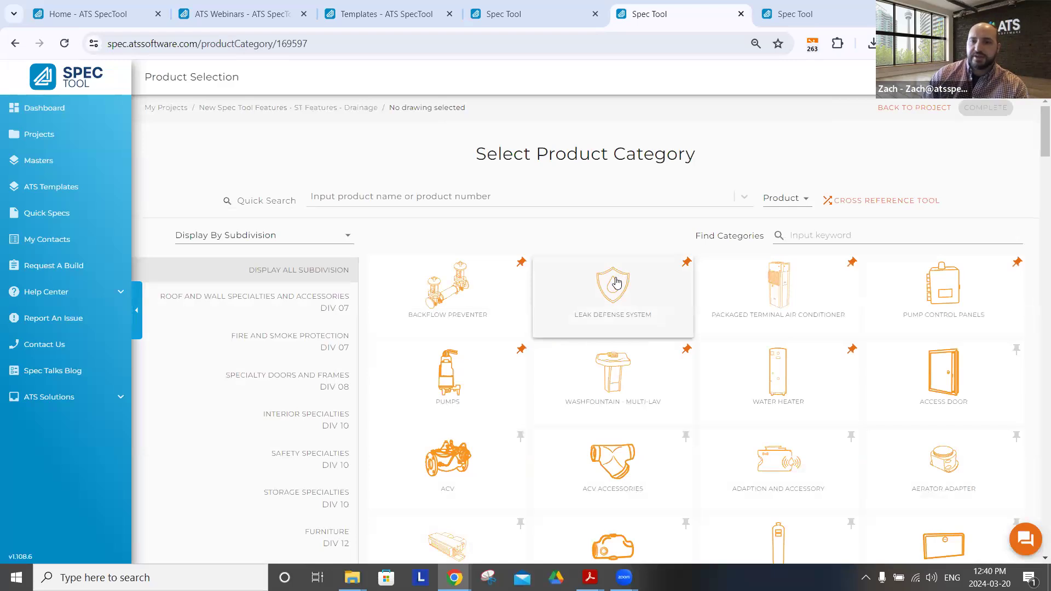
pyautogui.click(847, 237)
pyautogui.write('snow')
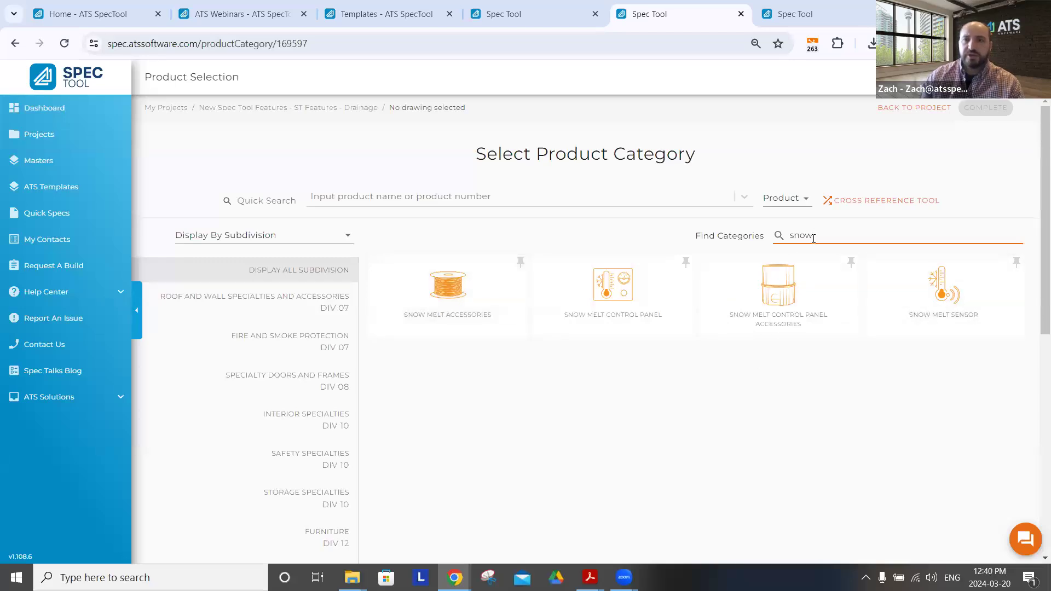
# Change the category search to "sink" and choose the Sink category for the drawing
pyautogui.press('BackSpace')
pyautogui.press('BackSpace')
pyautogui.press('BackSpace')
pyautogui.press('BackSpace')
pyautogui.write('sink')
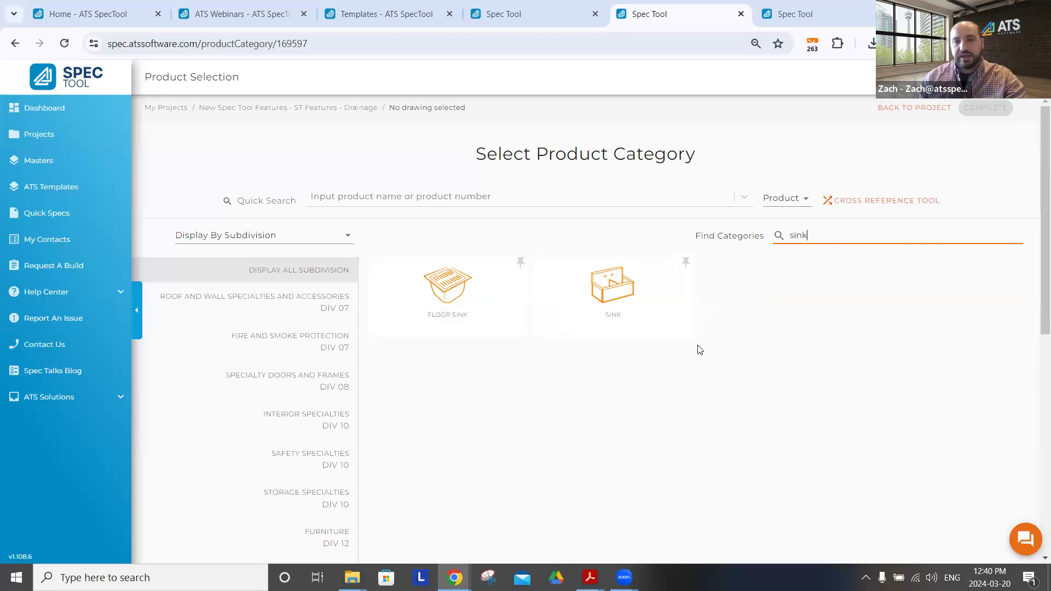
pyautogui.click(612, 290)
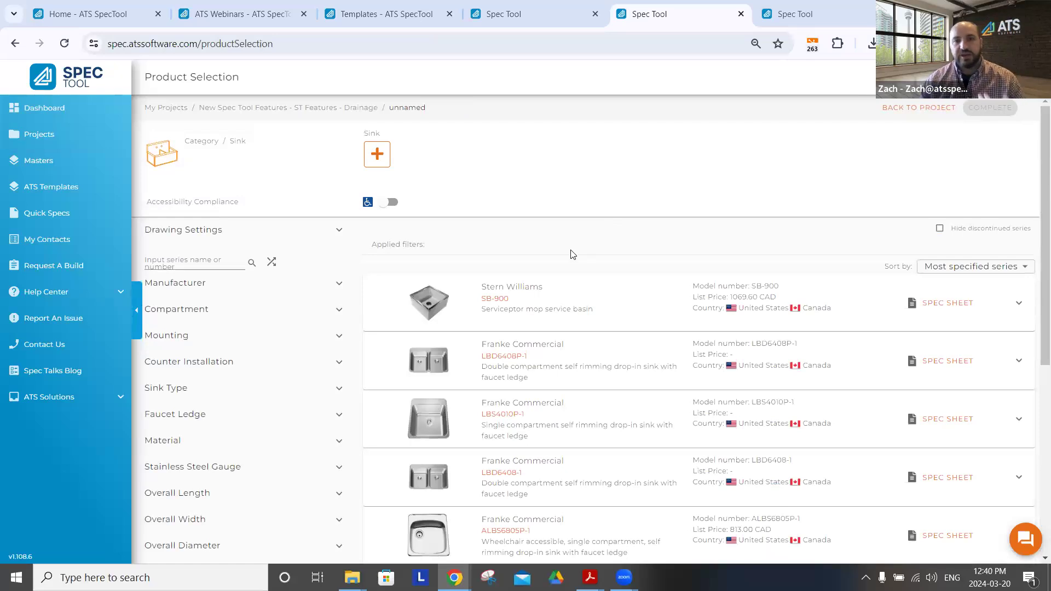
# Search the sink series for "wud"
pyautogui.click(220, 261)
pyautogui.write('pray')
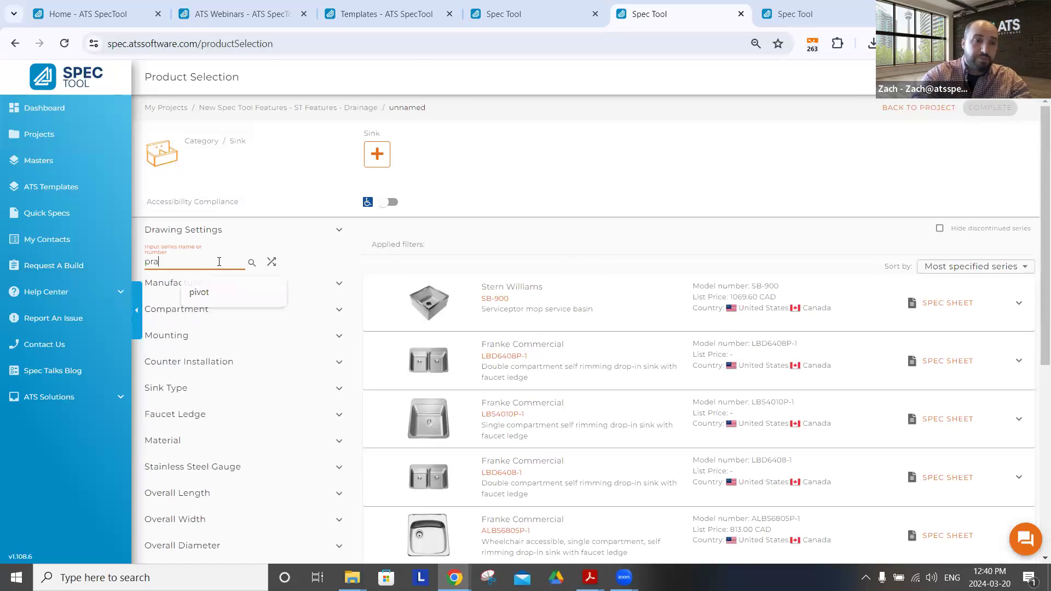
pyautogui.press('BackSpace')
pyautogui.press('BackSpace')
pyautogui.press('BackSpace')
pyautogui.press('BackSpace')
pyautogui.write('wud')
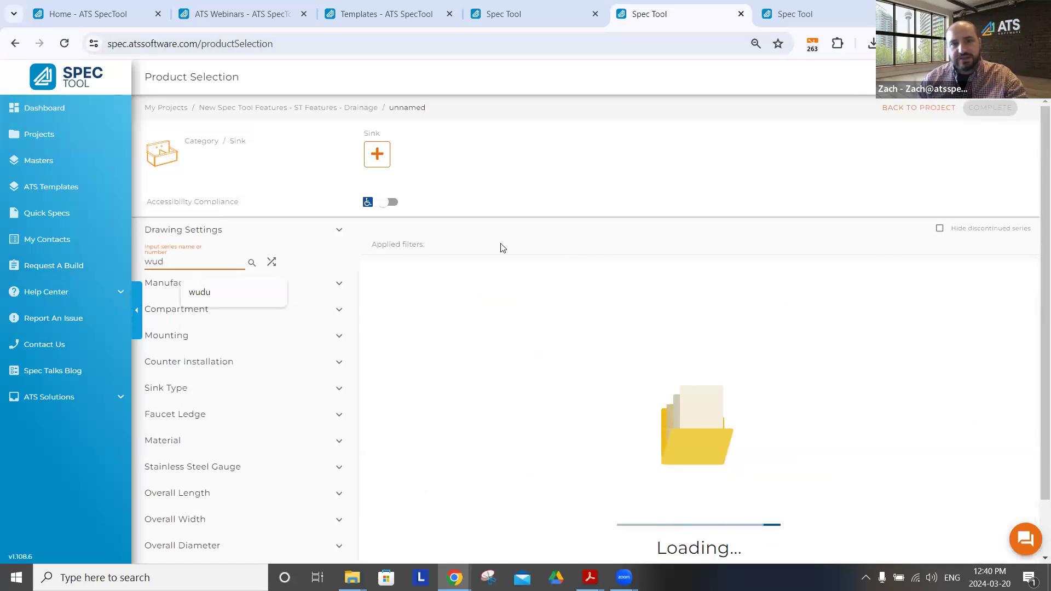
# View the Acorn Wash-Ware Wudu Series options and replace the series search with a Franke Kitchen Systems manufacturer filter
pyautogui.click(630, 312)
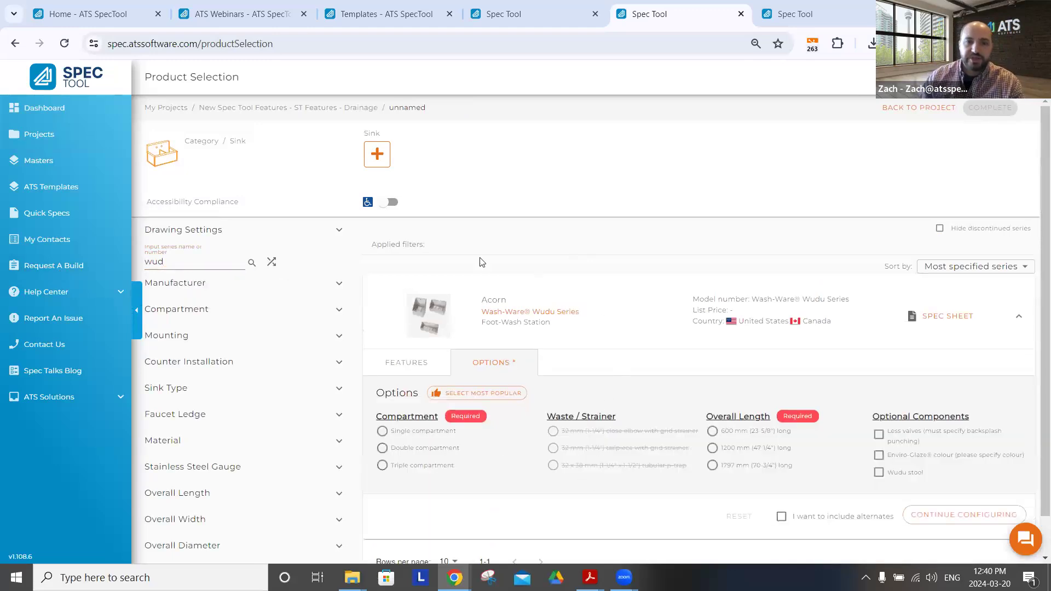
pyautogui.doubleClick(153, 262)
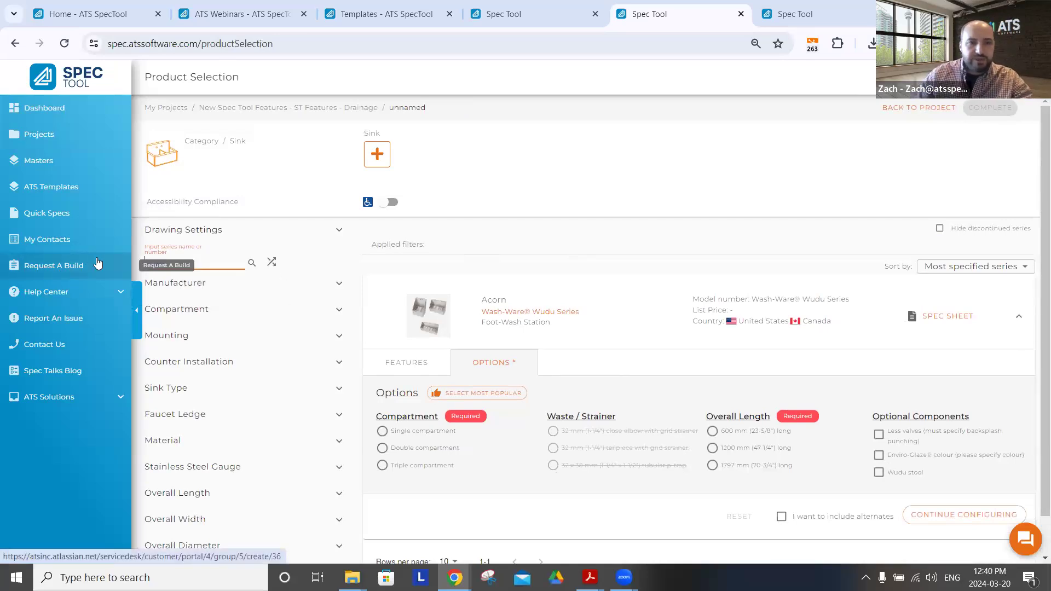
pyautogui.click(203, 285)
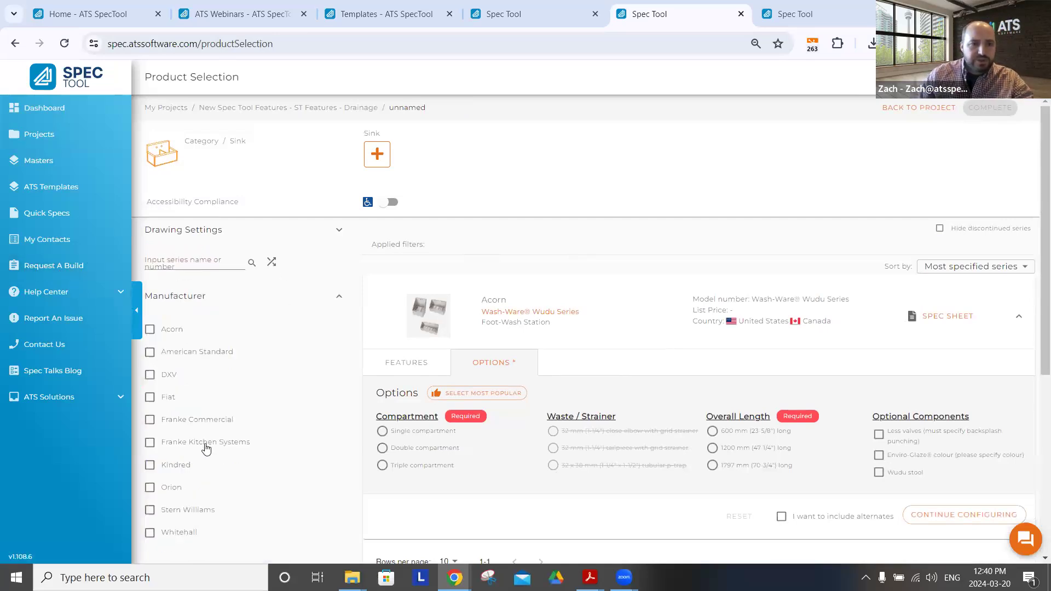
pyautogui.click(150, 442)
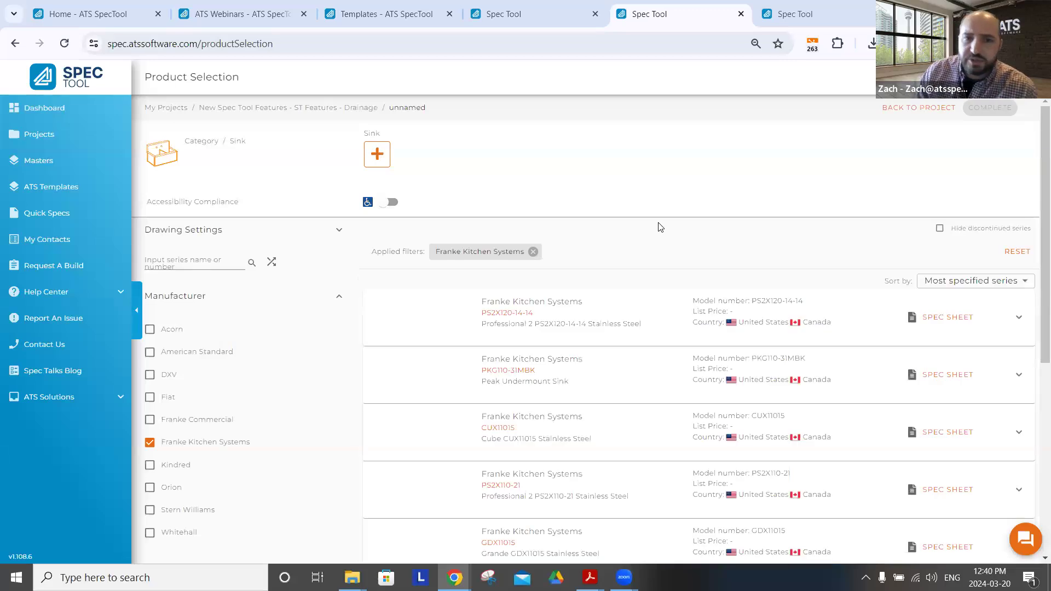
# Filter the Franke Kitchen Systems sinks to a bowl depth range of 199 to 306 mm
pyautogui.scroll(-2, 660, 230)
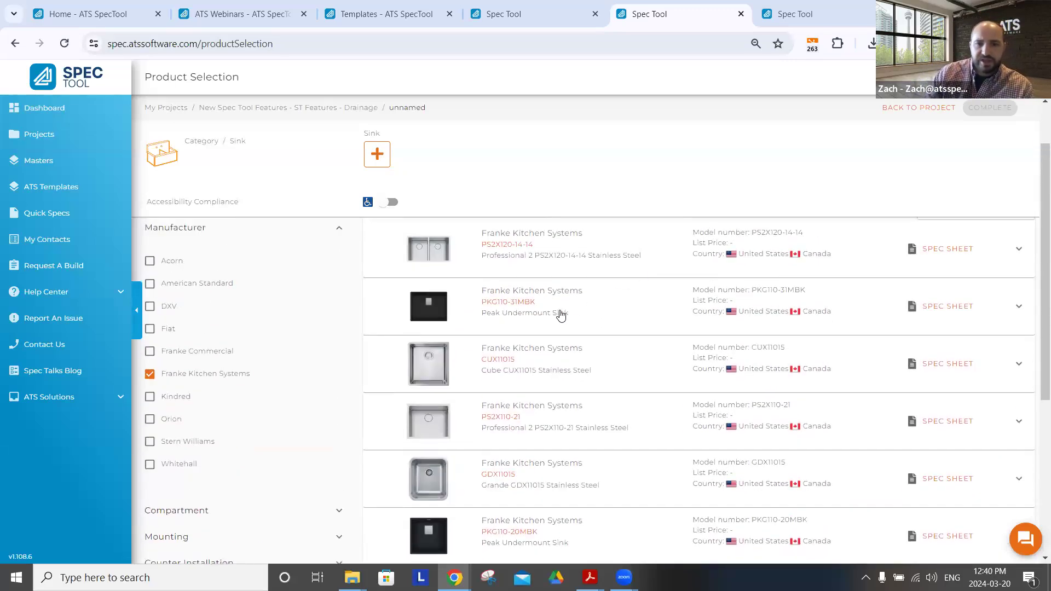
pyautogui.scroll(-5, 675, 324)
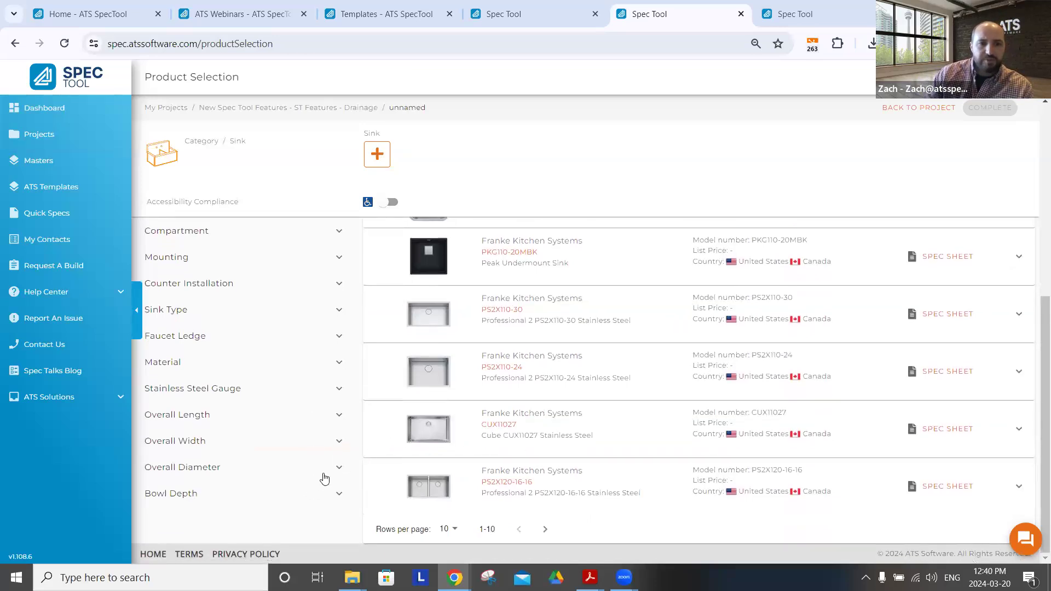
pyautogui.click(337, 492)
pyautogui.scroll(-2, 318, 412)
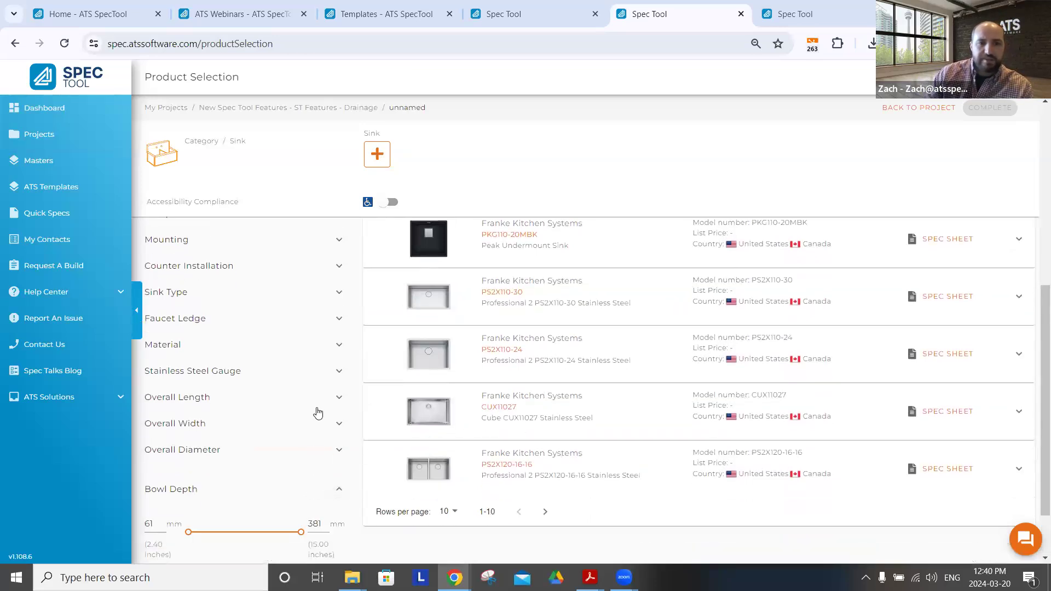
pyautogui.moveTo(300, 457); pyautogui.dragTo(275, 457)
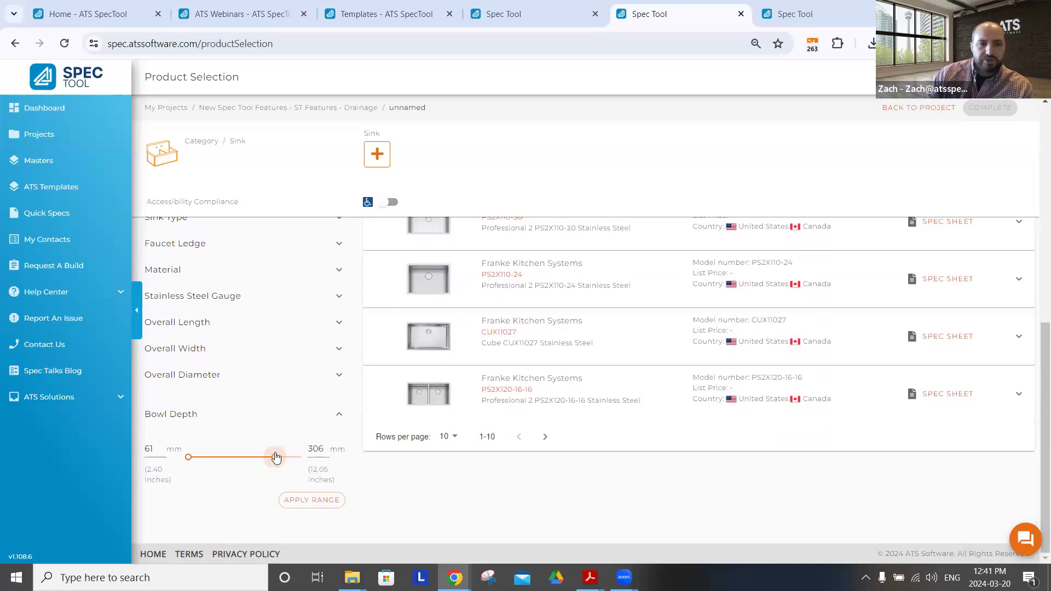
pyautogui.moveTo(188, 457); pyautogui.dragTo(238, 466)
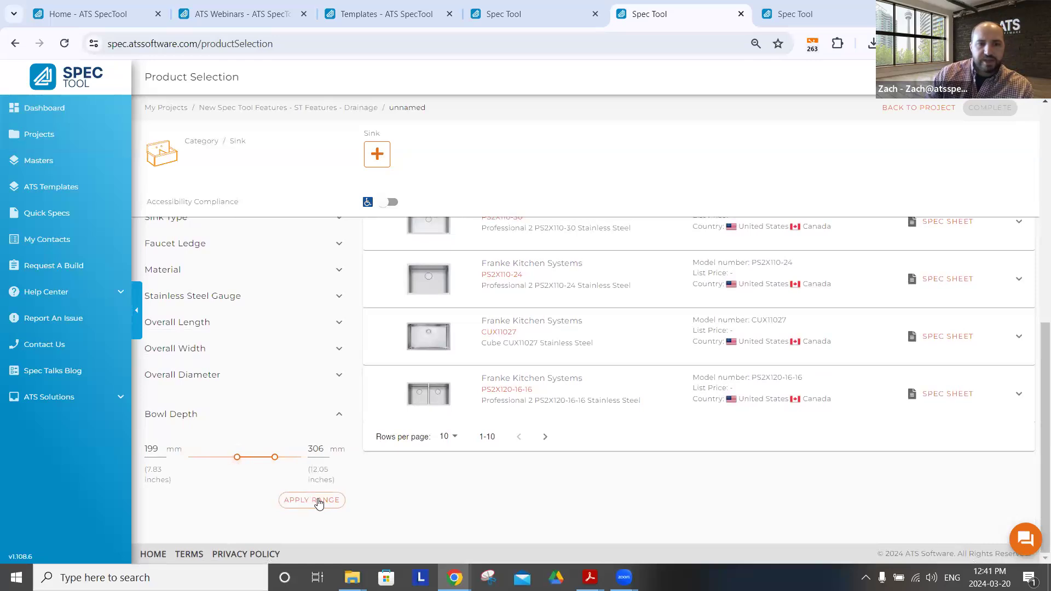
pyautogui.click(340, 502)
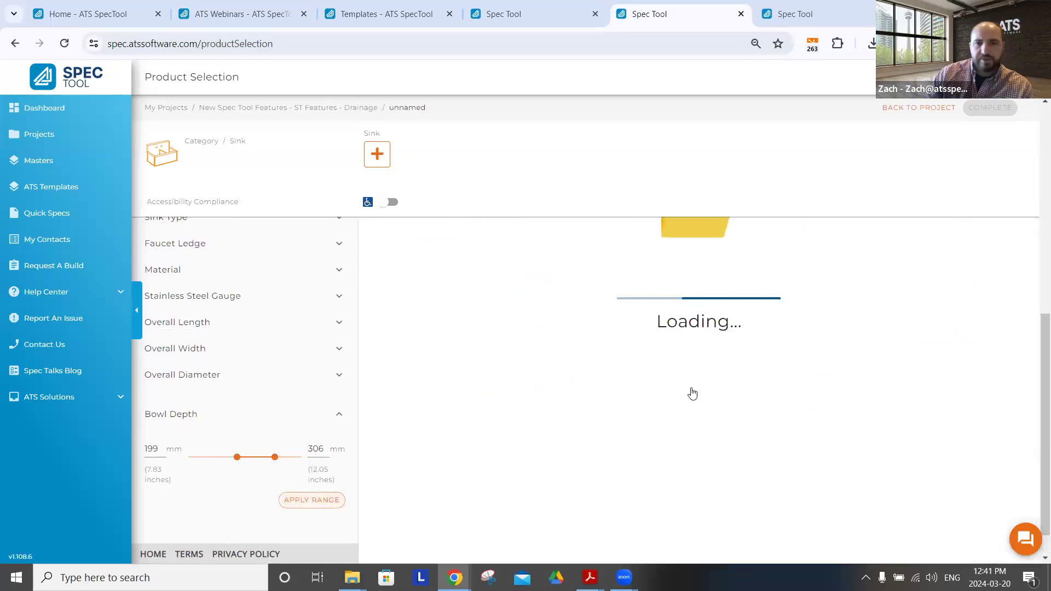
pyautogui.scroll(-7, 605, 343)
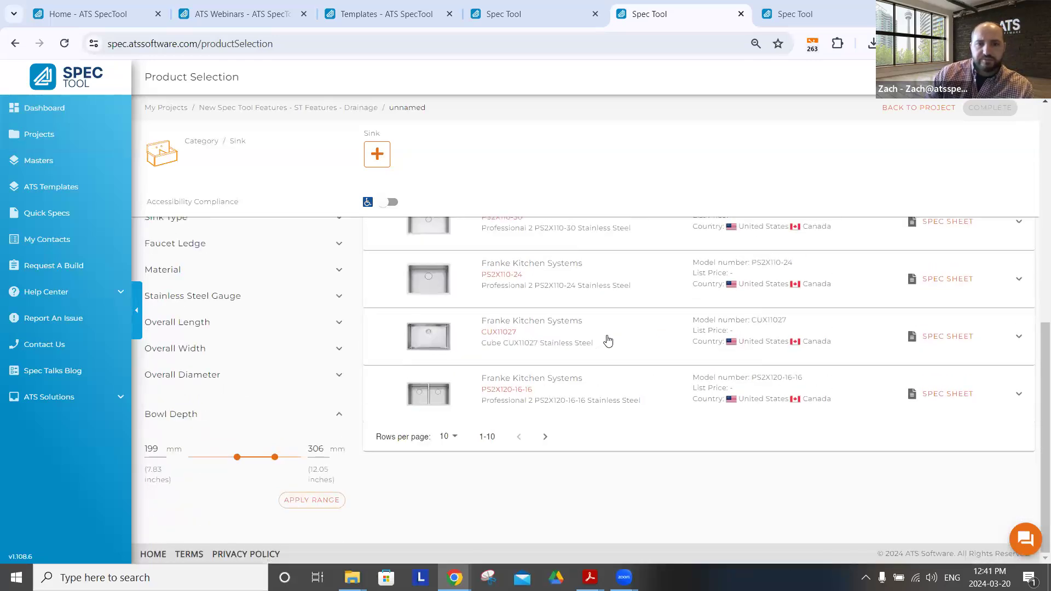
pyautogui.scroll(6, 608, 340)
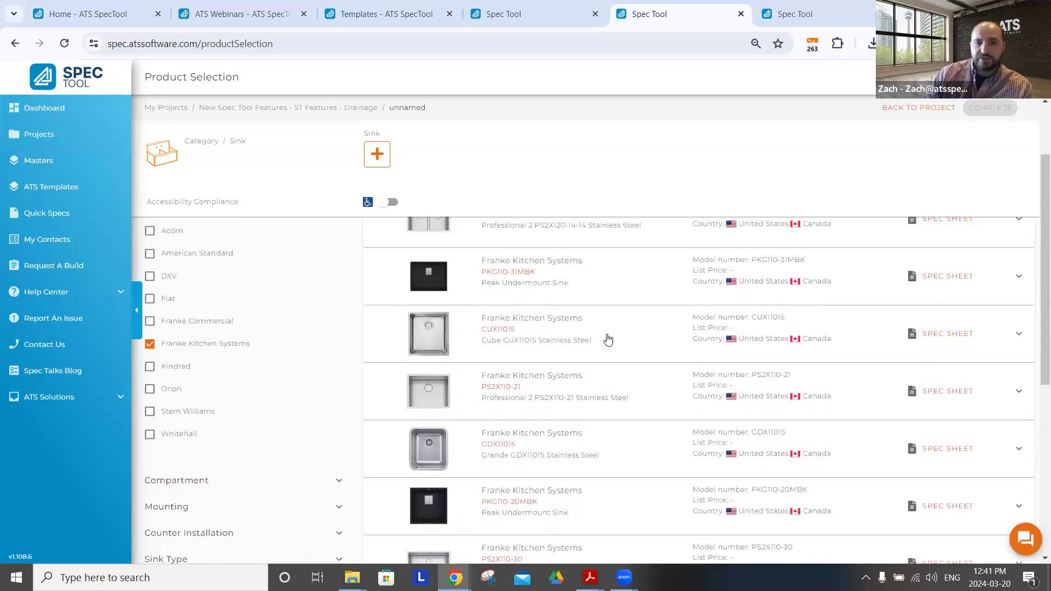
# Narrow the filtered sinks to those made of granite
pyautogui.scroll(-3, 609, 342)
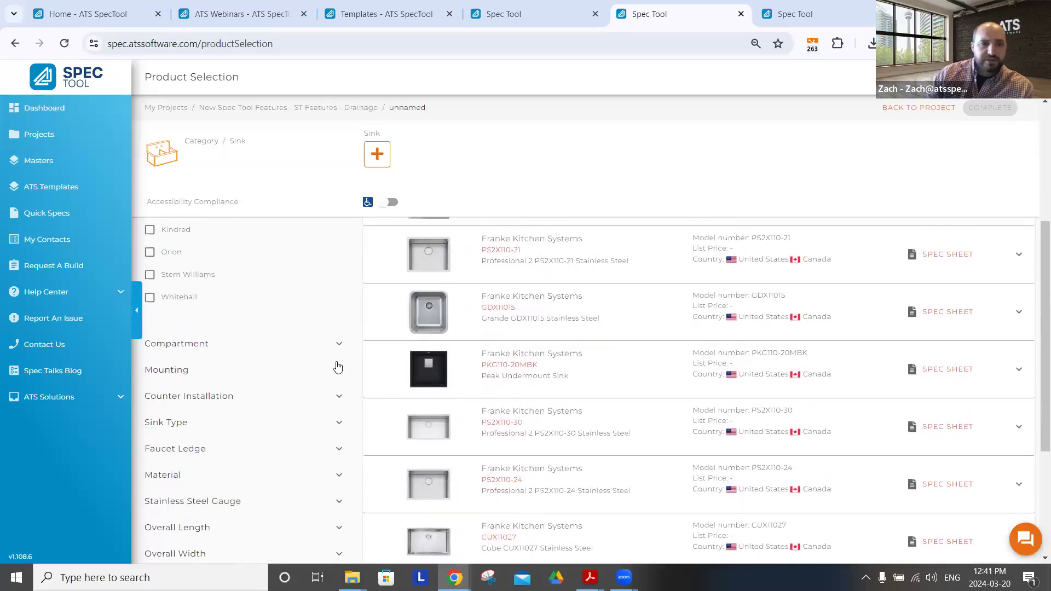
pyautogui.scroll(-1, 338, 367)
pyautogui.click(181, 406)
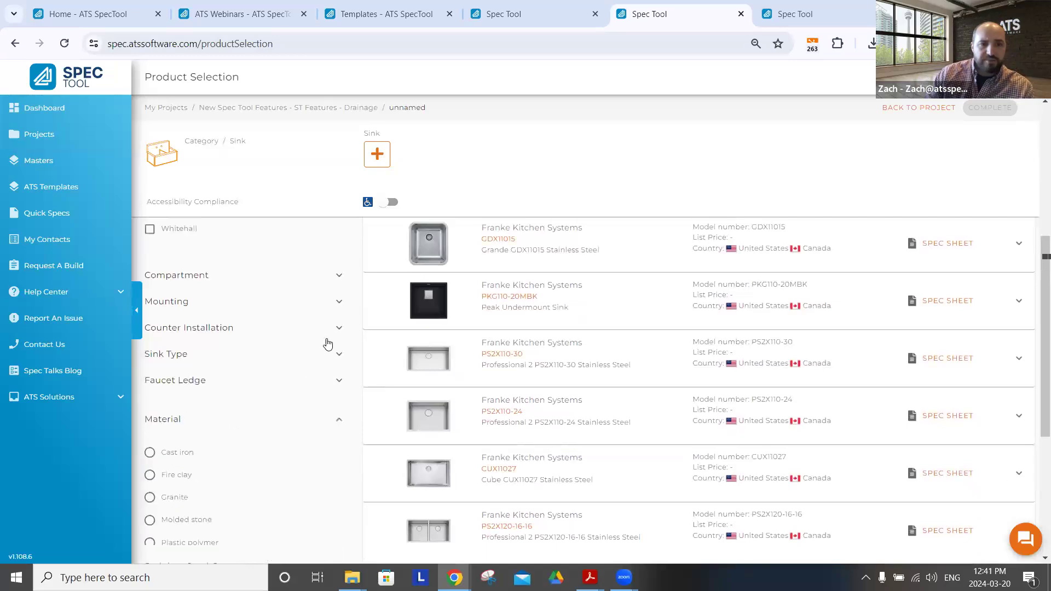
pyautogui.scroll(-2, 323, 340)
pyautogui.click(167, 365)
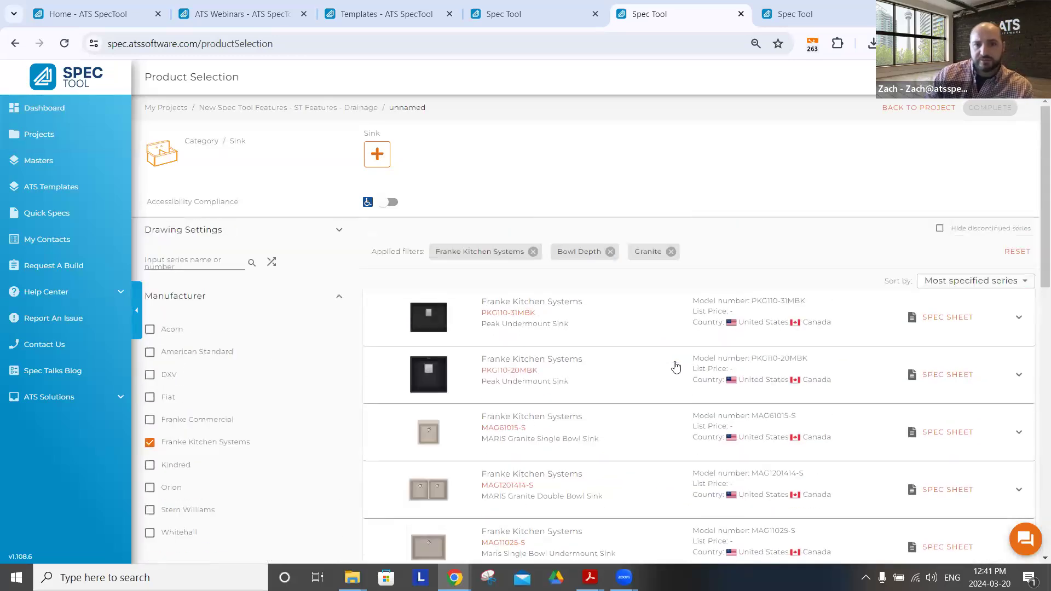
# Open the options of the MARIS Granite Single Bowl Sink and choose the Onyx (black) finish
pyautogui.scroll(-1, 564, 310)
pyautogui.click(610, 295)
pyautogui.scroll(-2, 695, 354)
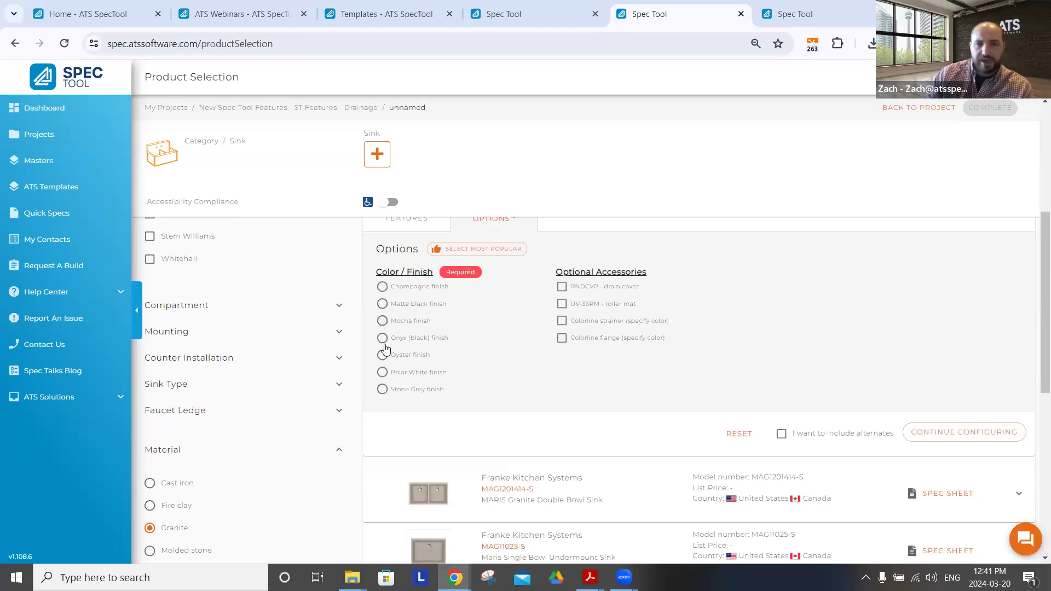
pyautogui.click(386, 338)
pyautogui.scroll(2, 830, 327)
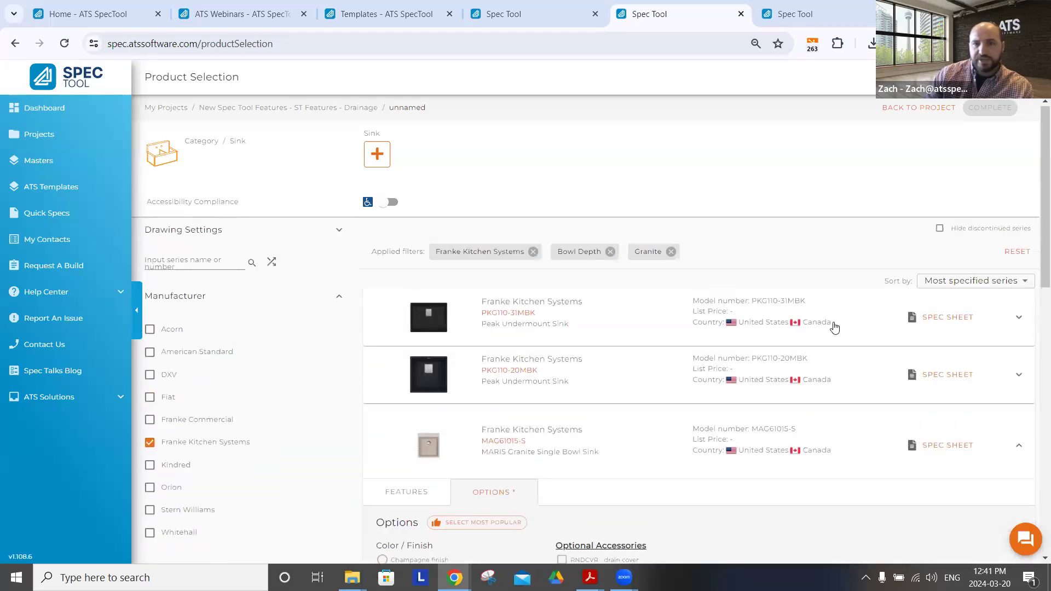
pyautogui.scroll(-4, 907, 367)
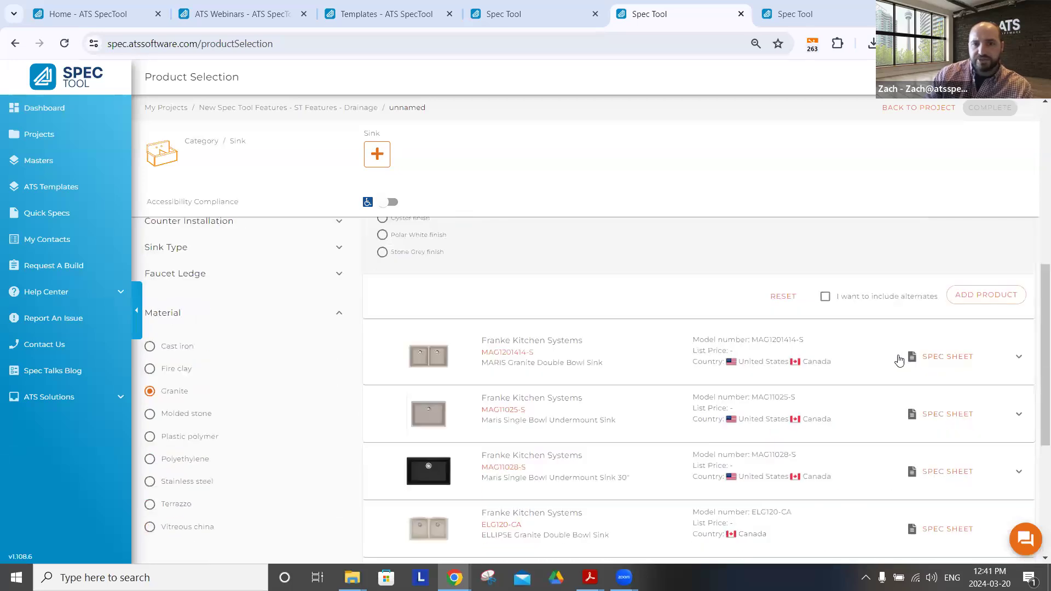
pyautogui.scroll(2, 891, 353)
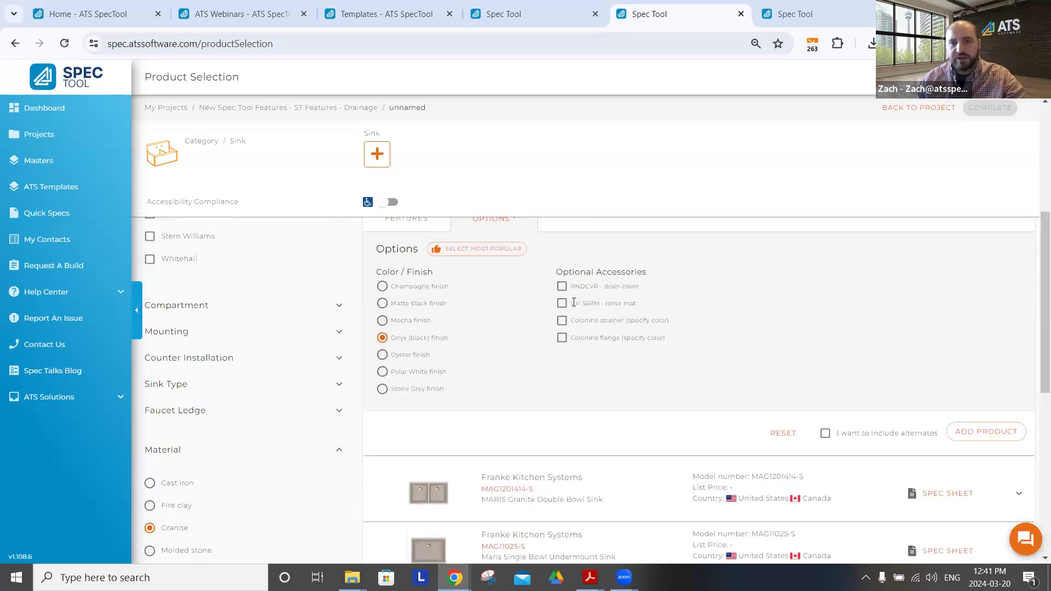
# Return to the project and create a new drawing in the ST Features - Drainage group with the Pumps category
pyautogui.click(924, 109)
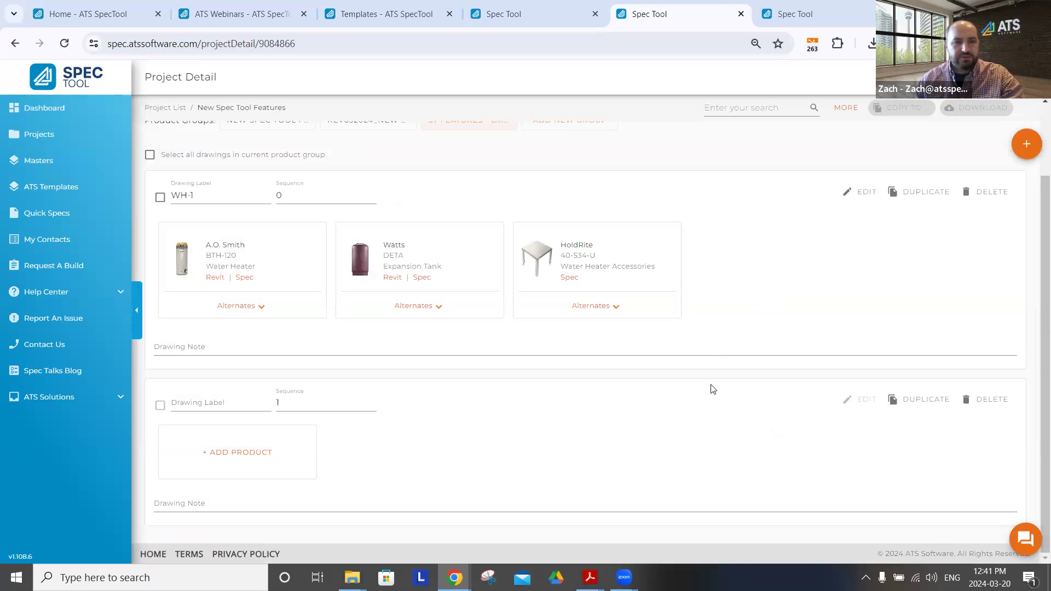
pyautogui.moveTo(669, 284)
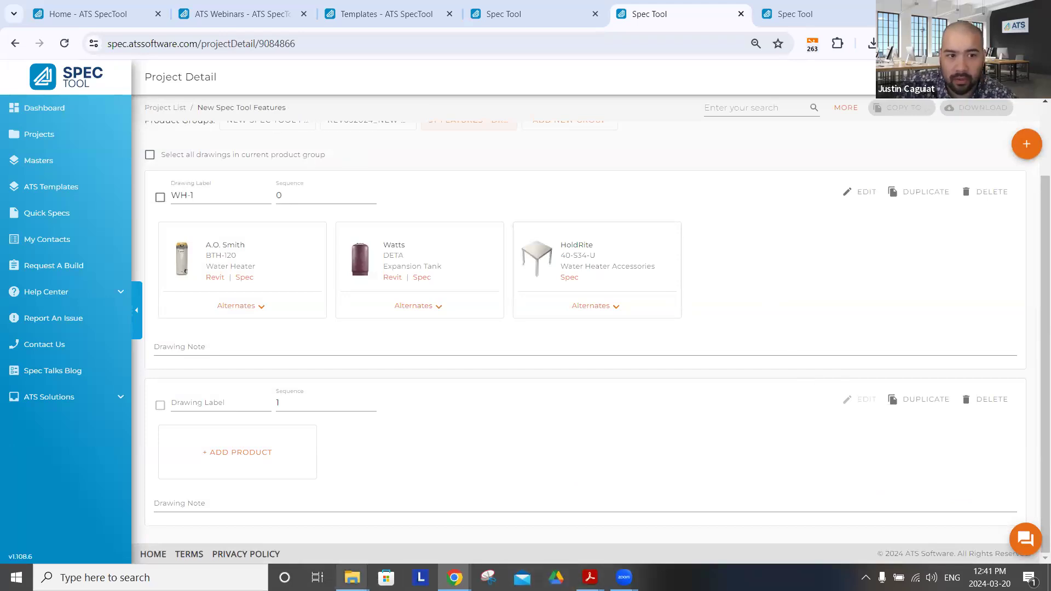
pyautogui.moveTo(352, 578)
pyautogui.moveTo(1027, 144)
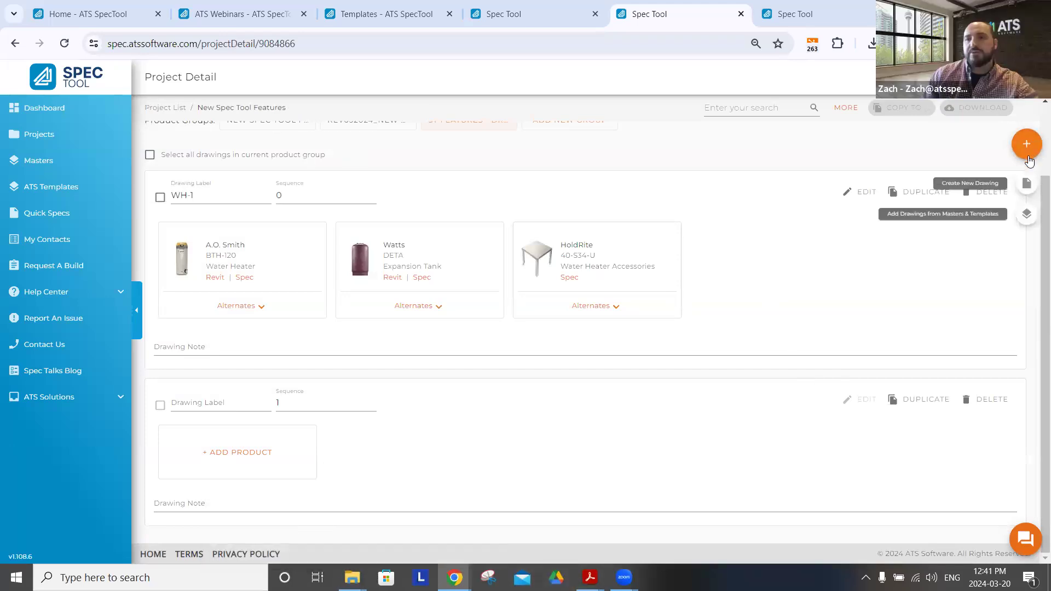
pyautogui.click(1027, 184)
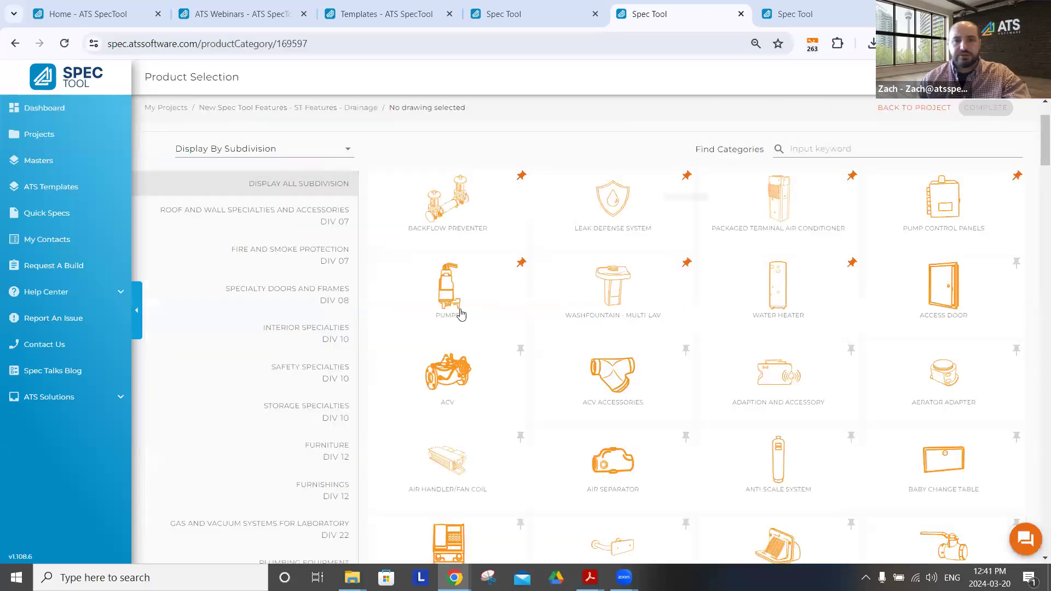
pyautogui.click(459, 298)
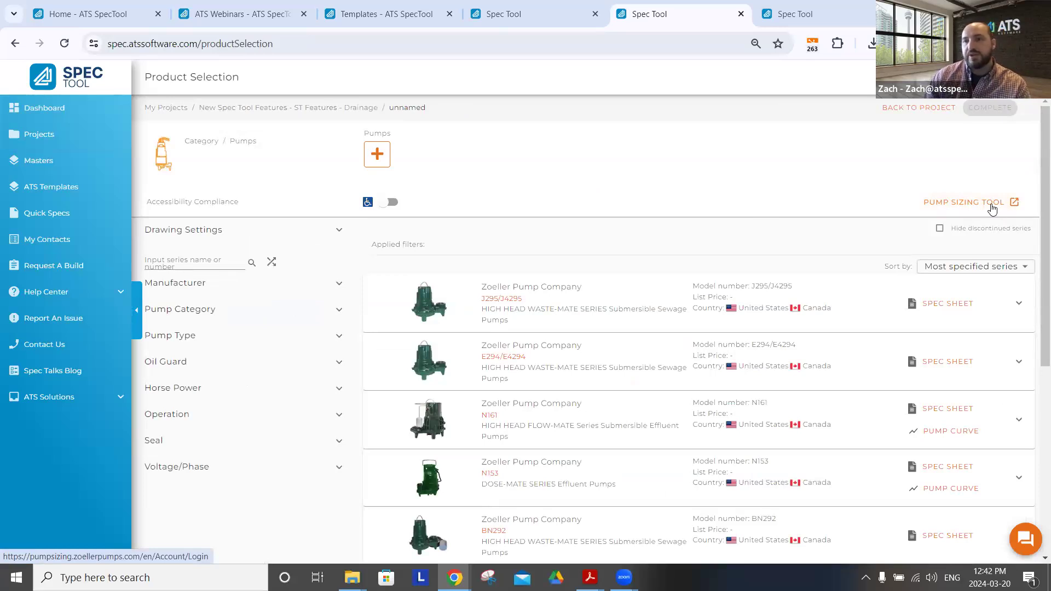
# Open the external Zoeller pump sizing tool and close its page again
pyautogui.click(992, 202)
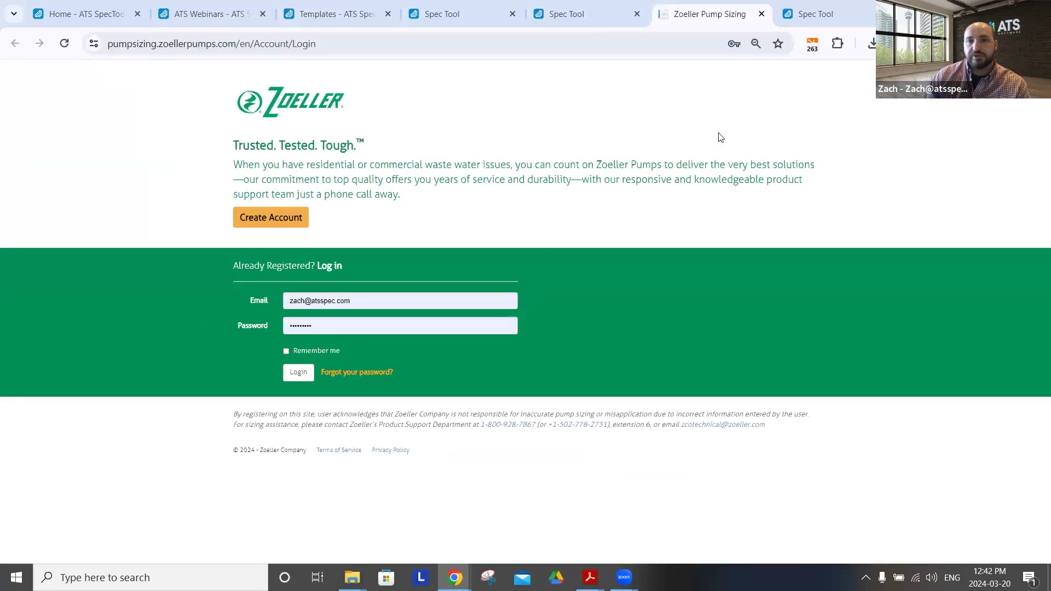
pyautogui.click(761, 14)
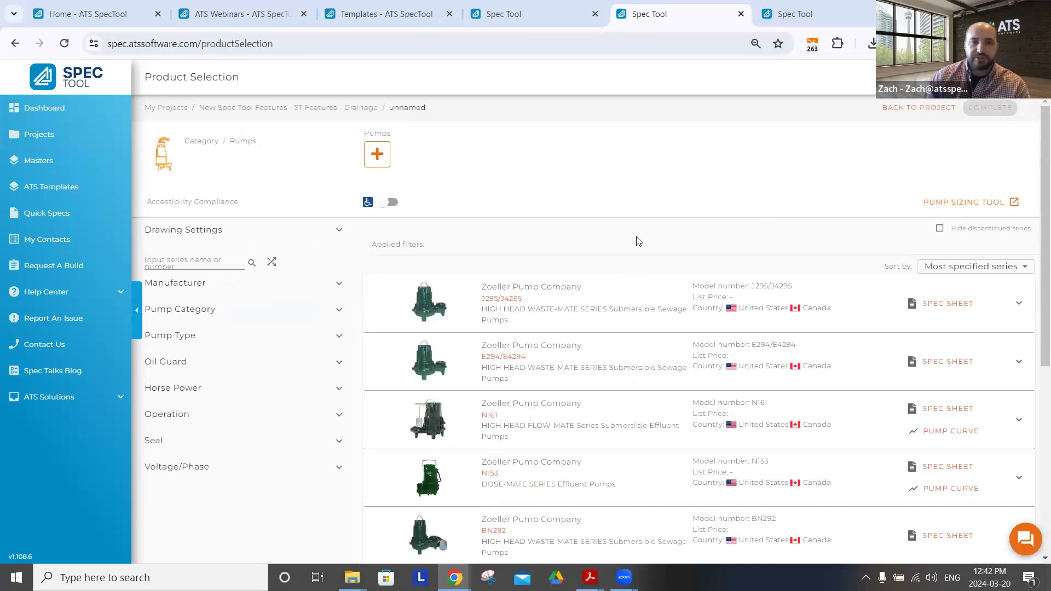
# Review the configuration options of the Zoeller J295/J4295 sewage pump and collapse them
pyautogui.click(582, 299)
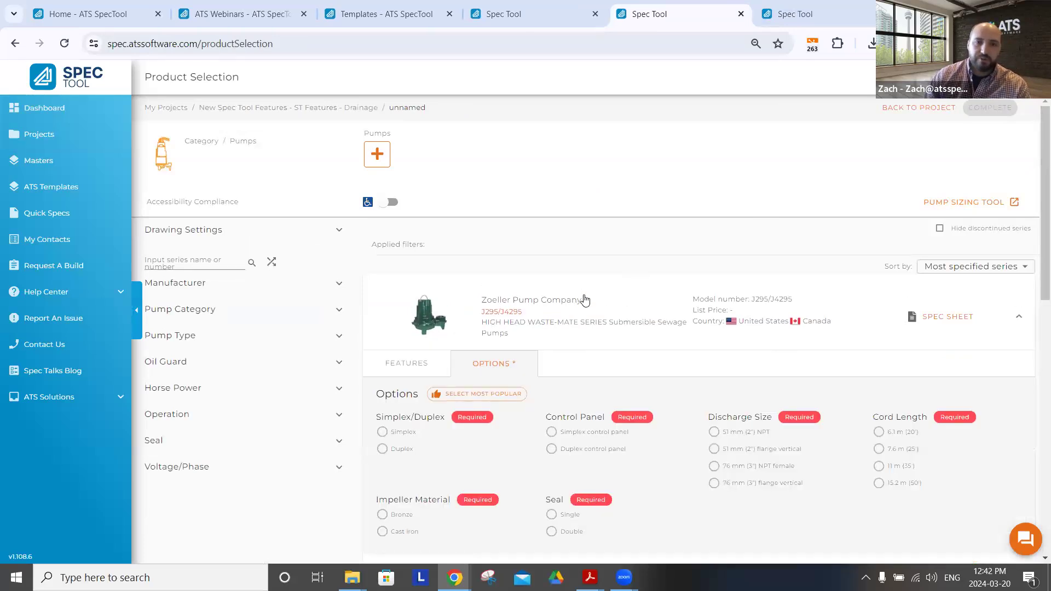
pyautogui.scroll(-1, 706, 316)
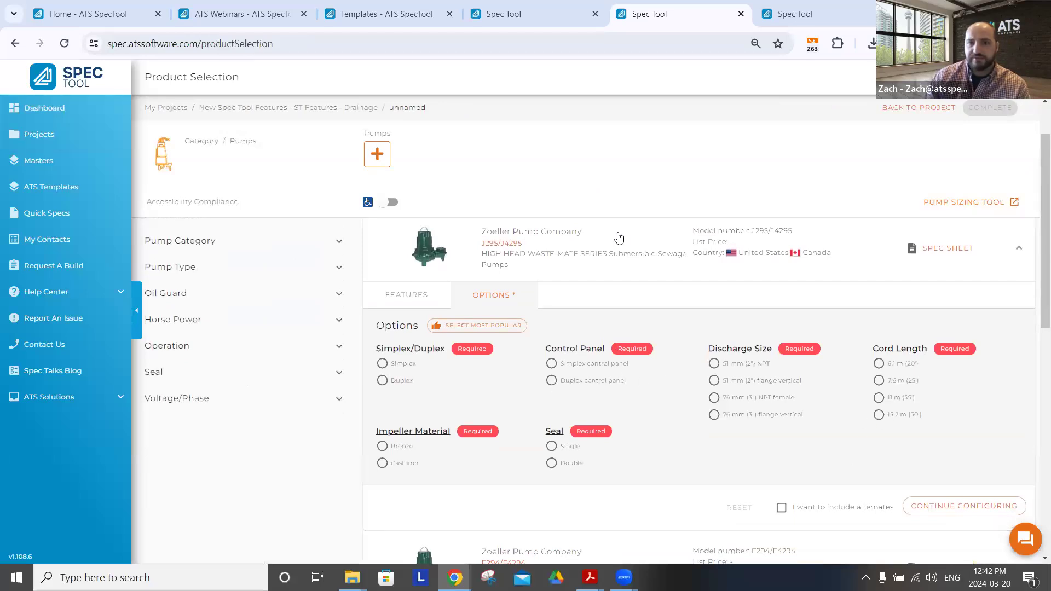
pyautogui.click(658, 252)
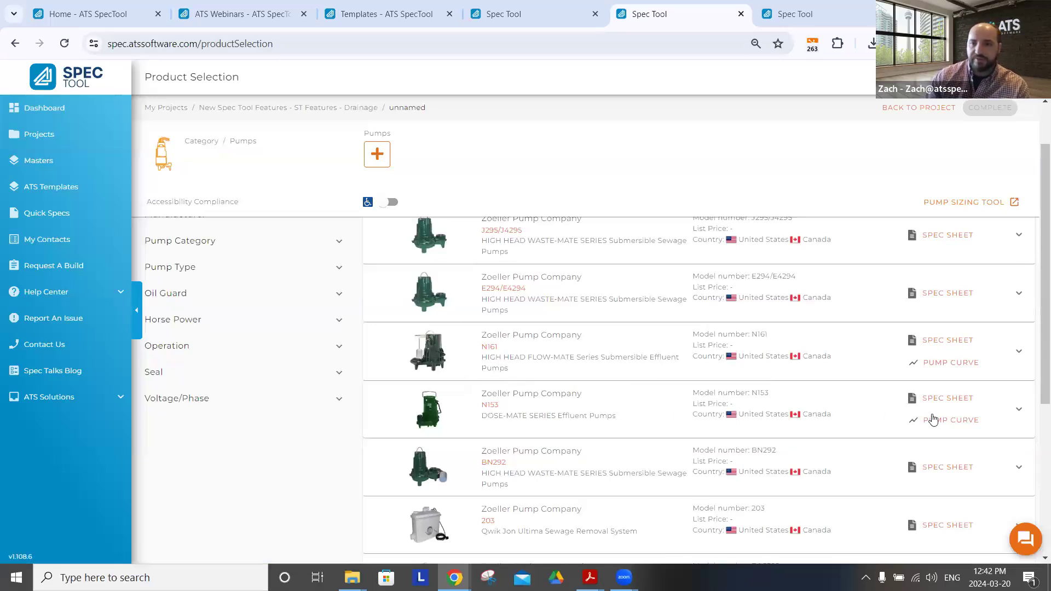
# Preview the pump performance curves of the Zoeller N153 and N161 pumps, closing each preview
pyautogui.click(963, 419)
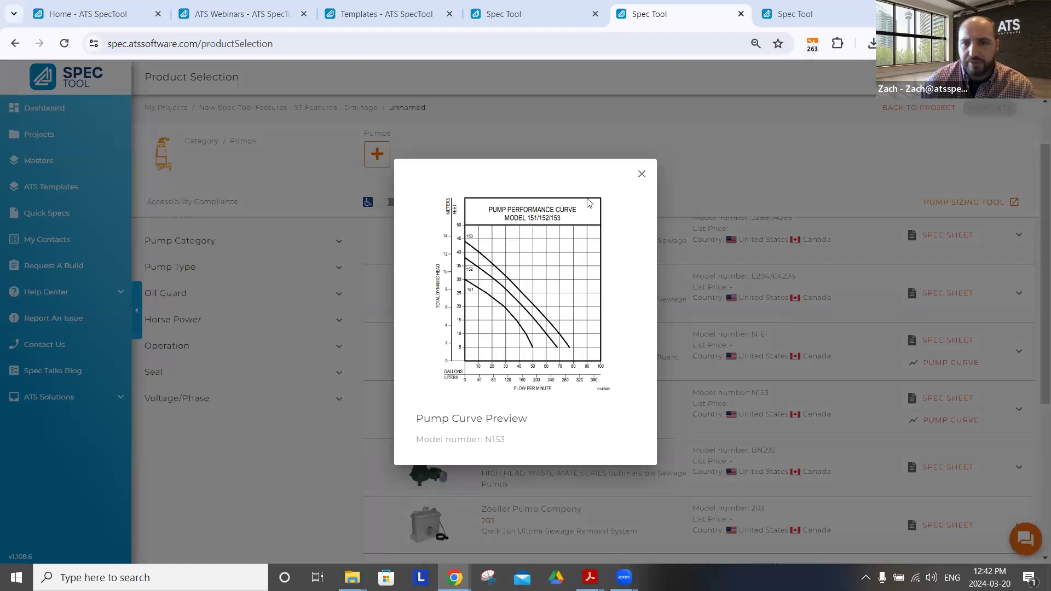
pyautogui.click(642, 174)
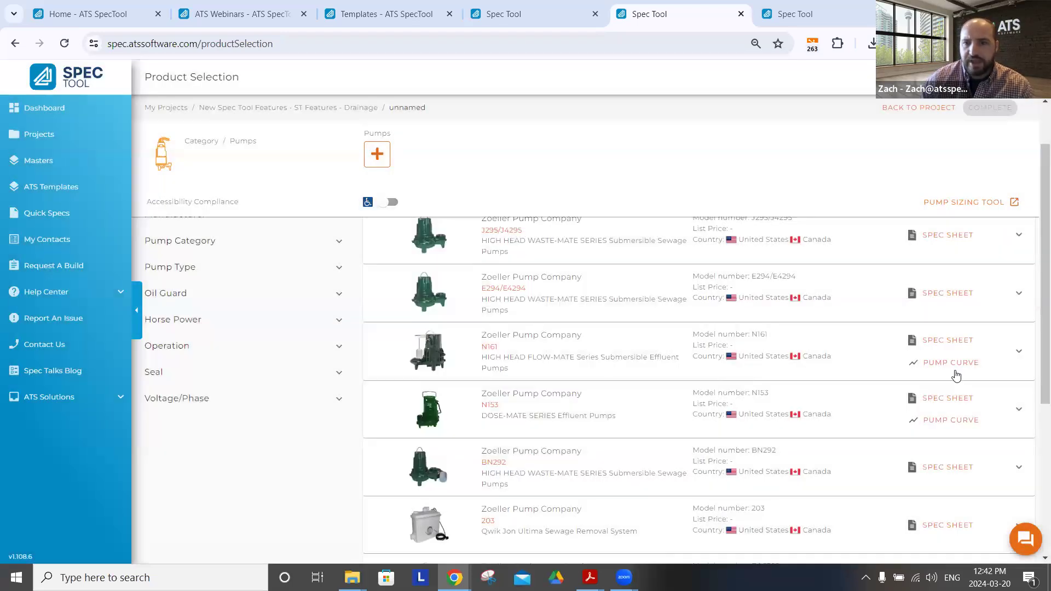
pyautogui.click(948, 362)
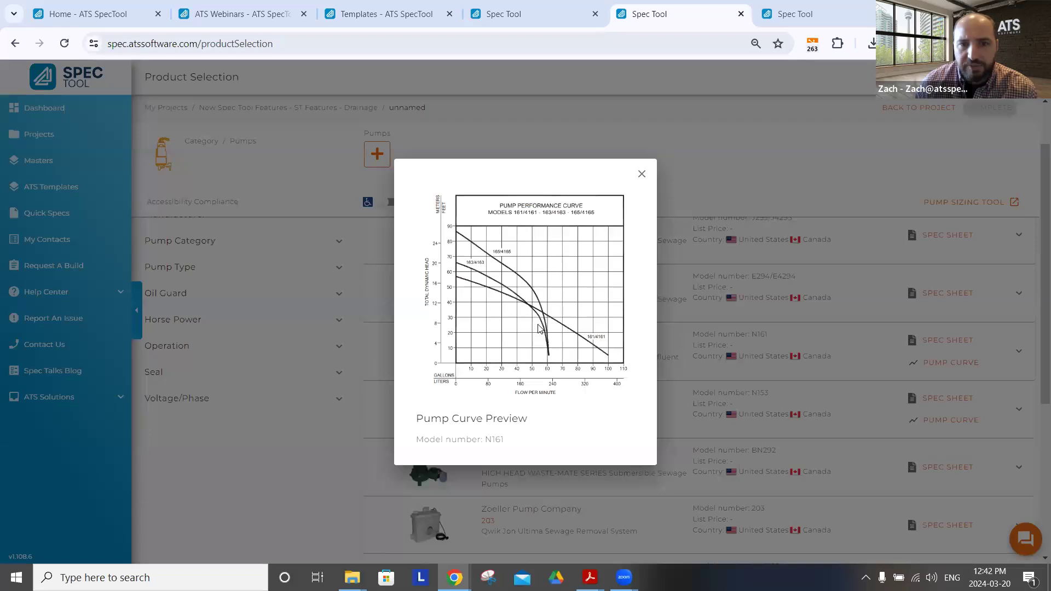
pyautogui.click(642, 174)
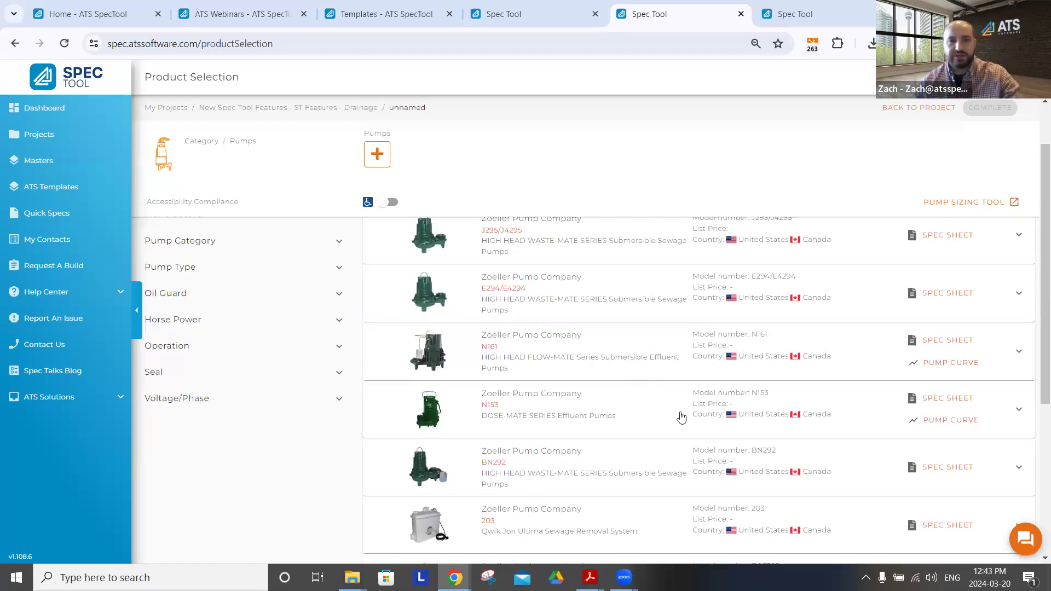
pyautogui.scroll(2, 673, 377)
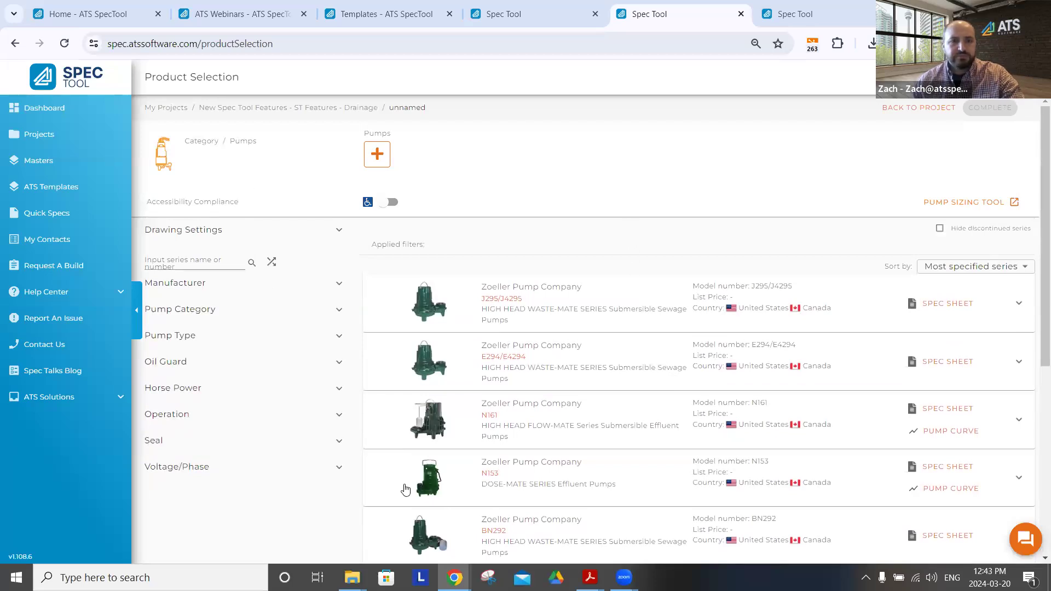
# In File Explorer, refresh Downloads, inspect the New Spec Tool Features revit archive and its CO1A (BF) folder, and return to Downloads
pyautogui.moveTo(352, 578)
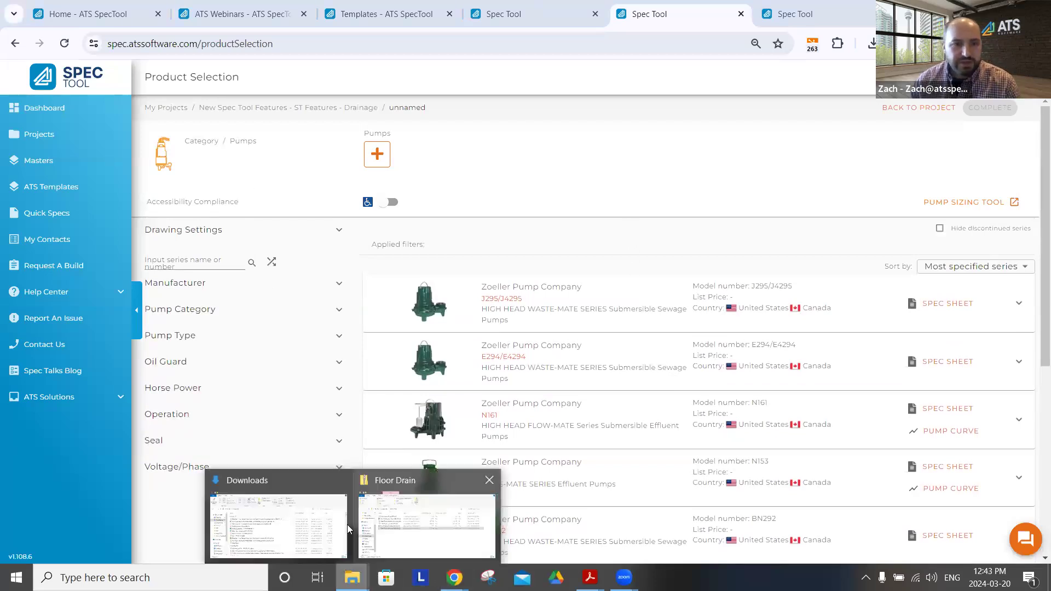
pyautogui.click(347, 524)
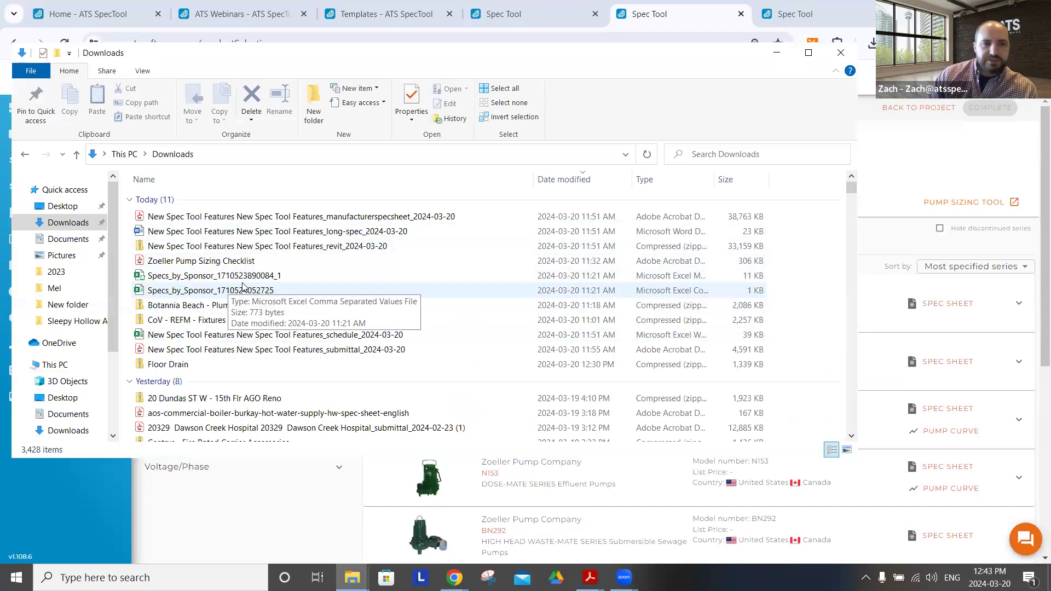
pyautogui.click(646, 154)
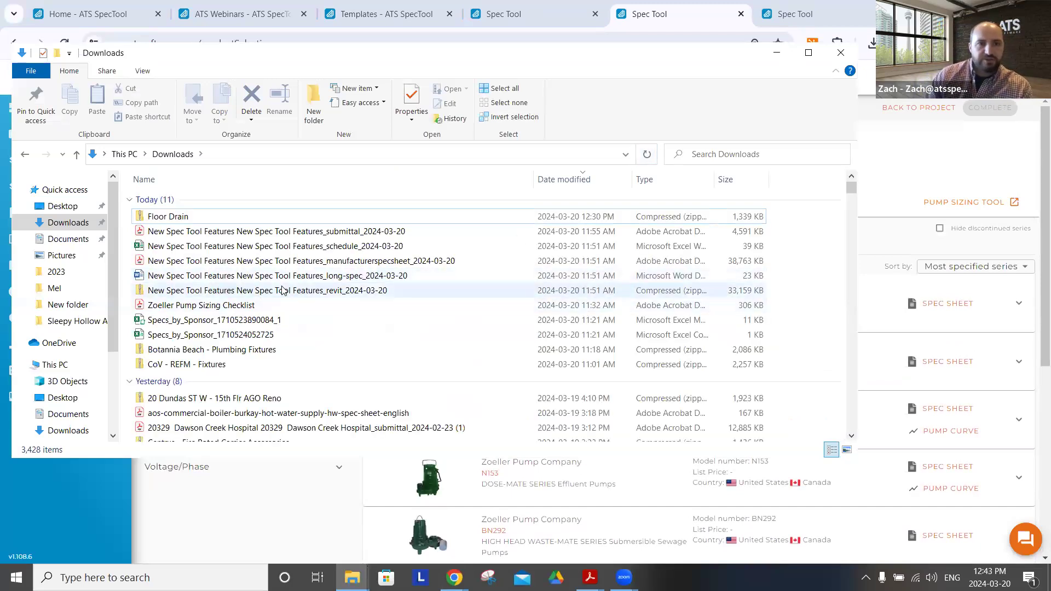
pyautogui.doubleClick(257, 293)
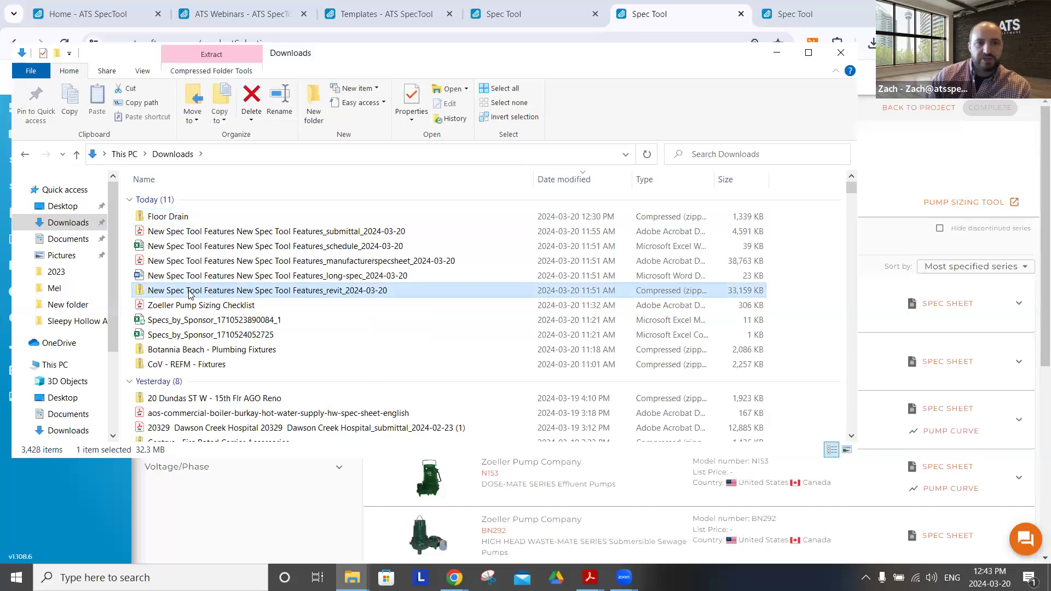
pyautogui.scroll(-1, 255, 236)
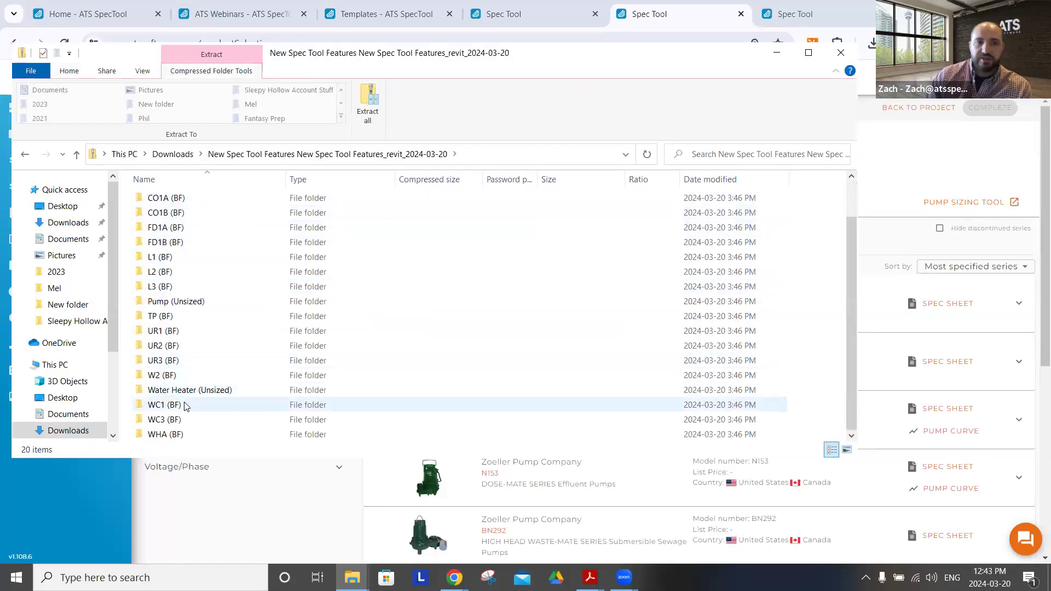
pyautogui.scroll(1, 186, 438)
pyautogui.doubleClick(166, 245)
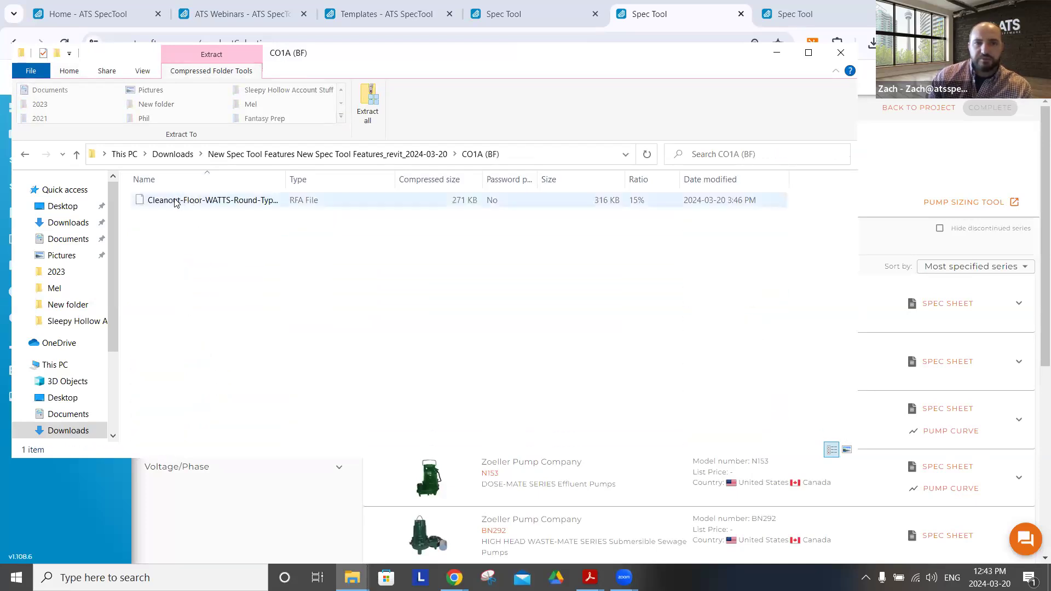
pyautogui.click(174, 157)
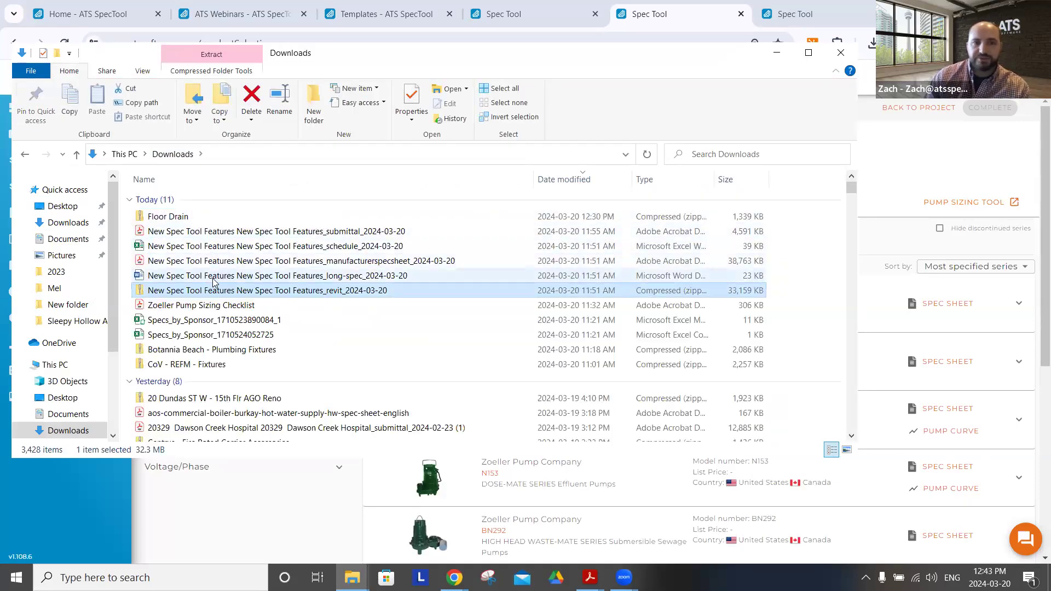
# Open the New Spec Tool Features long-spec document in Word, highlight the Backflow Preventer (Unsized) entry and enable editing
pyautogui.click(213, 277)
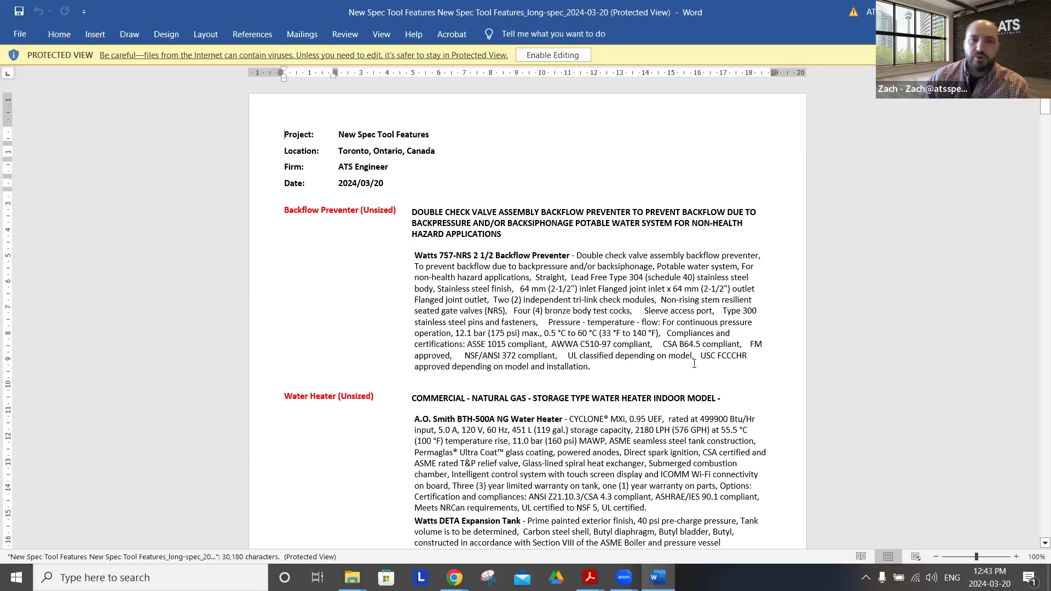
pyautogui.moveTo(601, 371); pyautogui.dragTo(335, 206)
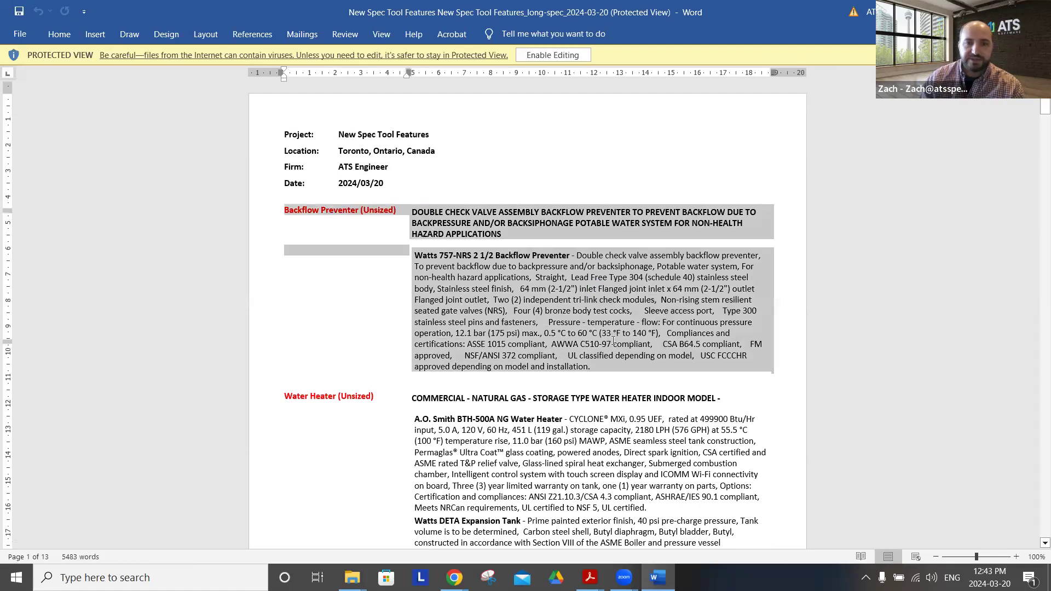
pyautogui.scroll(-3, 546, 140)
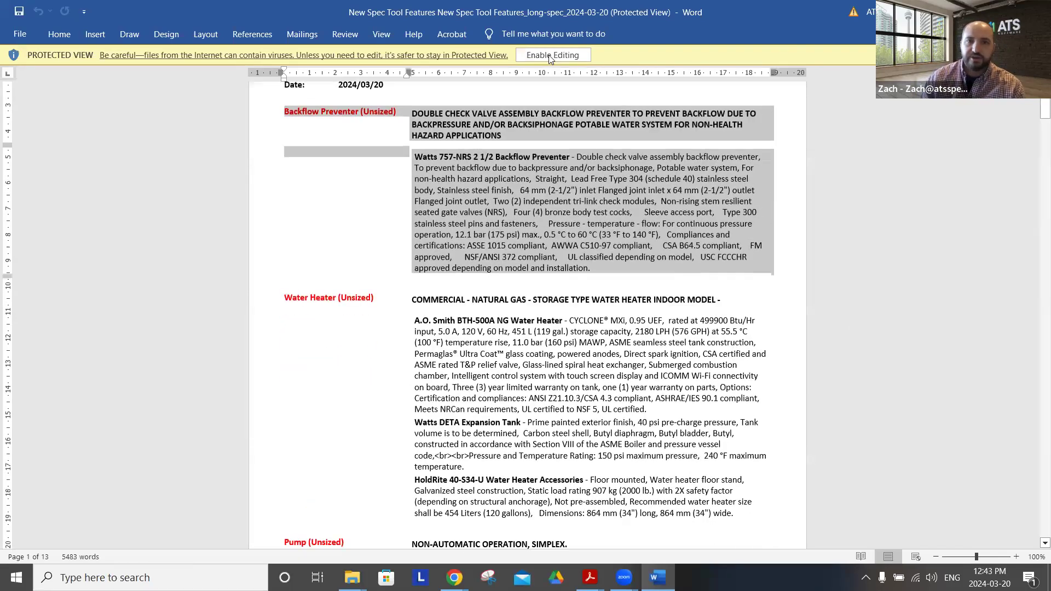
pyautogui.click(551, 57)
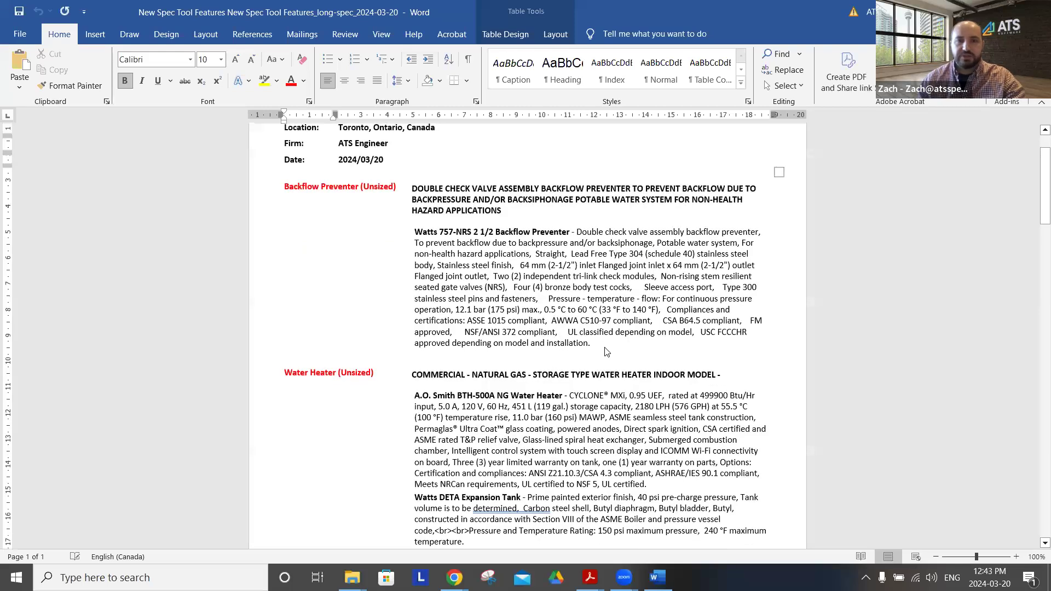
# Delete the Watts DETA Expansion Tank paragraph from the Water Heater (Unsized) entry and highlight that entry's specification text
pyautogui.scroll(-3, 605, 340)
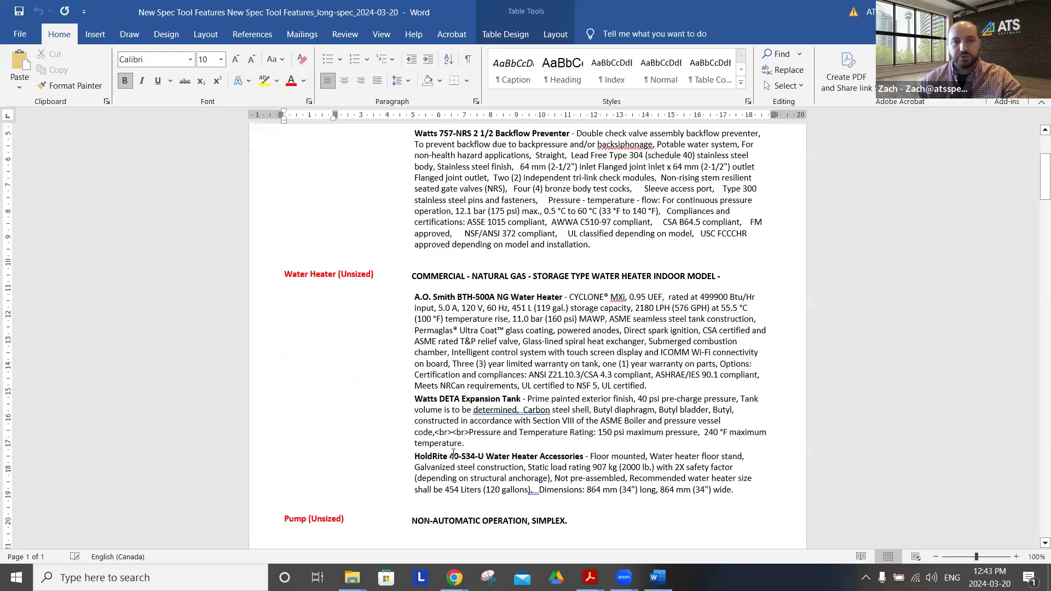
pyautogui.click(406, 405)
pyautogui.click(431, 407)
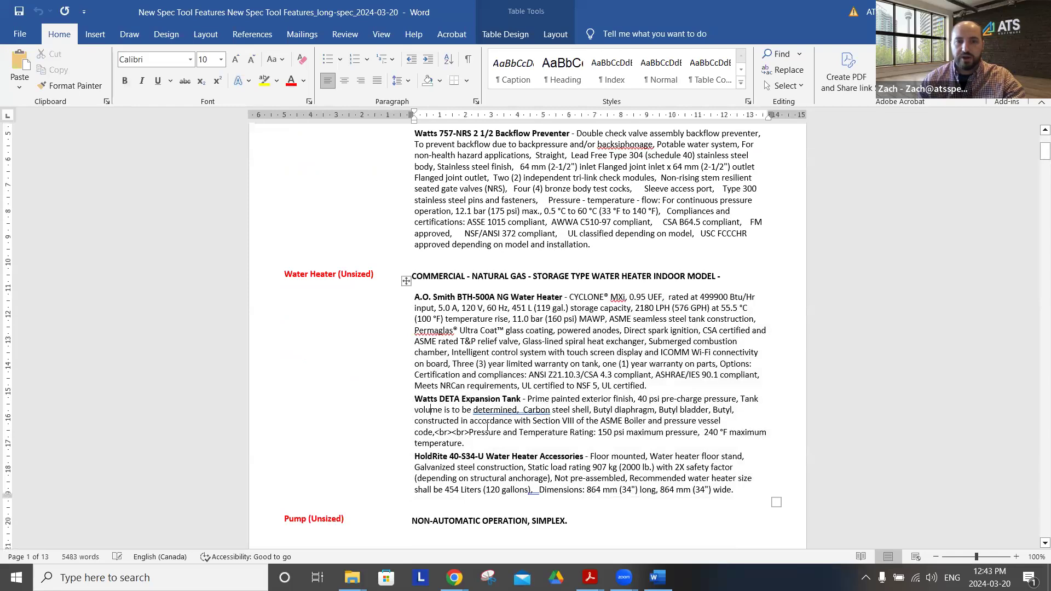
pyautogui.moveTo(464, 441); pyautogui.dragTo(439, 392)
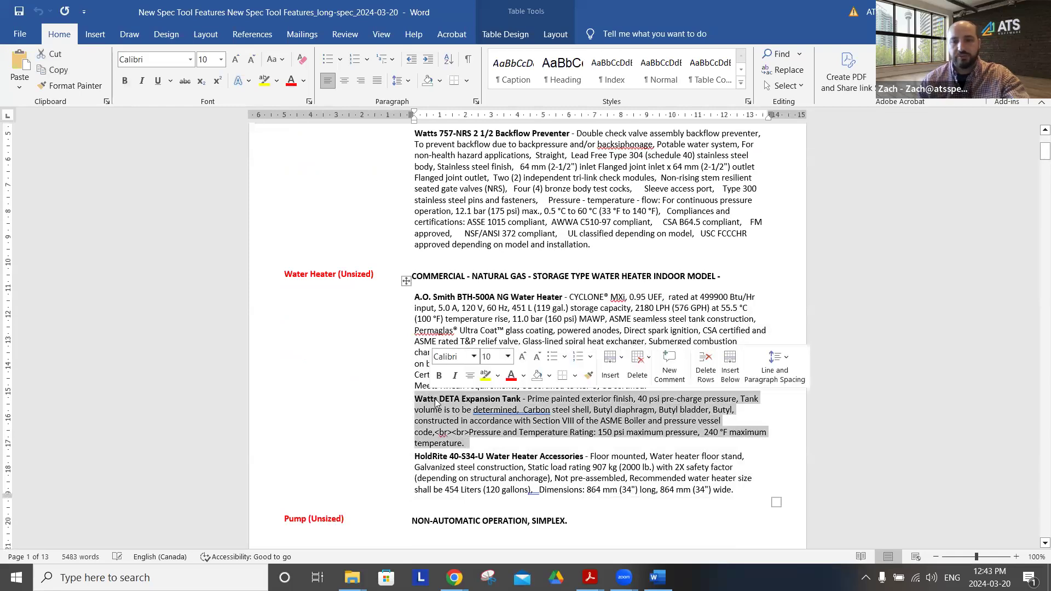
pyautogui.press('Delete')
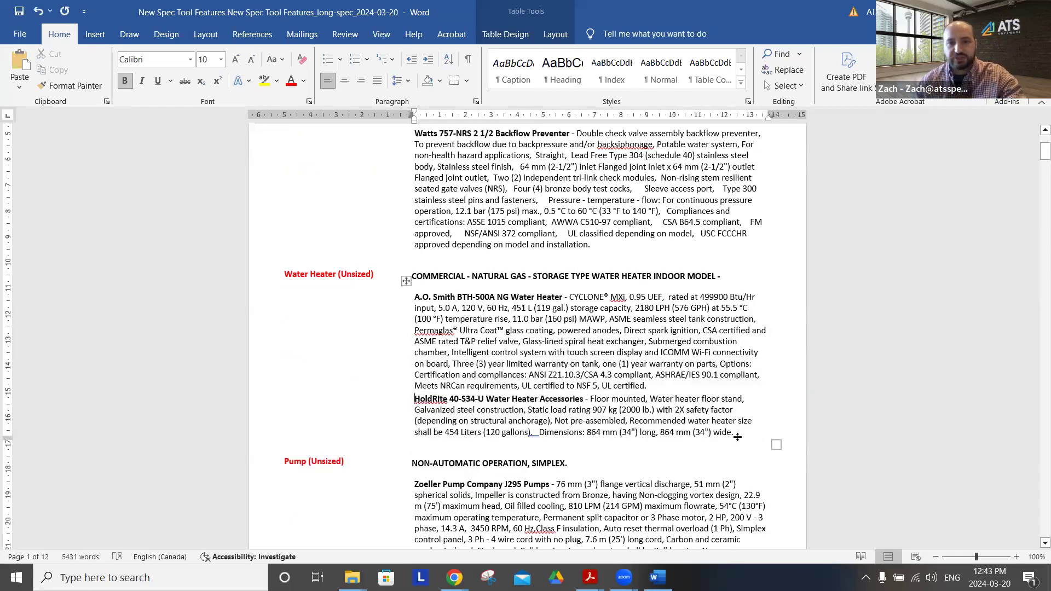
pyautogui.moveTo(737, 432); pyautogui.dragTo(756, 355)
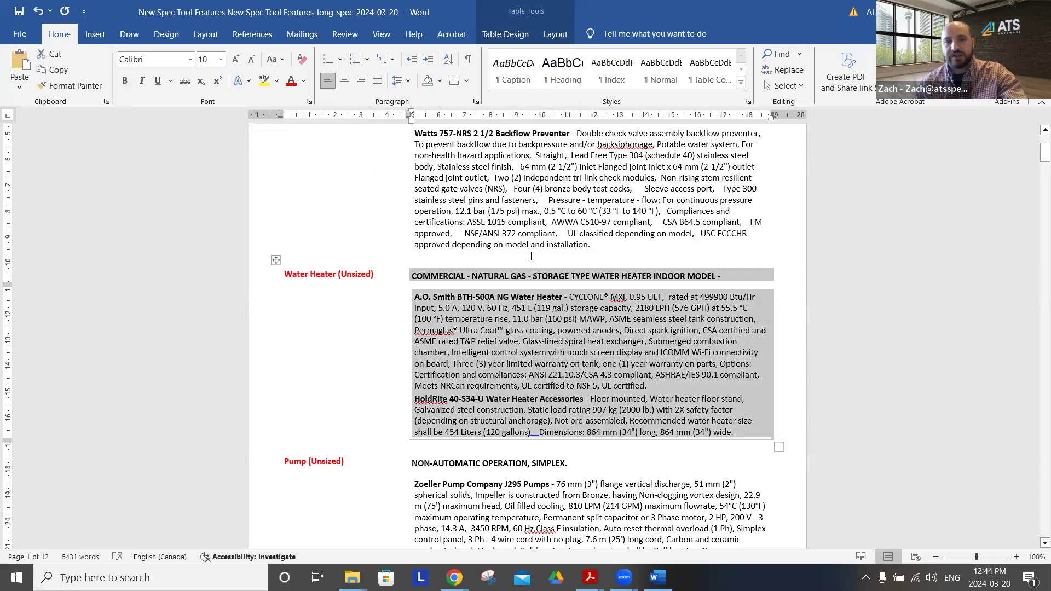
# Open the New Spec Tool Features schedule workbook in Excel and review its Backflow, Drain and Plumbing Schedule sheets, highlighting the plumbing fixtures table
pyautogui.hotkey('alt', 'Tab')
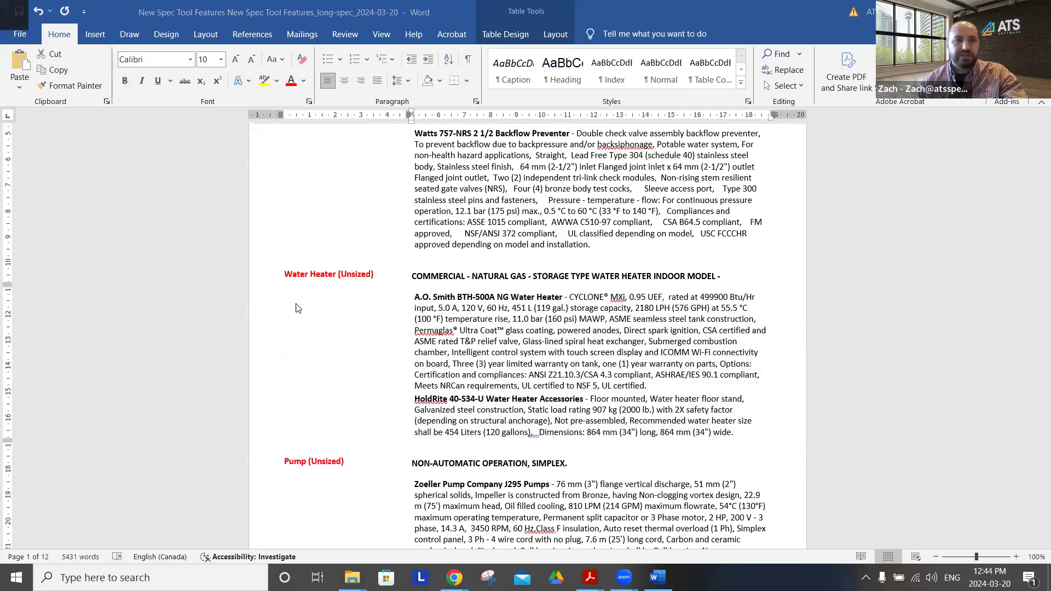
pyautogui.click(204, 251)
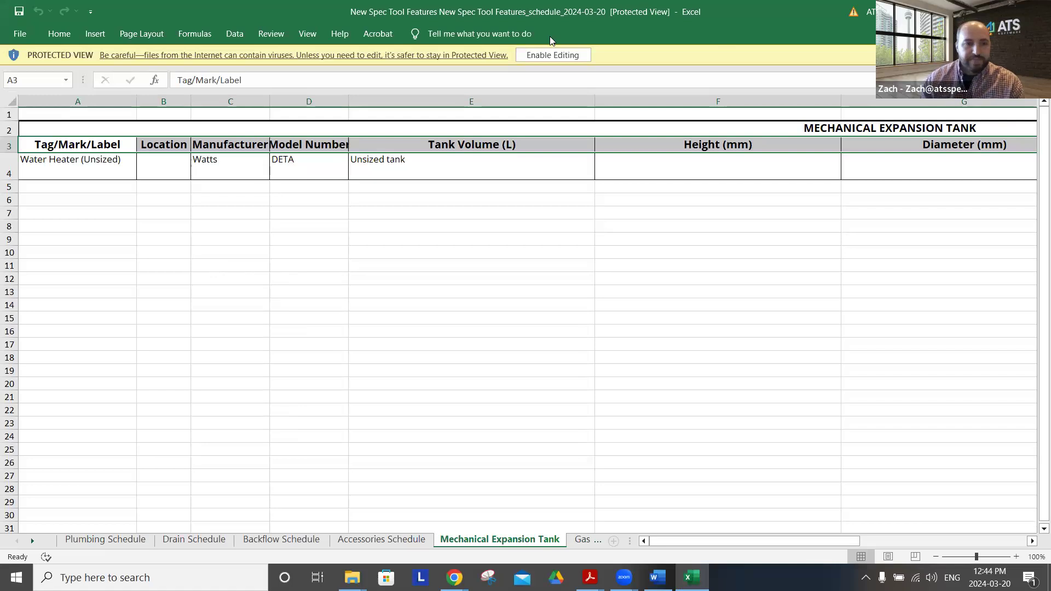
pyautogui.click(91, 542)
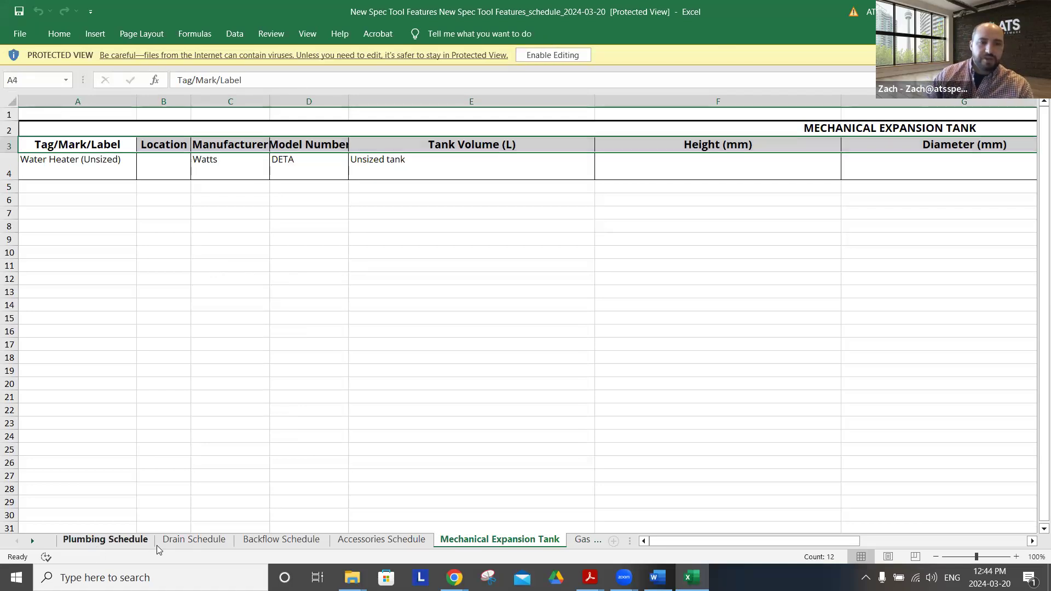
pyautogui.click(243, 542)
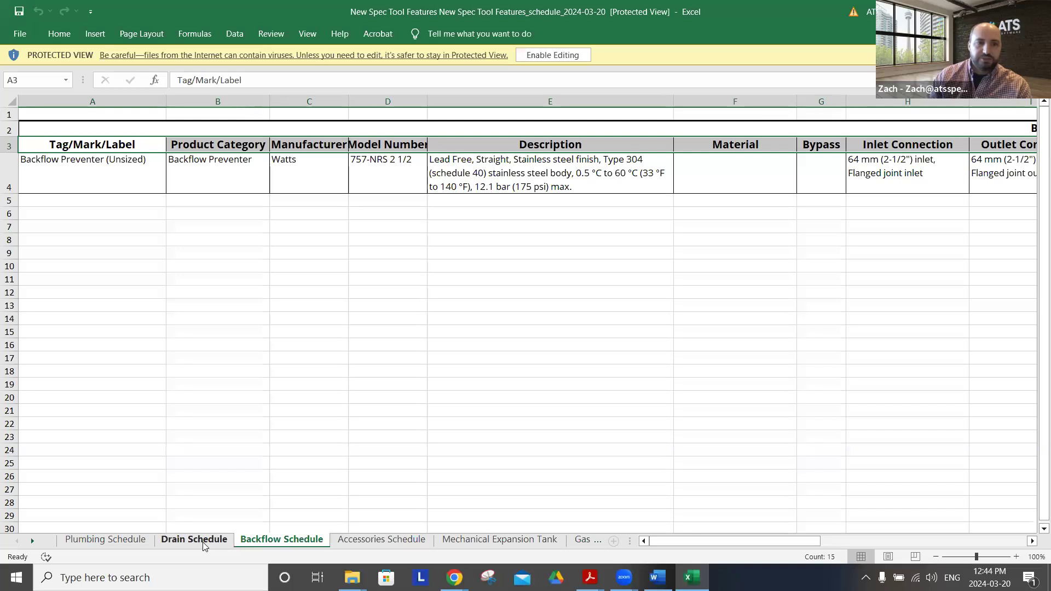
pyautogui.click(204, 543)
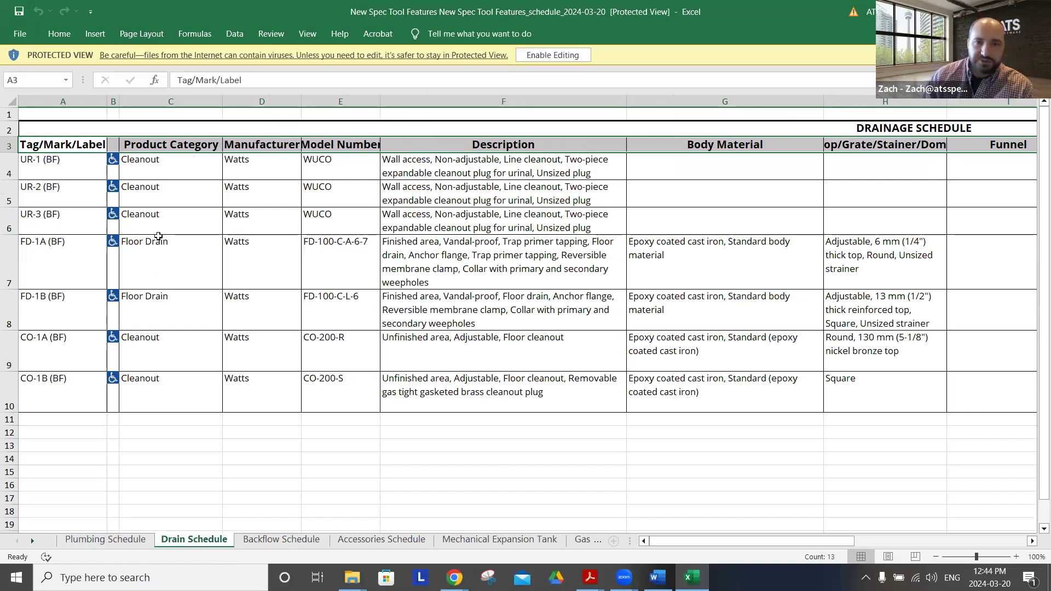
pyautogui.click(105, 540)
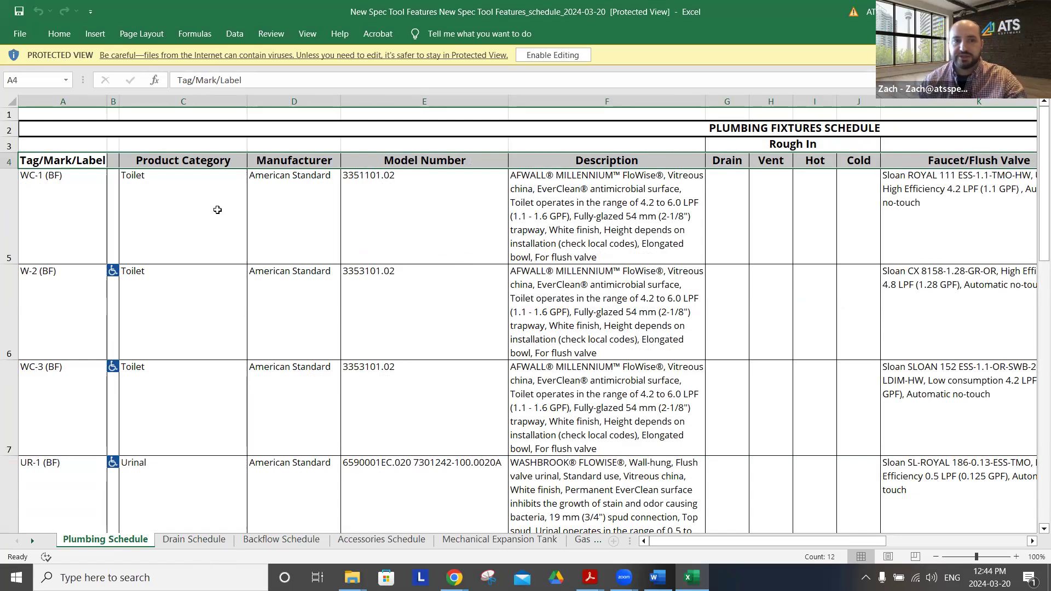
pyautogui.moveTo(60, 143); pyautogui.dragTo(612, 394)
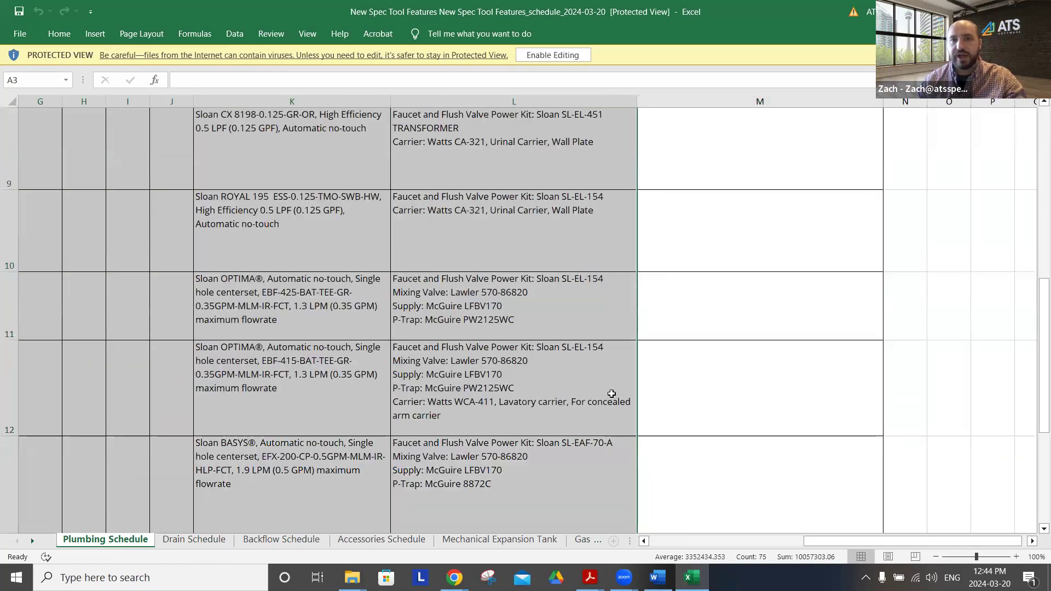
# Open the New Spec Tool Features submittal PDF from Downloads in Acrobat and examine its product pages, including the backflow preventer and water heater
pyautogui.hotkey('alt', 'Tab')
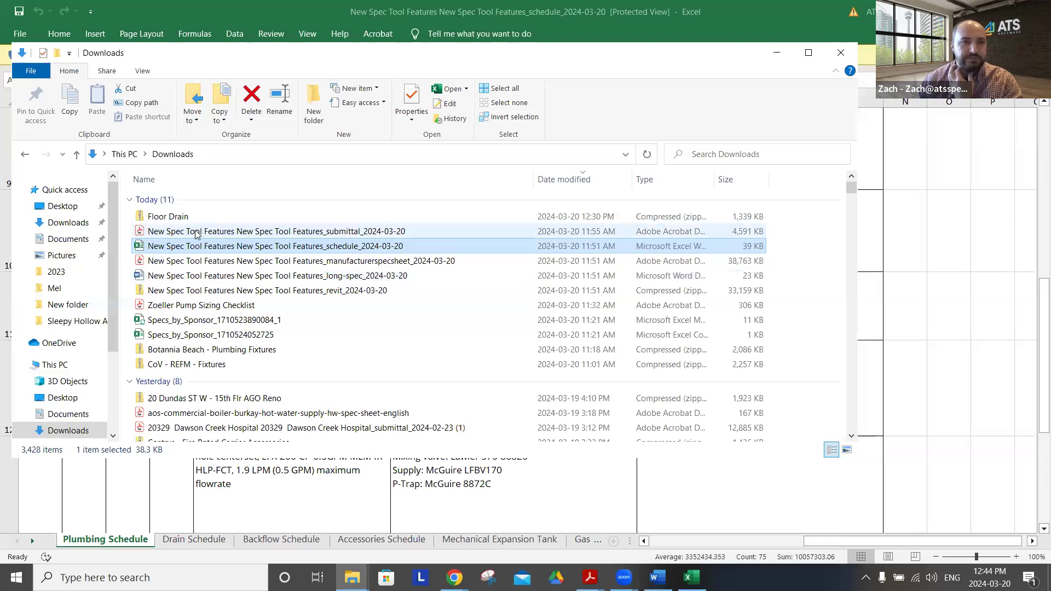
pyautogui.doubleClick(195, 235)
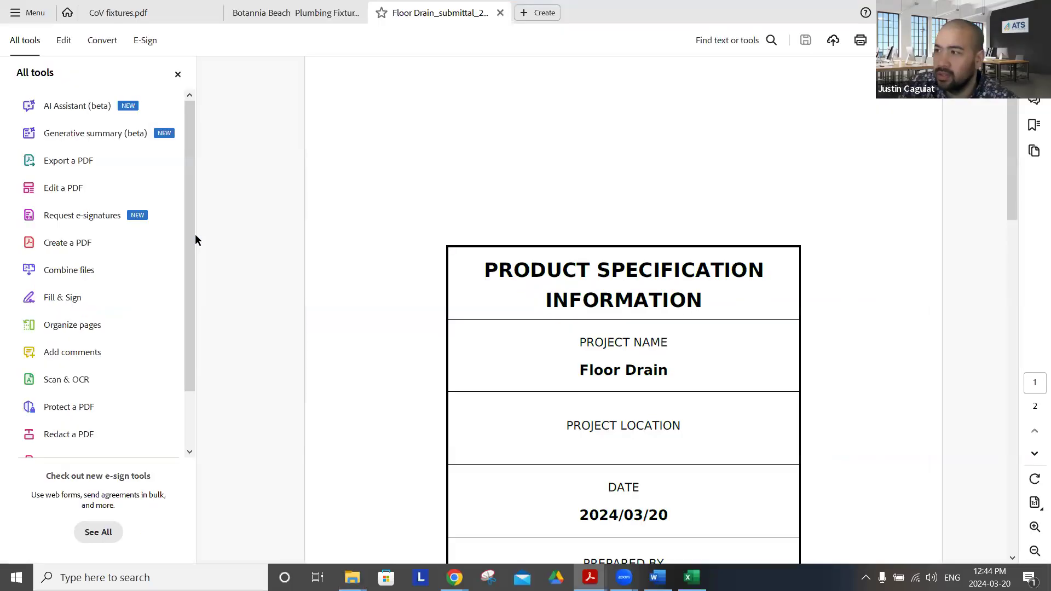
pyautogui.scroll(-10, 419, 228)
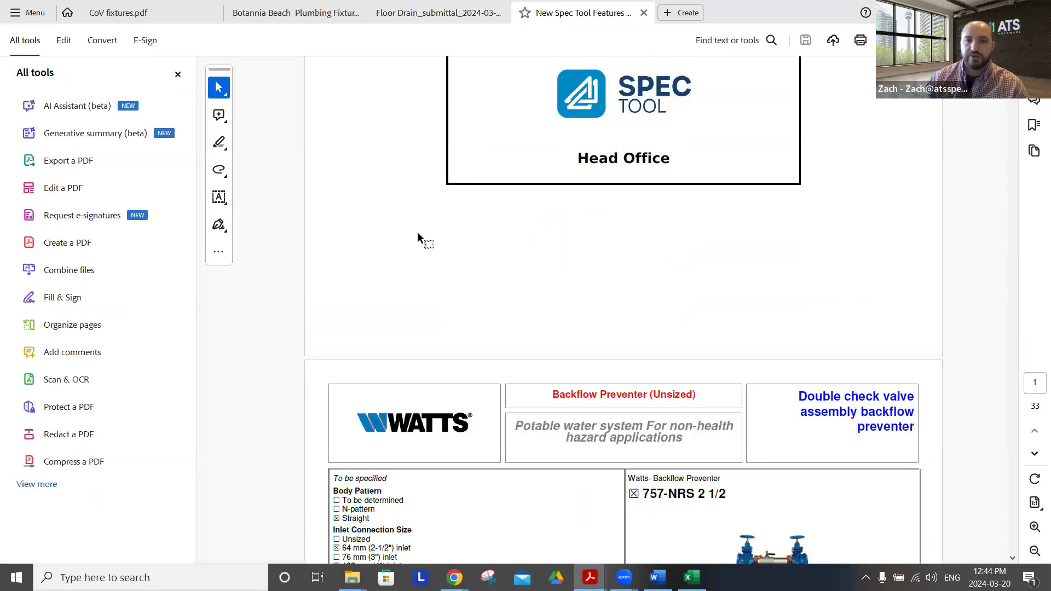
pyautogui.scroll(-10, 417, 231)
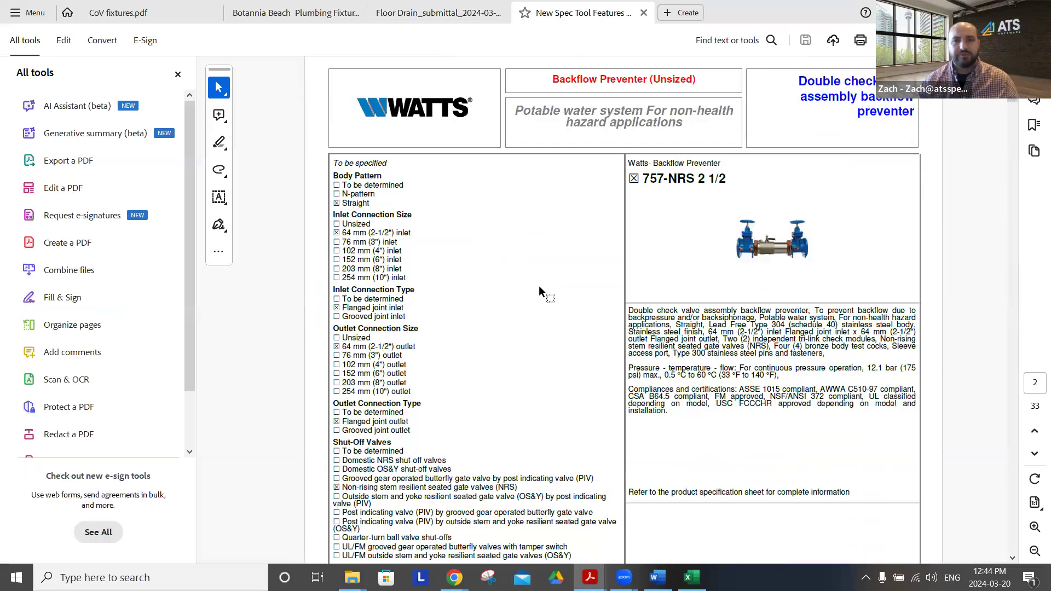
pyautogui.scroll(-10, 540, 289)
pyautogui.scroll(-6, 539, 290)
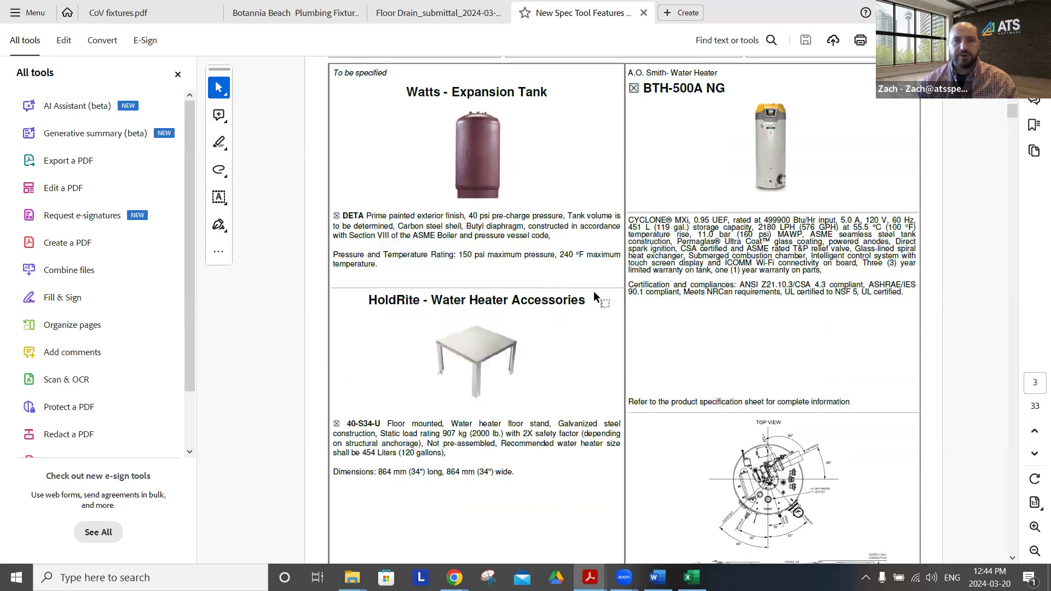
pyautogui.scroll(-10, 594, 292)
pyautogui.scroll(-15, 593, 294)
pyautogui.scroll(-15, 593, 288)
pyautogui.scroll(-8, 592, 288)
# Open the Floor Drain archive in Downloads and view its manufacturer spec sheet PDF
pyautogui.hotkey('alt', 'Tab')
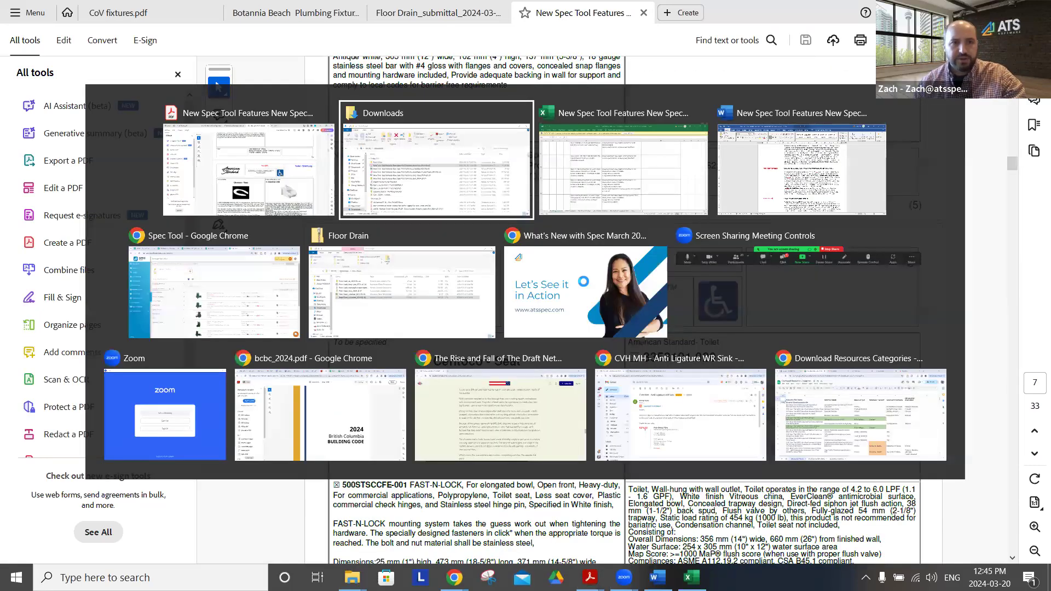
pyautogui.doubleClick(169, 216)
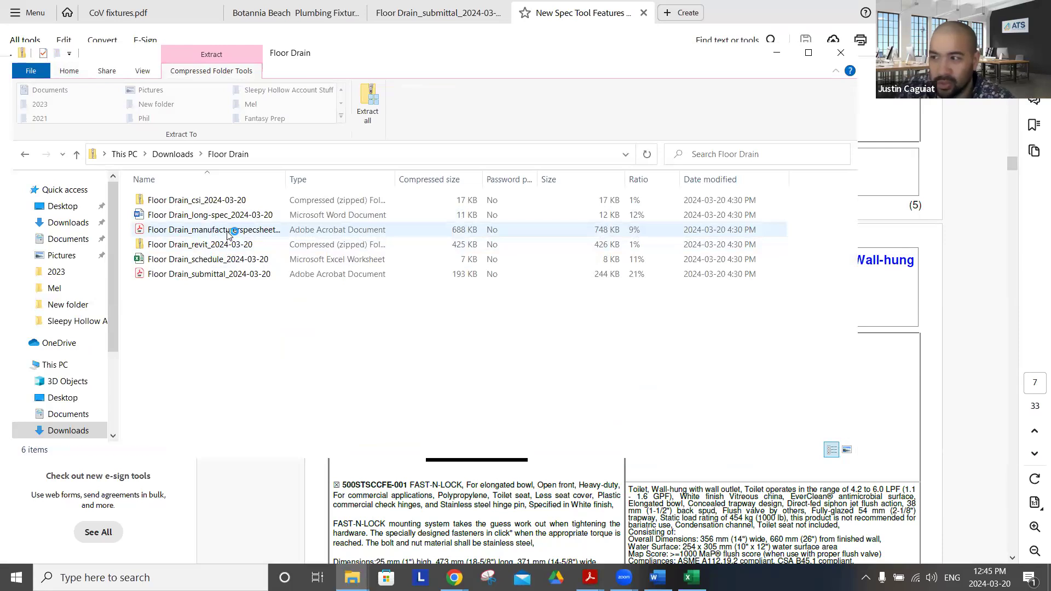
pyautogui.doubleClick(228, 232)
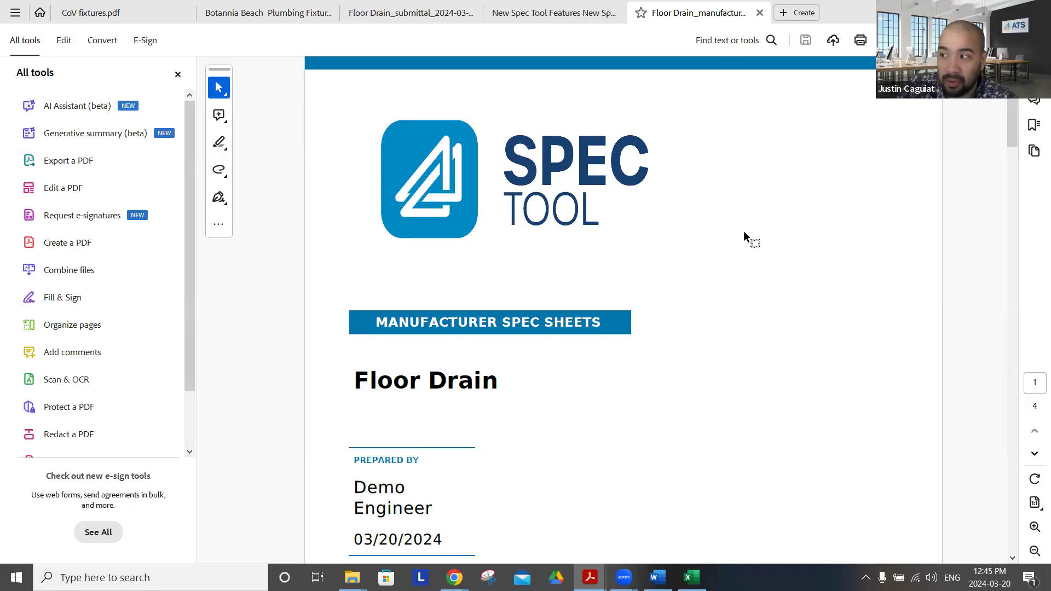
# Switch back to Spec Tool in Chrome, return to the project, select the WH-1 drawing and open its document download options
pyautogui.hotkey('alt', 'Tab')
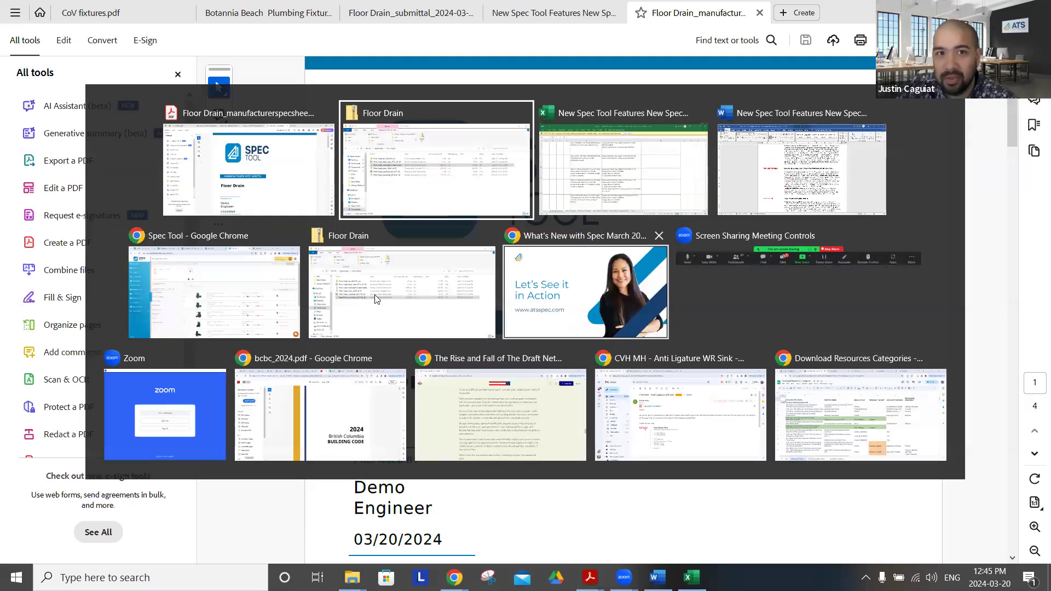
pyautogui.click(231, 278)
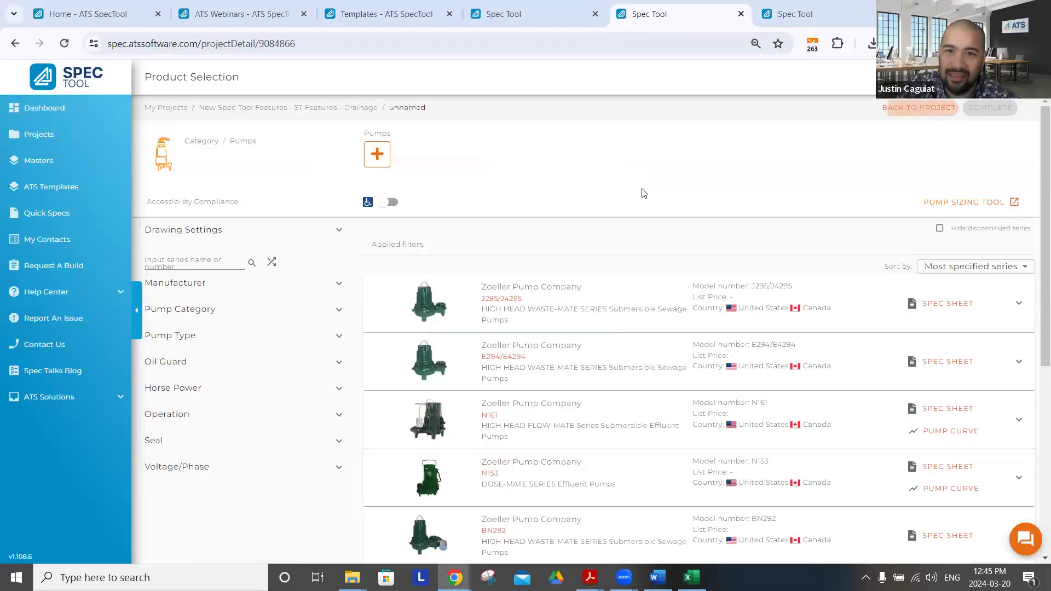
pyautogui.click(160, 284)
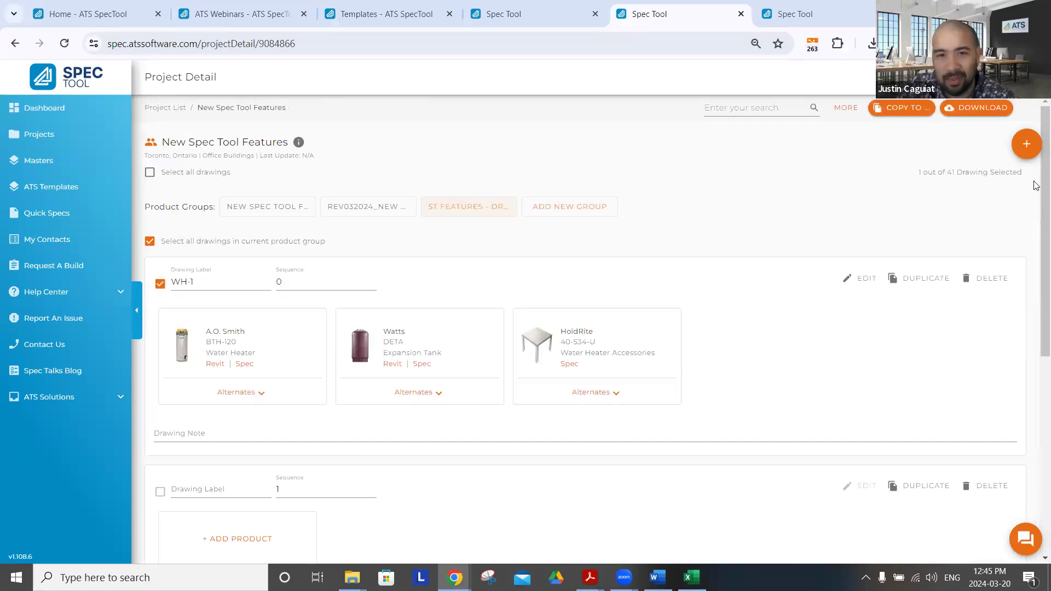
pyautogui.click(972, 108)
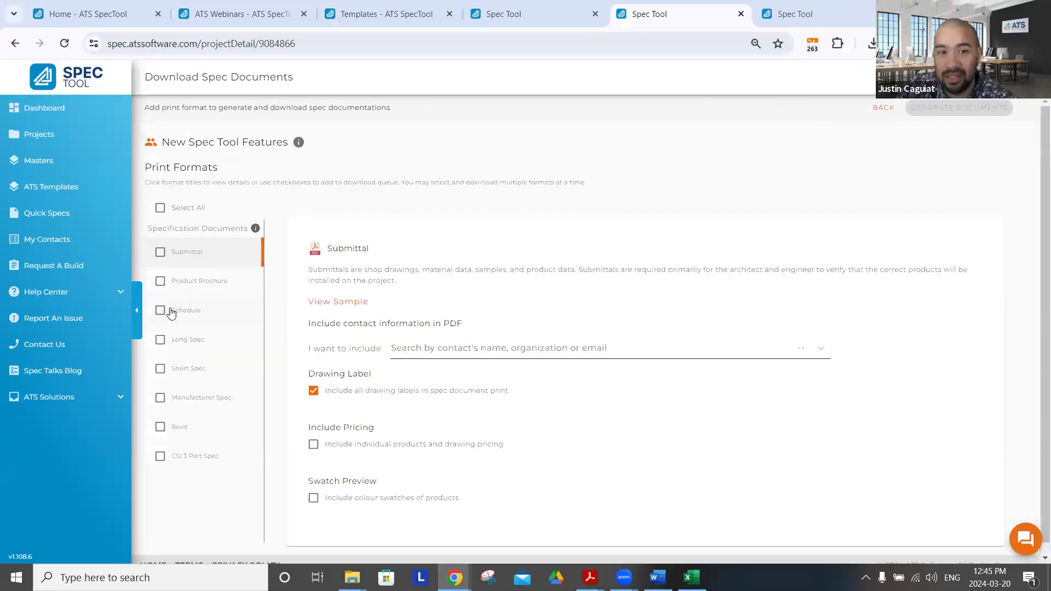
# Add the Long Spec to the project's download queue with page formatting excluded
pyautogui.click(160, 340)
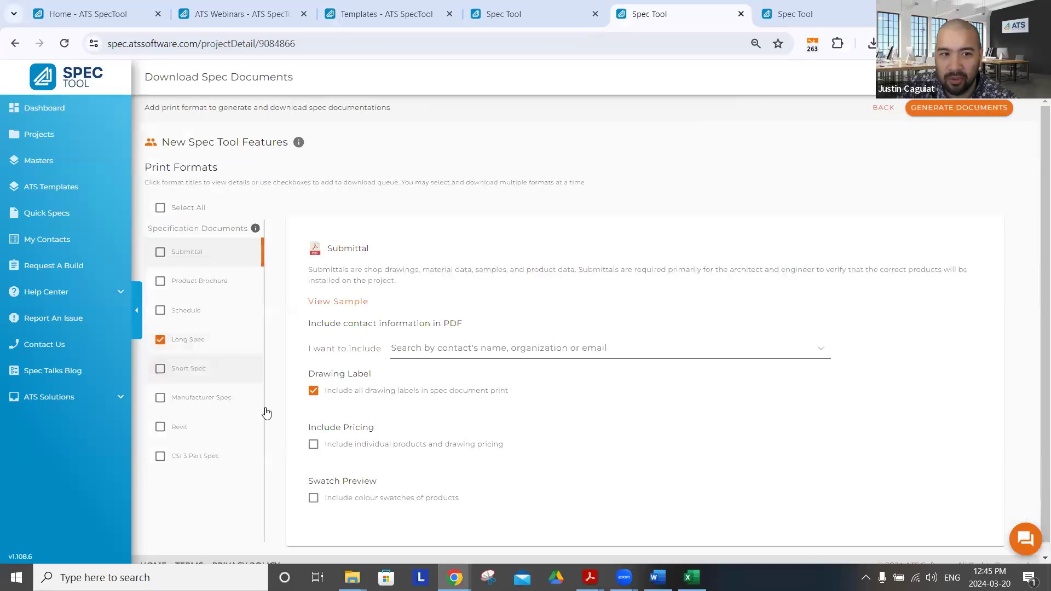
pyautogui.scroll(-1, 269, 416)
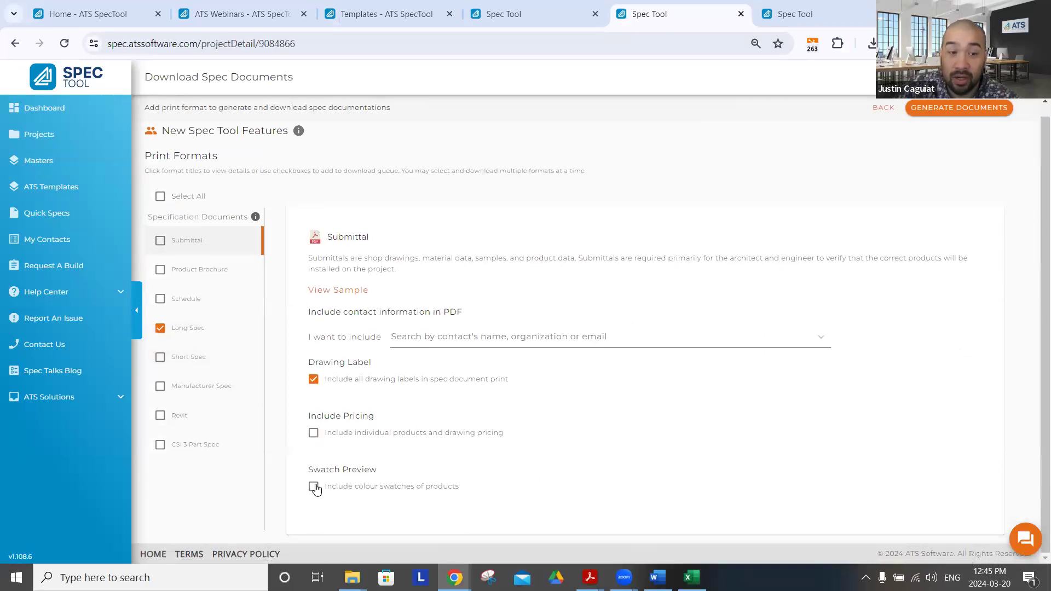
pyautogui.click(203, 337)
pyautogui.click(313, 329)
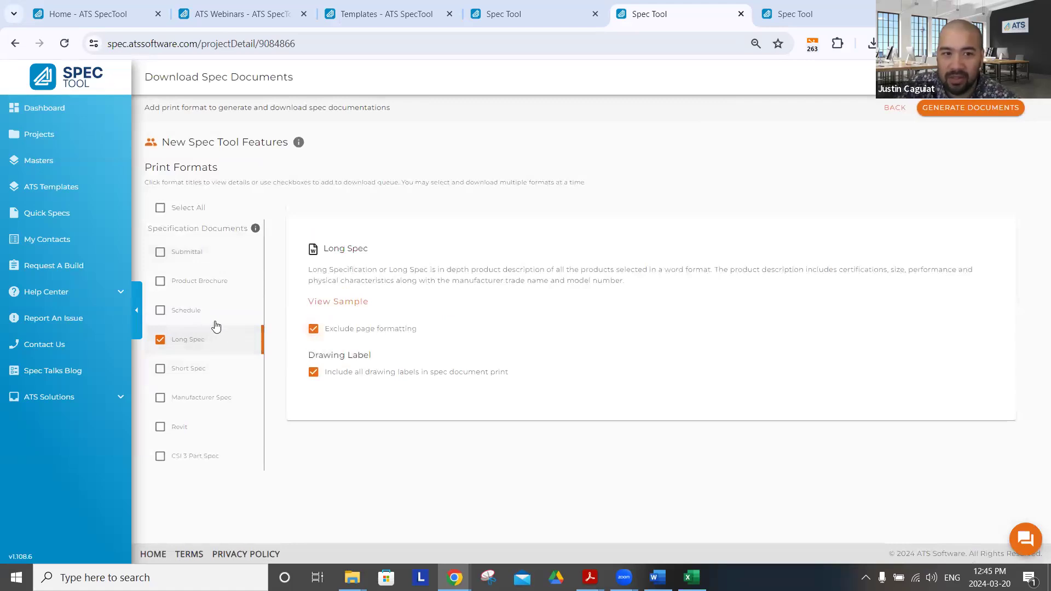
# Add the Schedule to the queue with all text printed in capital letters, and generate both spec documents
pyautogui.click(189, 310)
pyautogui.click(313, 340)
pyautogui.click(160, 310)
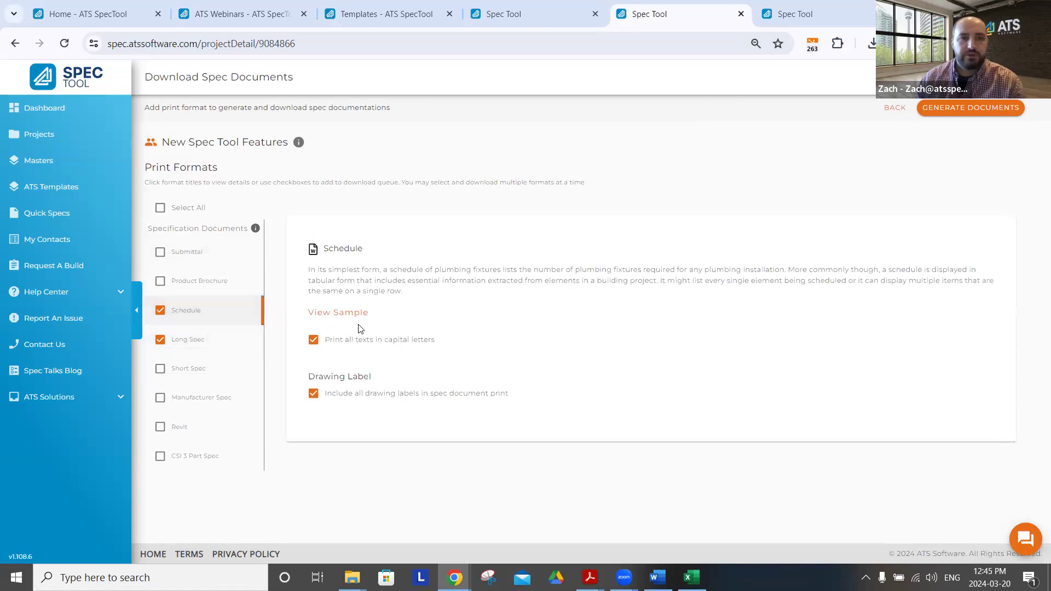
pyautogui.click(201, 344)
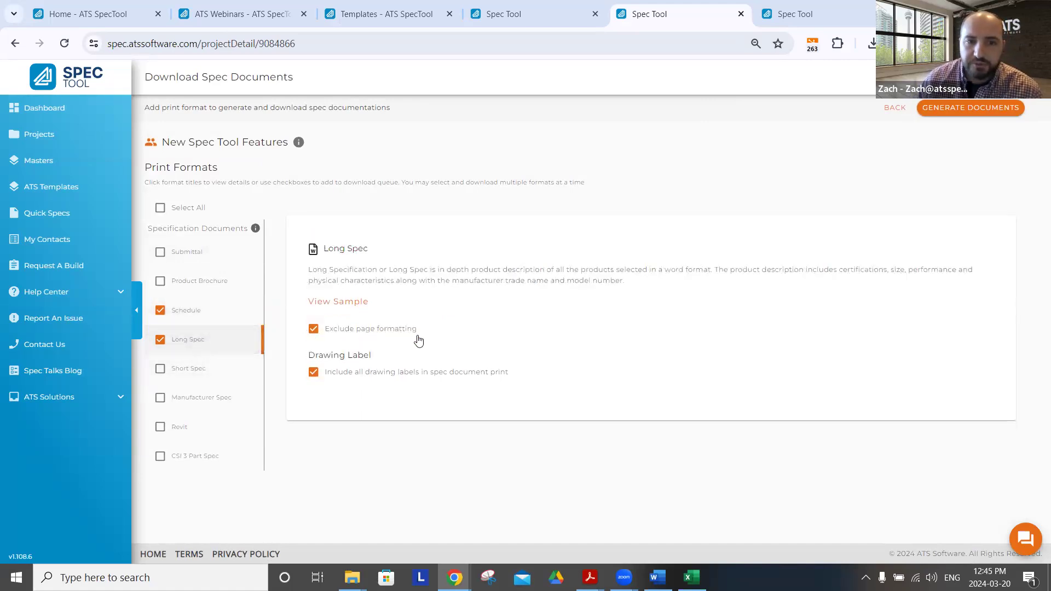
pyautogui.click(192, 318)
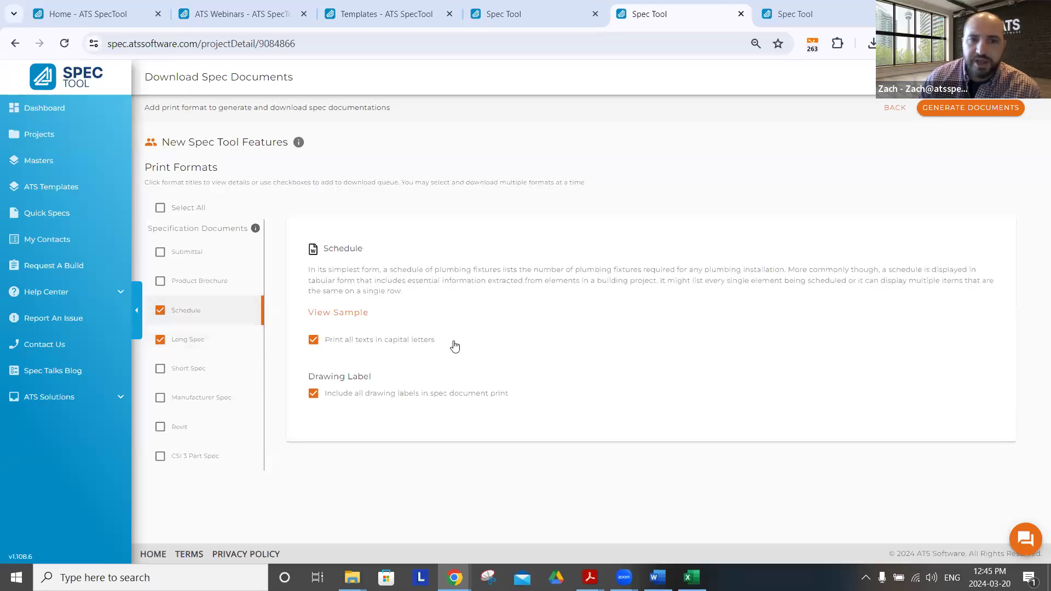
pyautogui.click(971, 108)
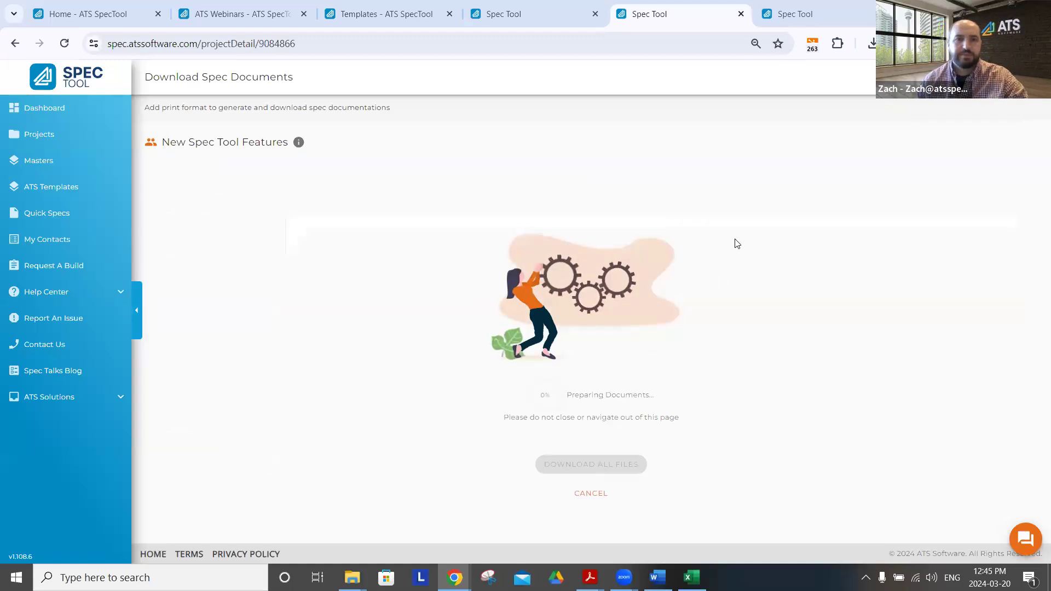
# Switch to the Floor Drain manufacturer spec sheet PDF in Acrobat and examine its cover, contents, FD-2 drawing page and Watts FD-320 sheet
pyautogui.hotkey('alt', 'Tab')
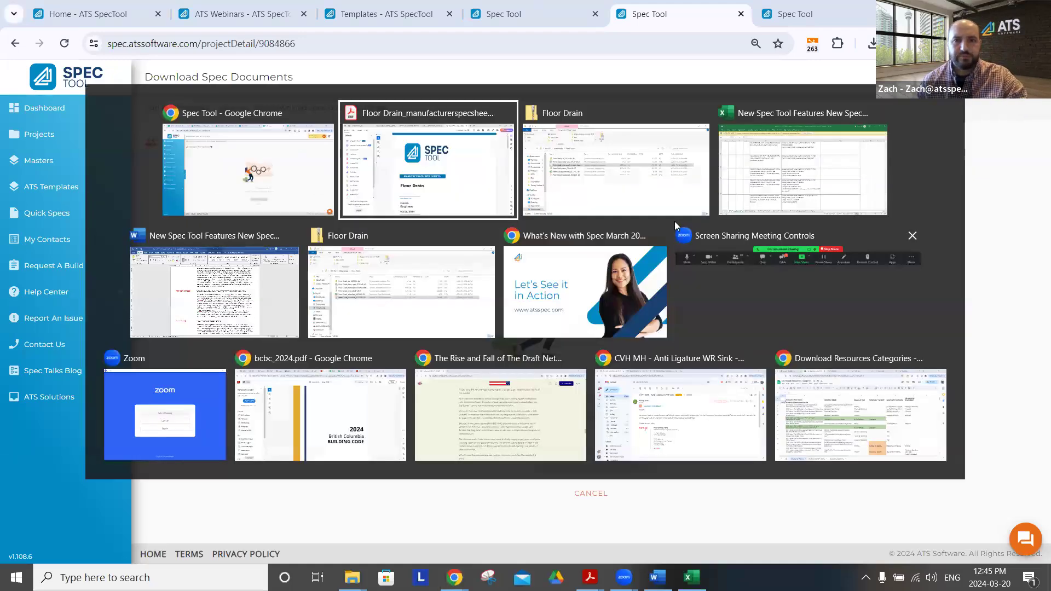
pyautogui.scroll(-2, 617, 294)
pyautogui.scroll(-10, 616, 288)
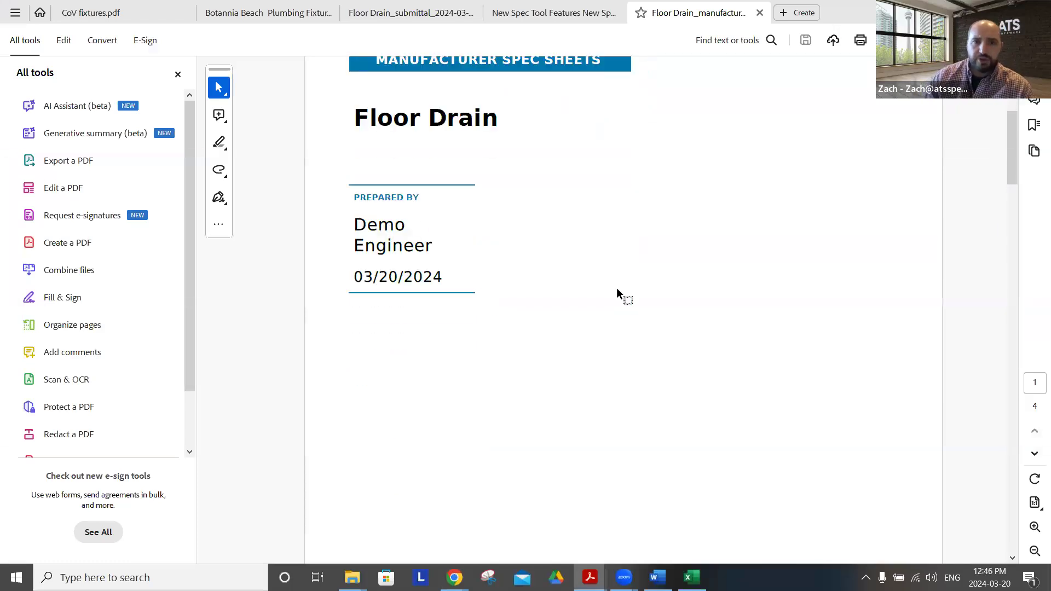
pyautogui.scroll(-10, 621, 264)
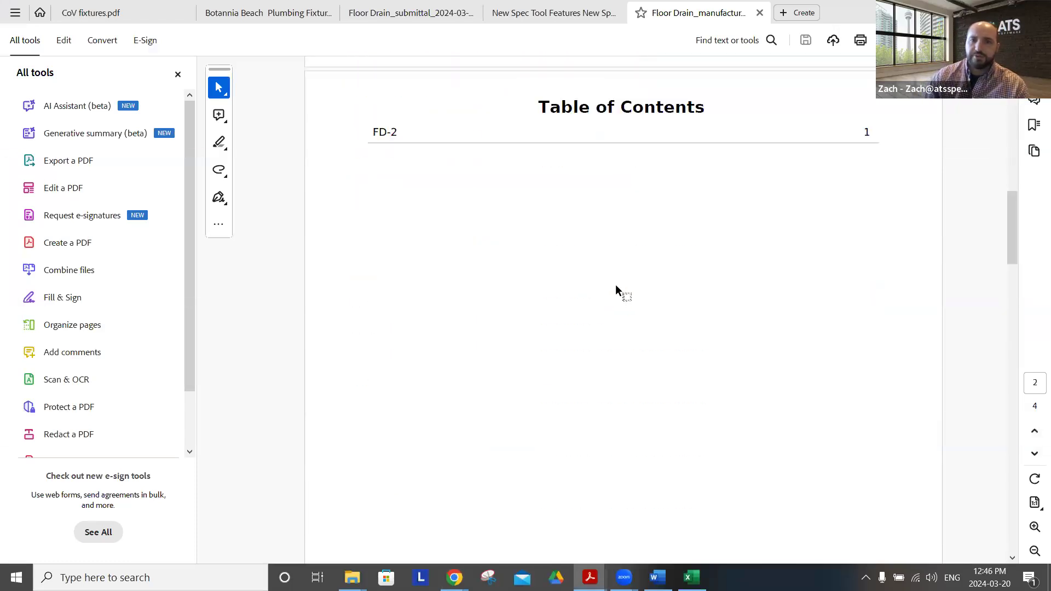
pyautogui.scroll(-12, 573, 332)
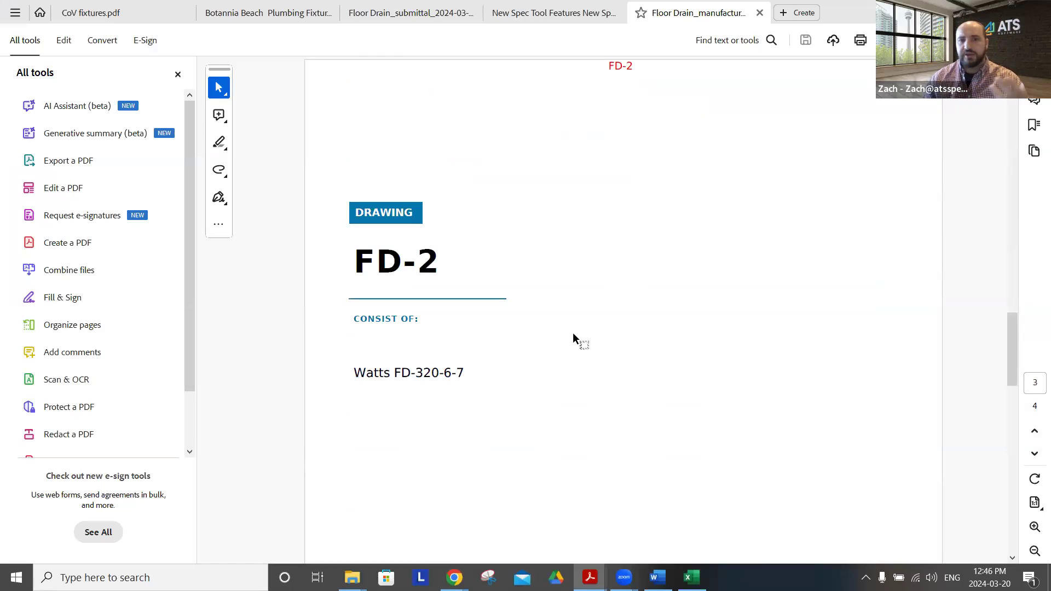
pyautogui.scroll(6, 573, 333)
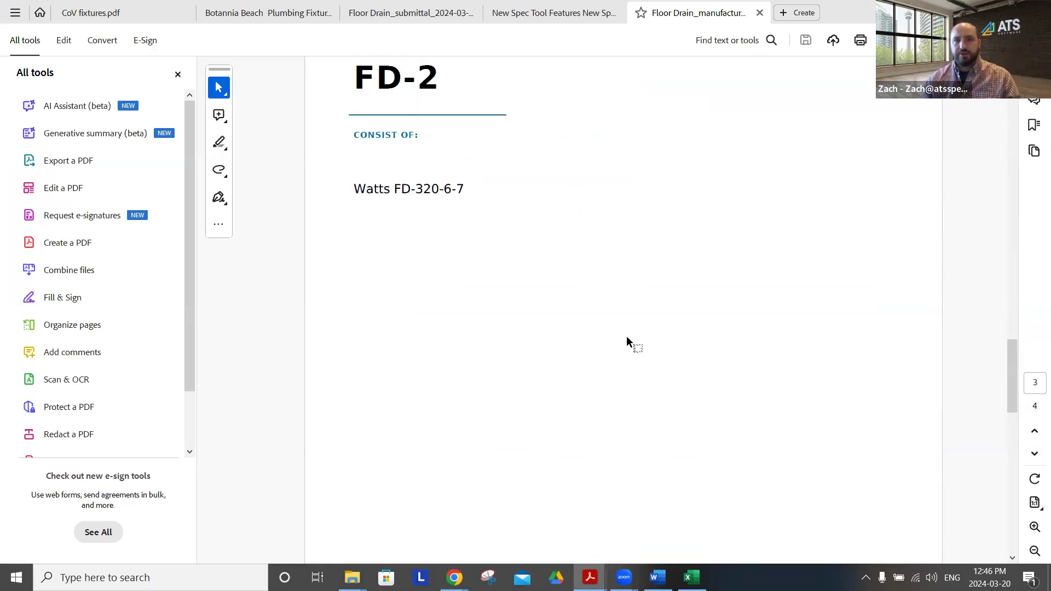
pyautogui.scroll(-10, 627, 336)
pyautogui.scroll(-5, 765, 347)
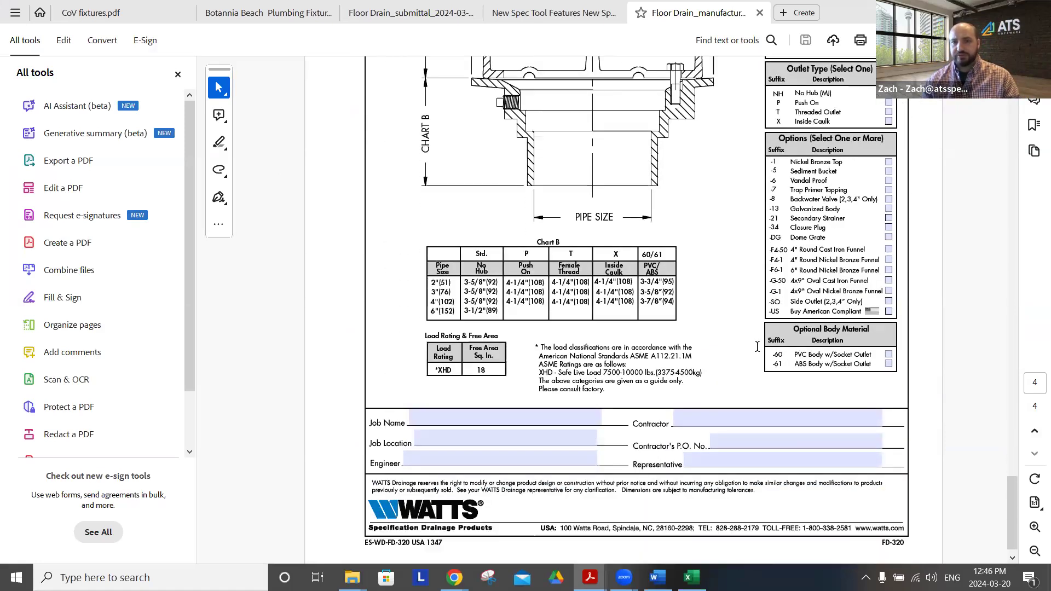
pyautogui.scroll(-1, 756, 348)
pyautogui.scroll(7, 715, 261)
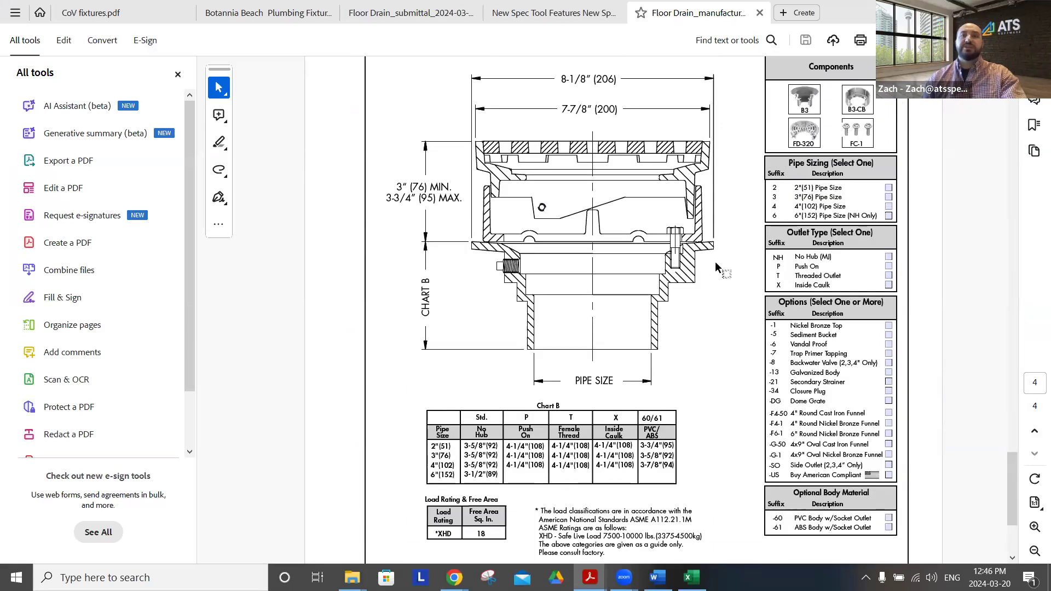
pyautogui.scroll(10, 715, 261)
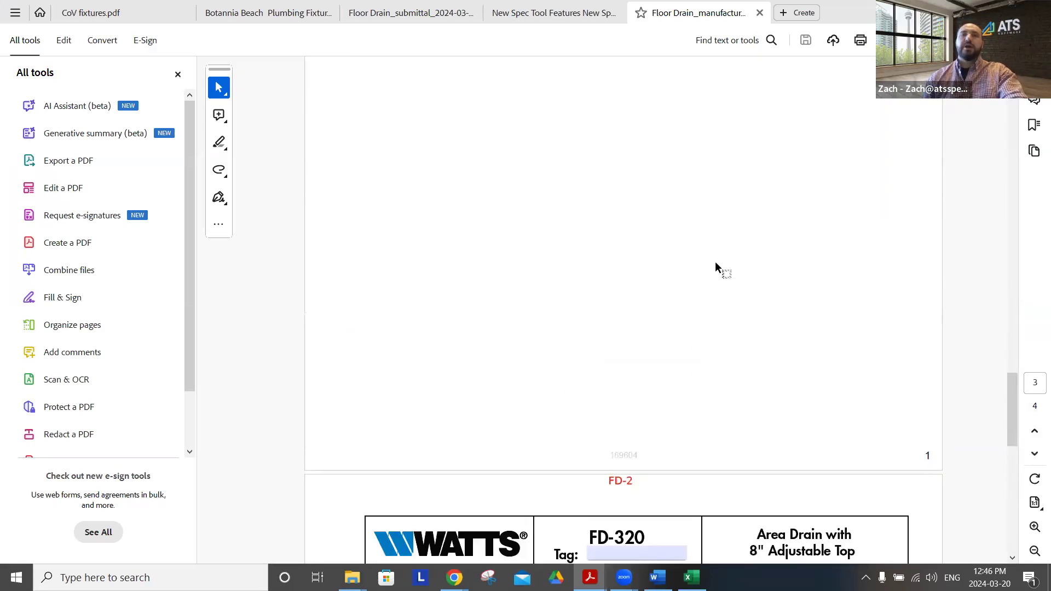
pyautogui.scroll(7, 715, 261)
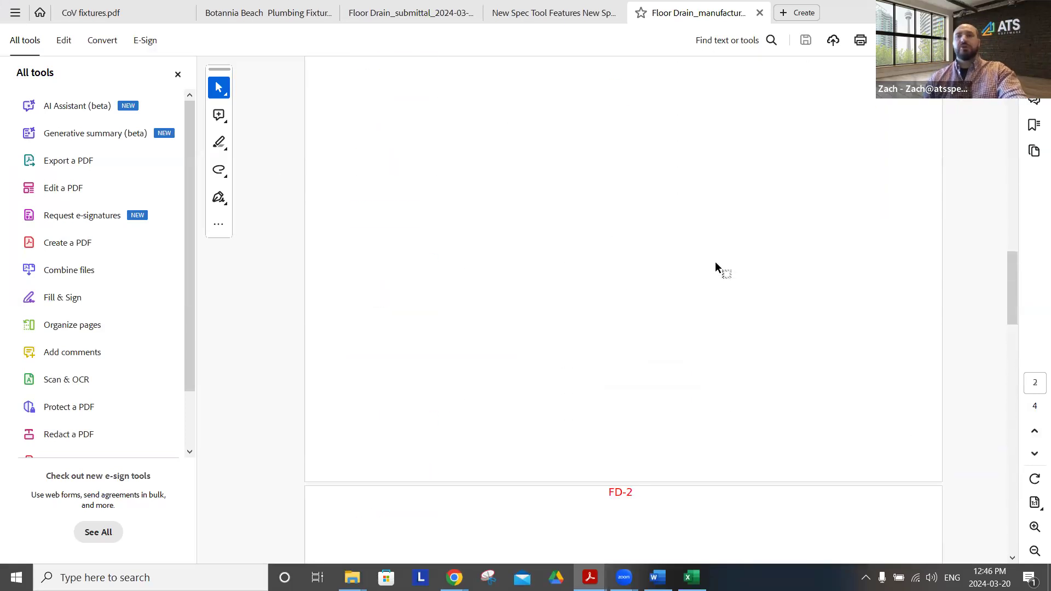
# Switch back to Spec Tool in Chrome, download all generated files, and open the New Spec Tool Features archive in the Downloads folder
pyautogui.hotkey('alt', 'Tab')
pyautogui.click(596, 404)
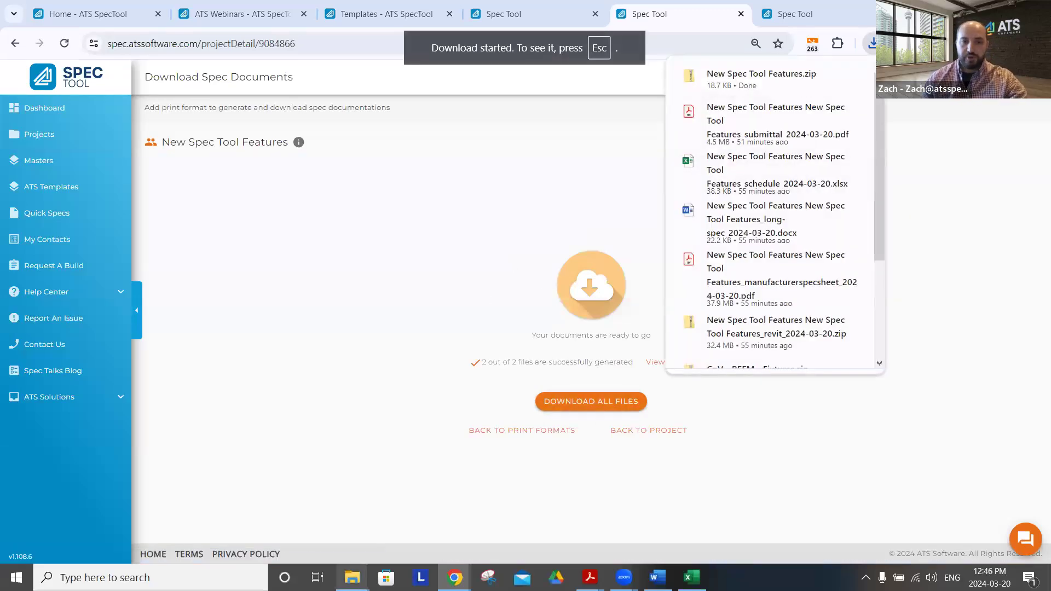
pyautogui.moveTo(353, 578)
pyautogui.click(412, 516)
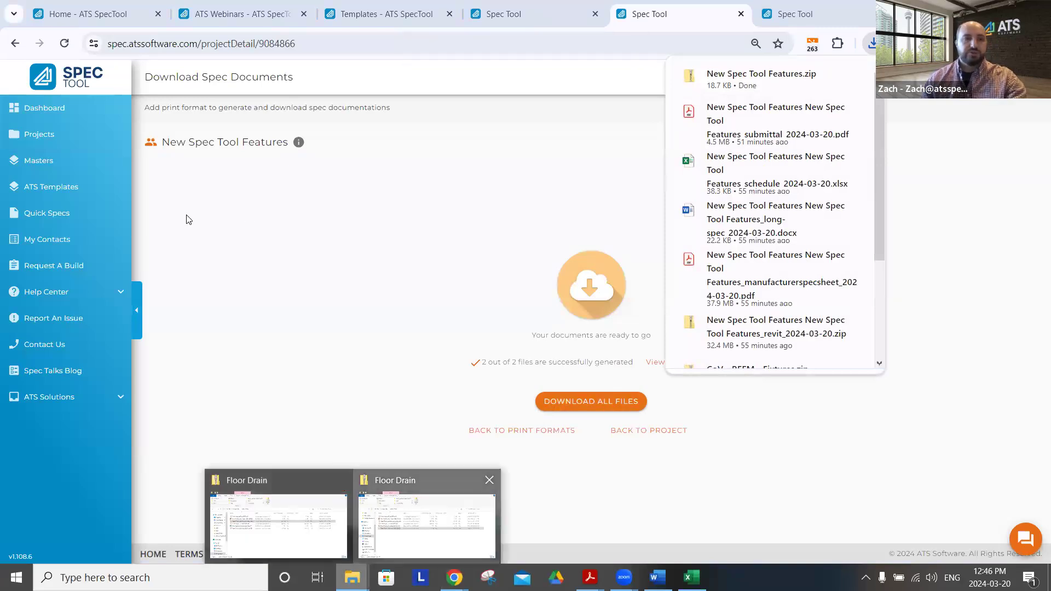
pyautogui.click(120, 374)
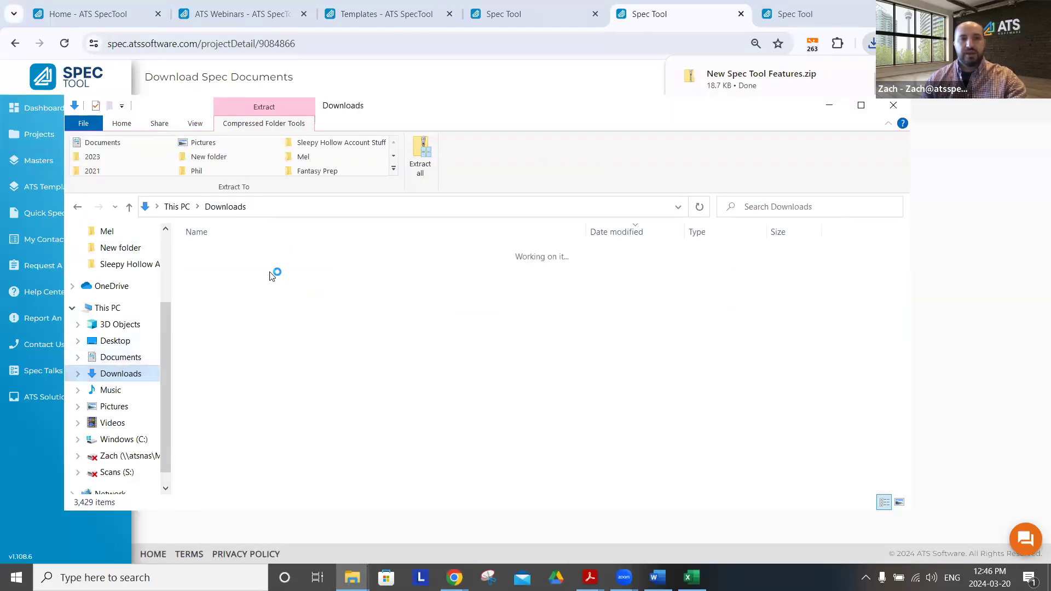
pyautogui.doubleClick(270, 270)
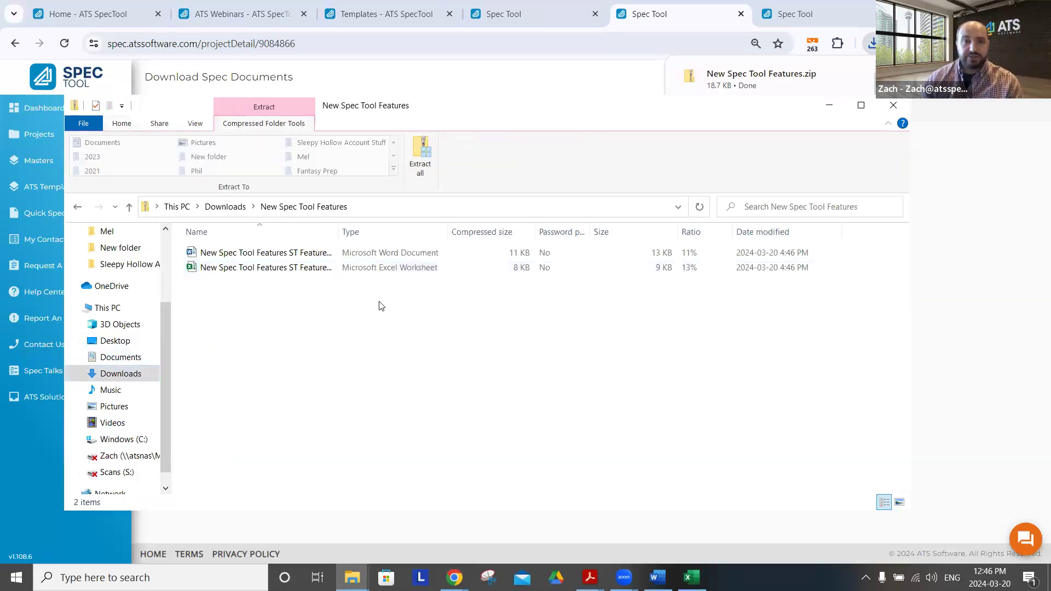
# Open the archive's schedule workbook in Excel and review the Gas Hot Water Schedule sheet, highlighting the WH-1 row
pyautogui.click(241, 273)
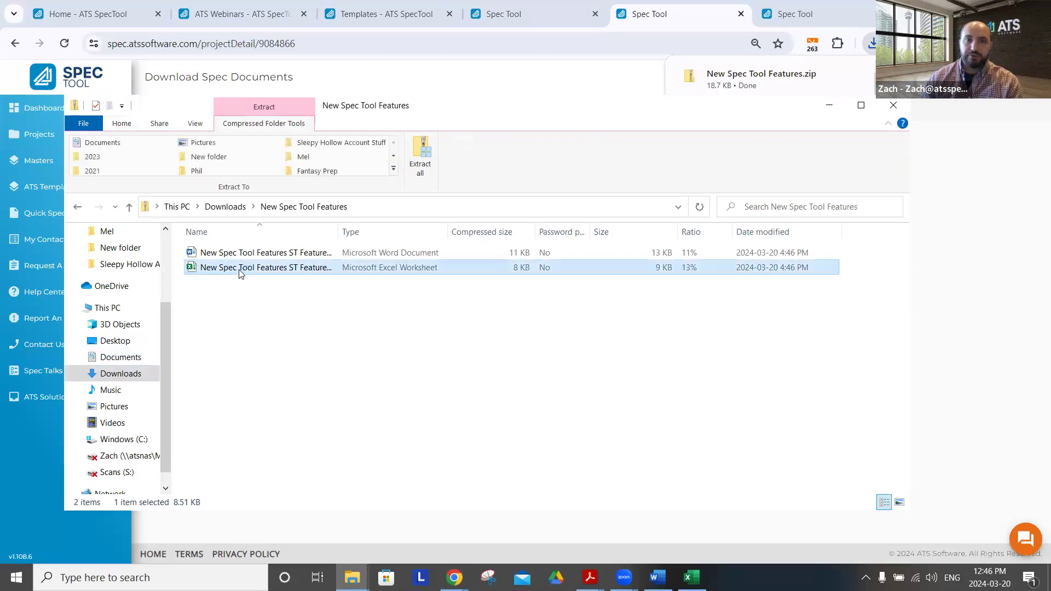
pyautogui.doubleClick(241, 271)
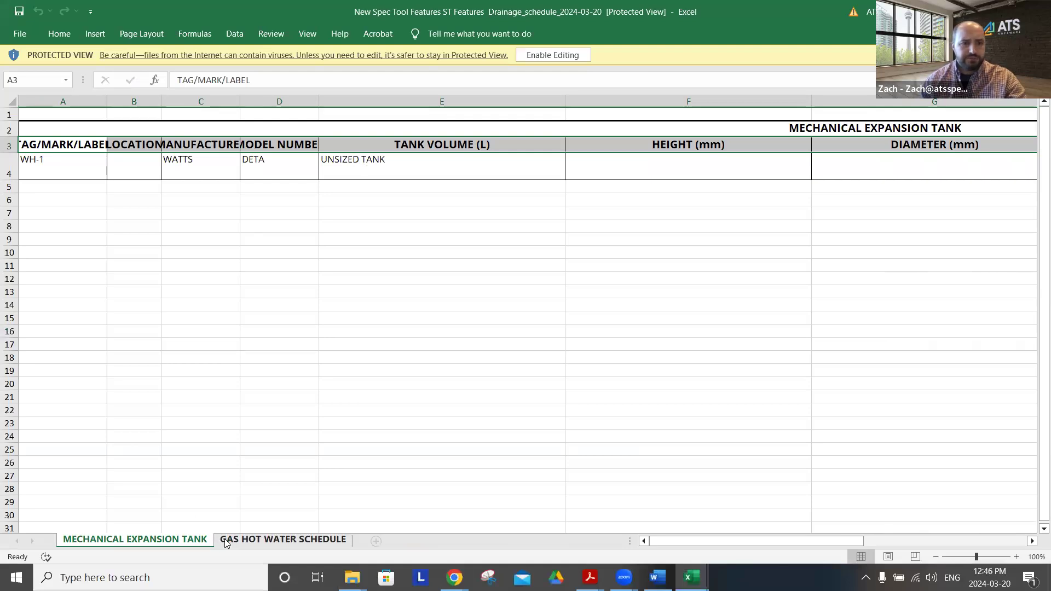
pyautogui.click(226, 541)
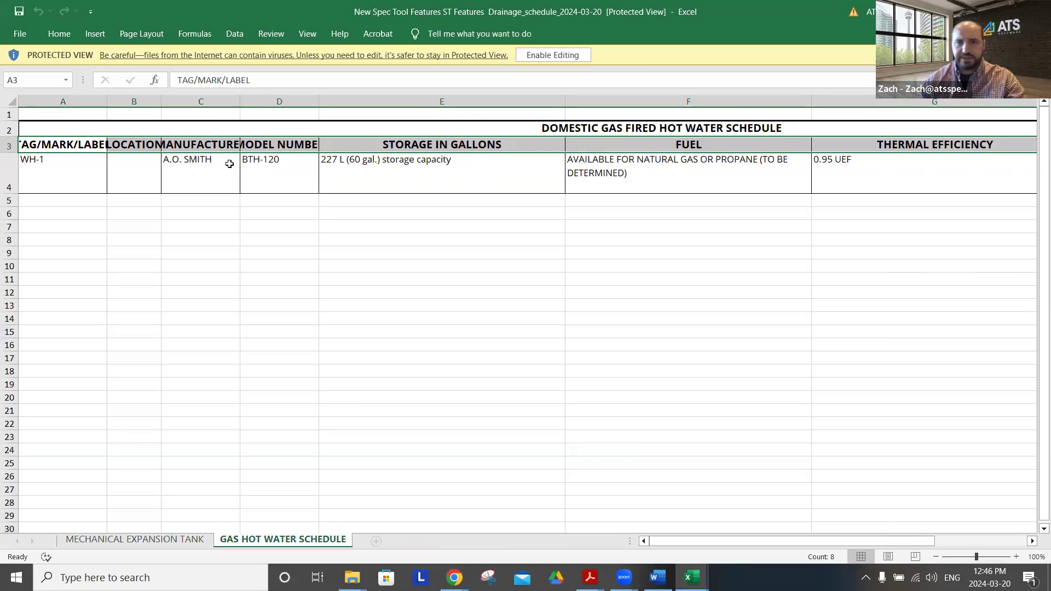
pyautogui.moveTo(101, 173); pyautogui.dragTo(1002, 225)
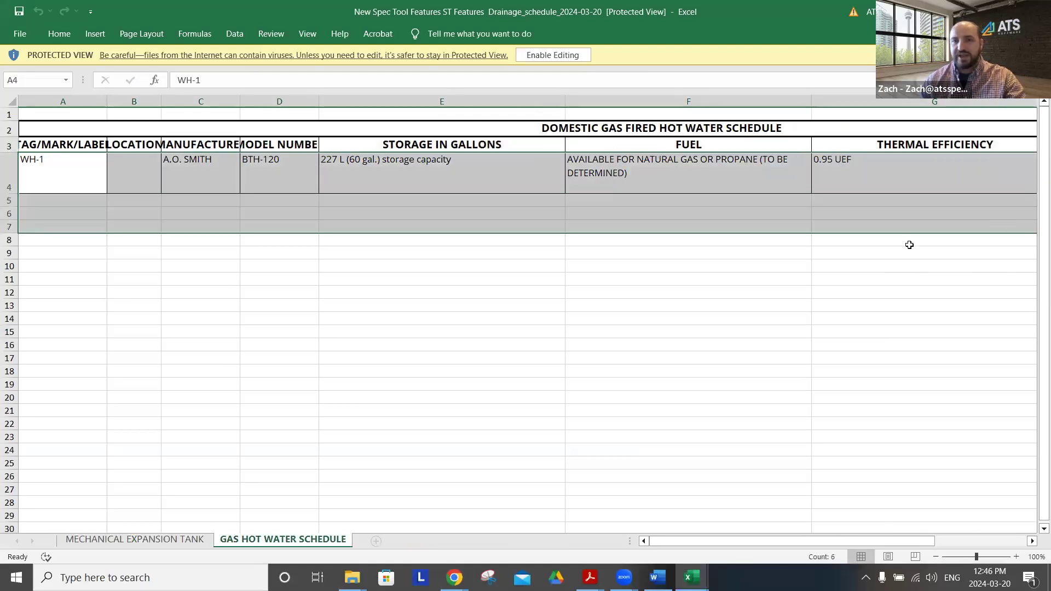
pyautogui.click(634, 304)
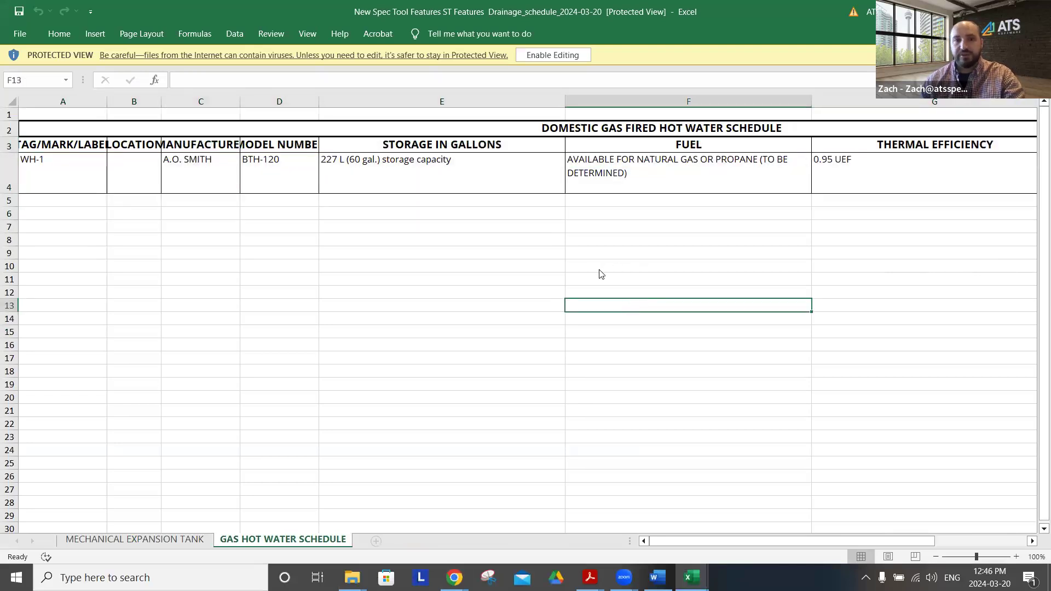
# Return to the archive, open the long spec document in Word and highlight the whole WH-1 specification text
pyautogui.hotkey('alt', 'Tab')
pyautogui.press('Tab')
pyautogui.click(262, 254)
pyautogui.doubleClick(260, 252)
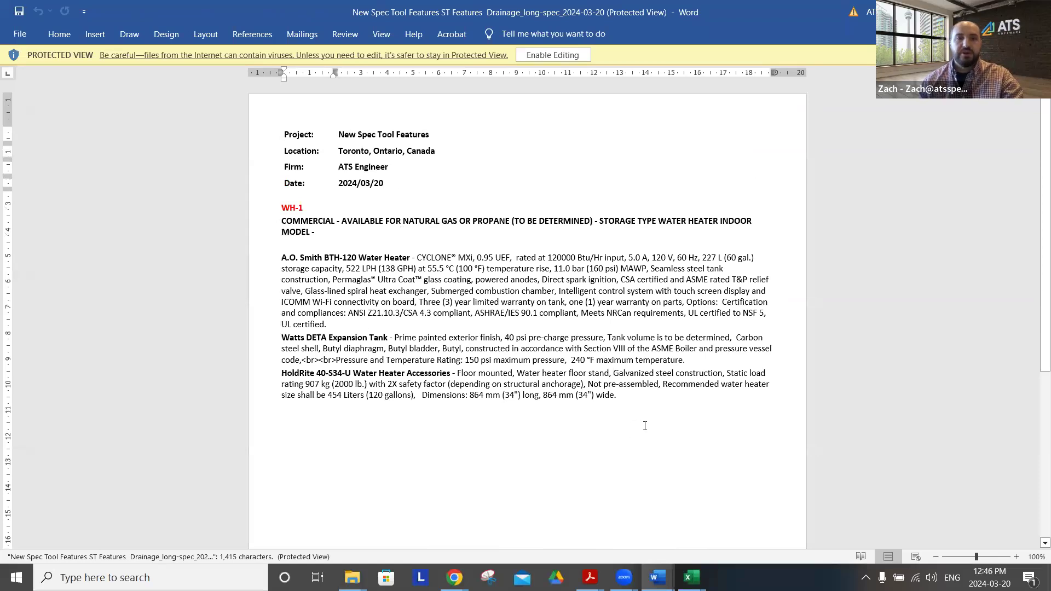
pyautogui.moveTo(629, 399); pyautogui.dragTo(282, 195)
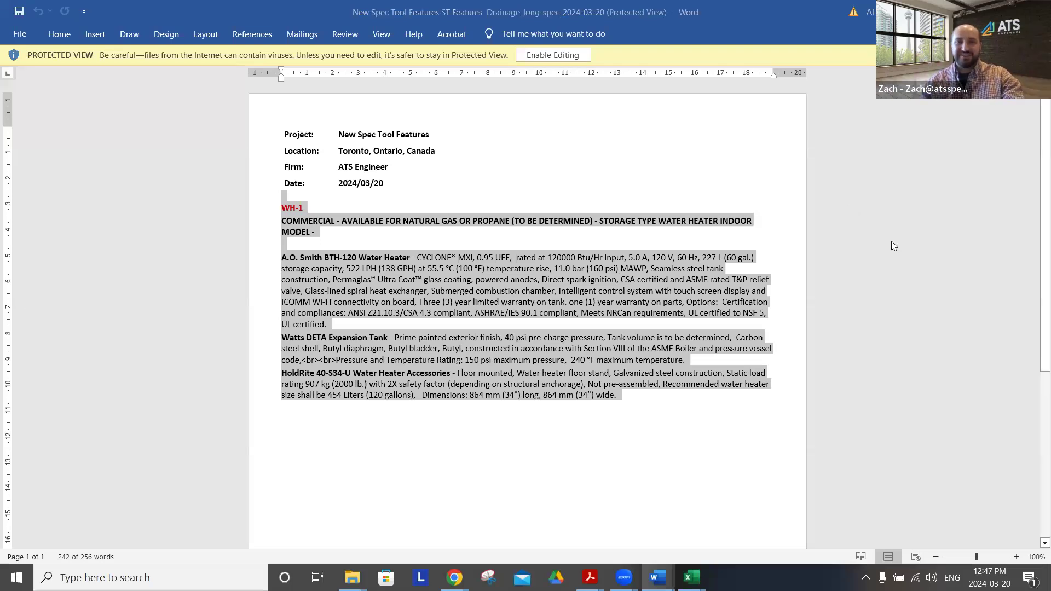
# Switch to the What's New with Spec presentation in Chrome
pyautogui.hotkey('alt', 'Tab')
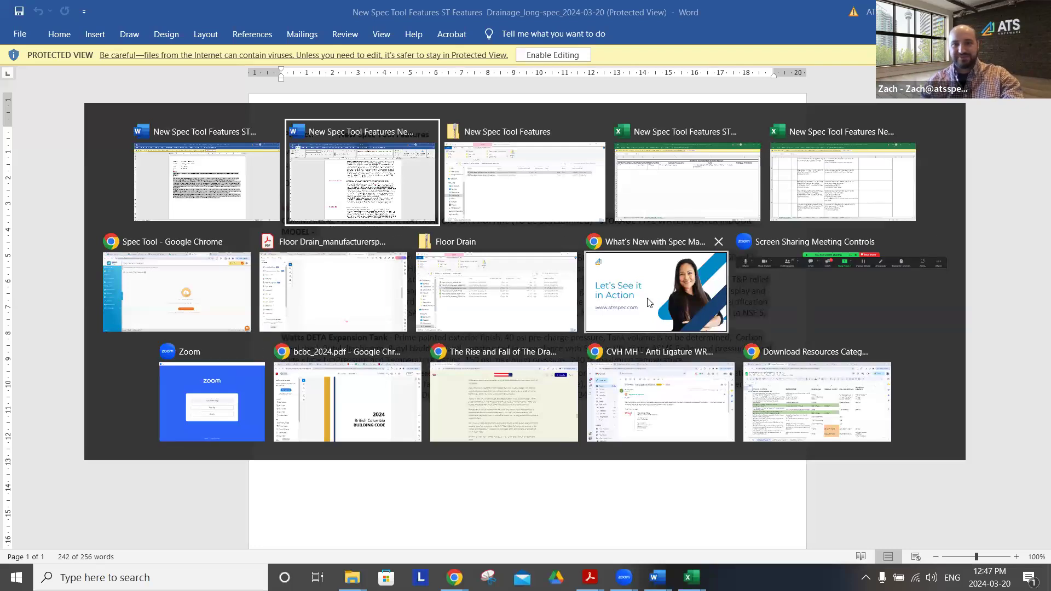
pyautogui.click(648, 303)
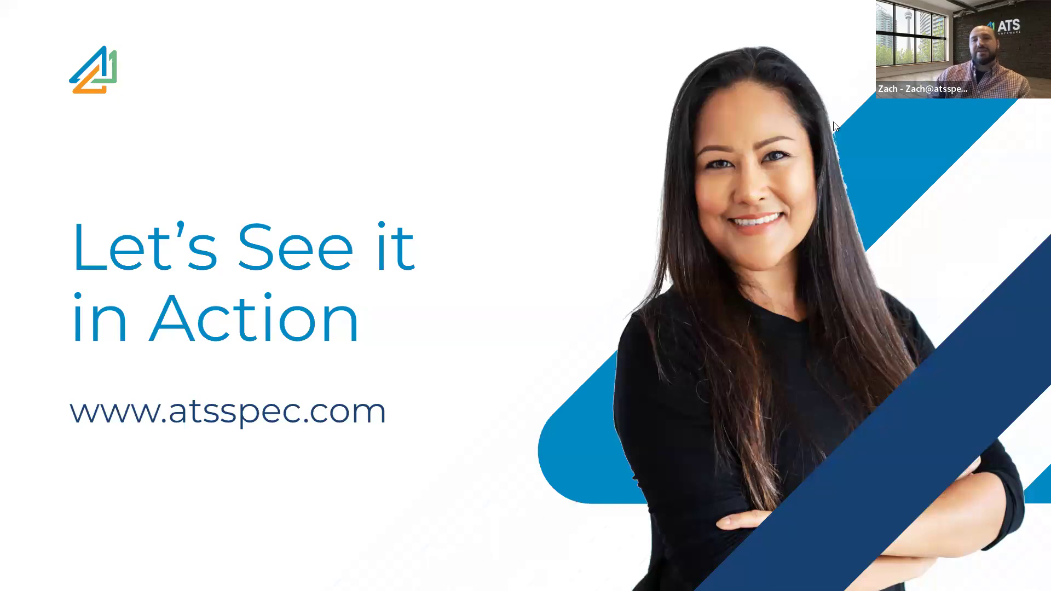
pyautogui.click(924, 160)
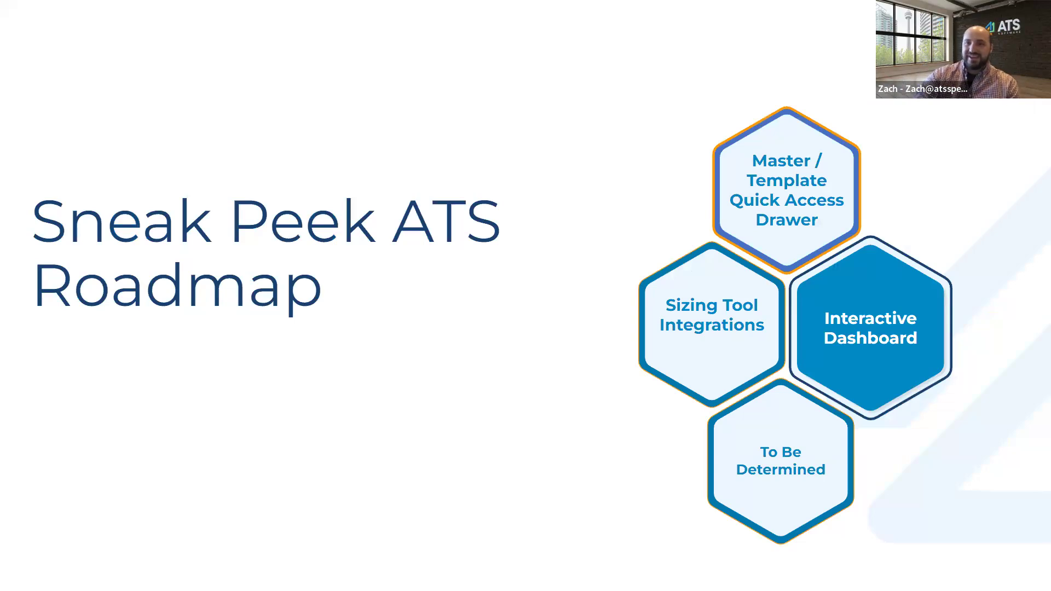
pyautogui.press('Right')
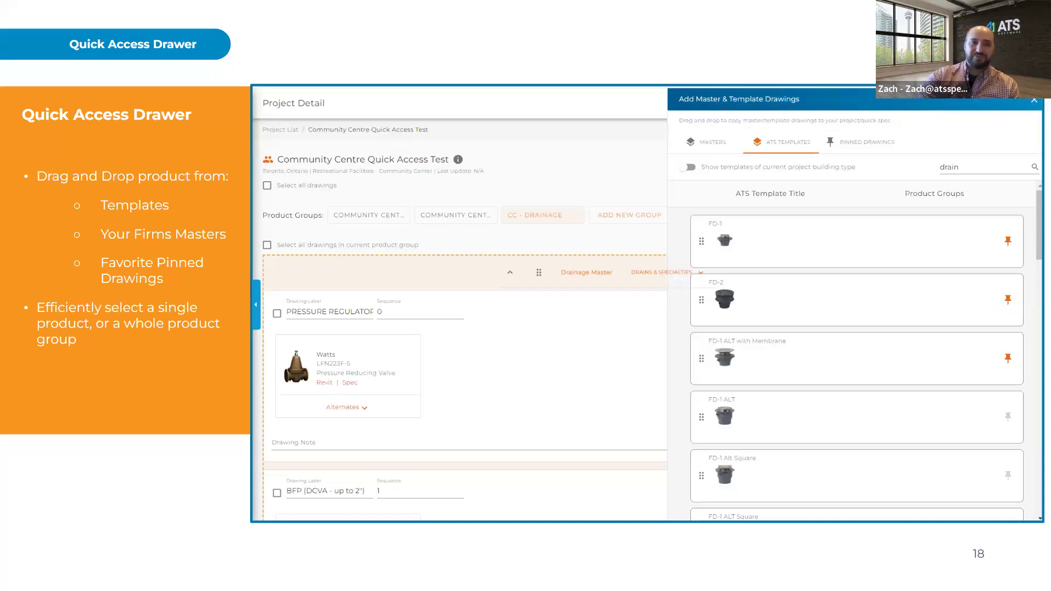
pyautogui.press('Right')
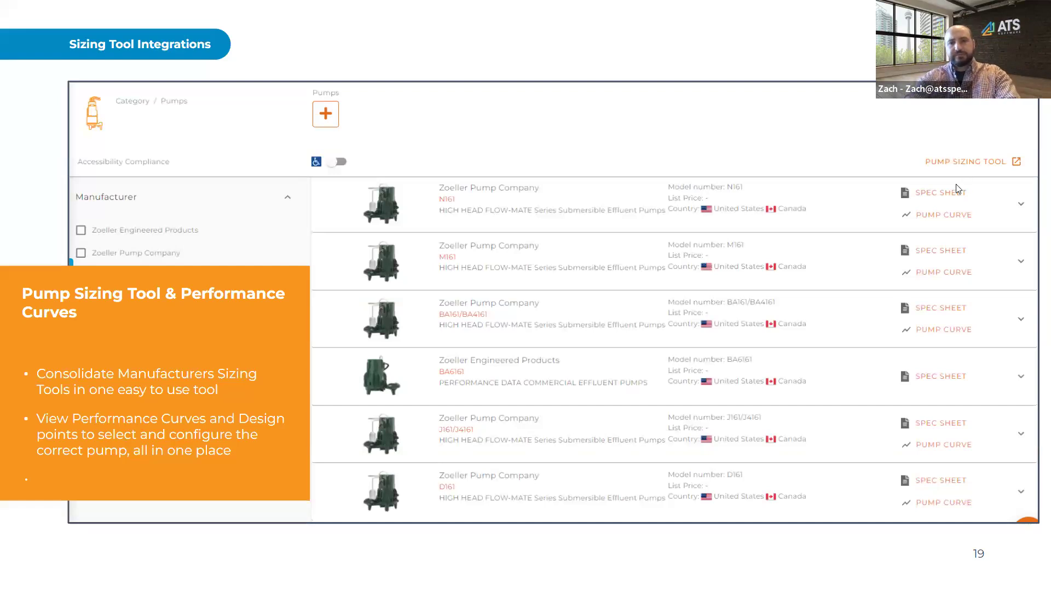
pyautogui.press('Right')
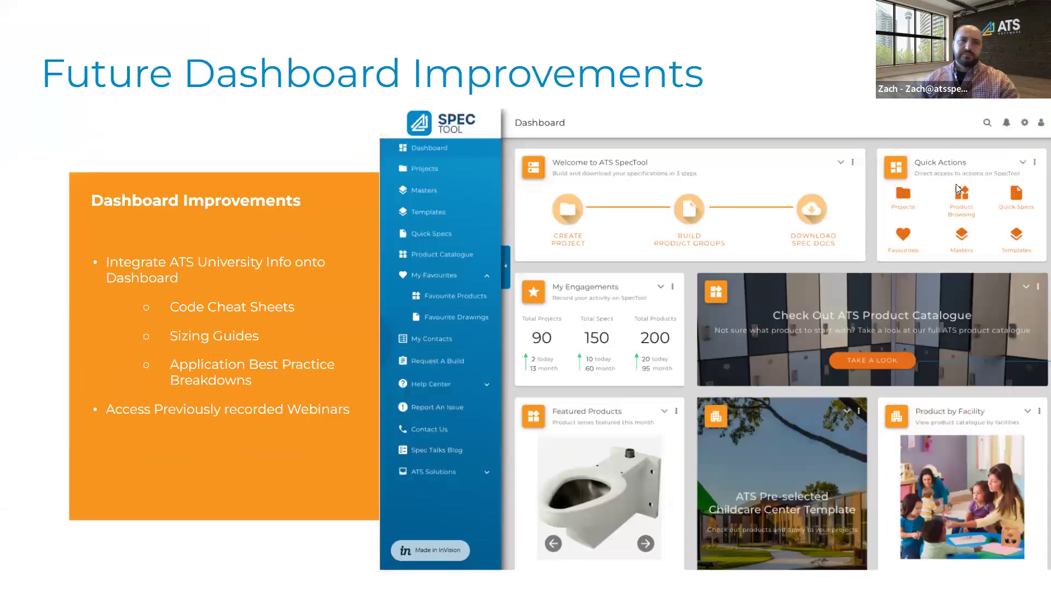